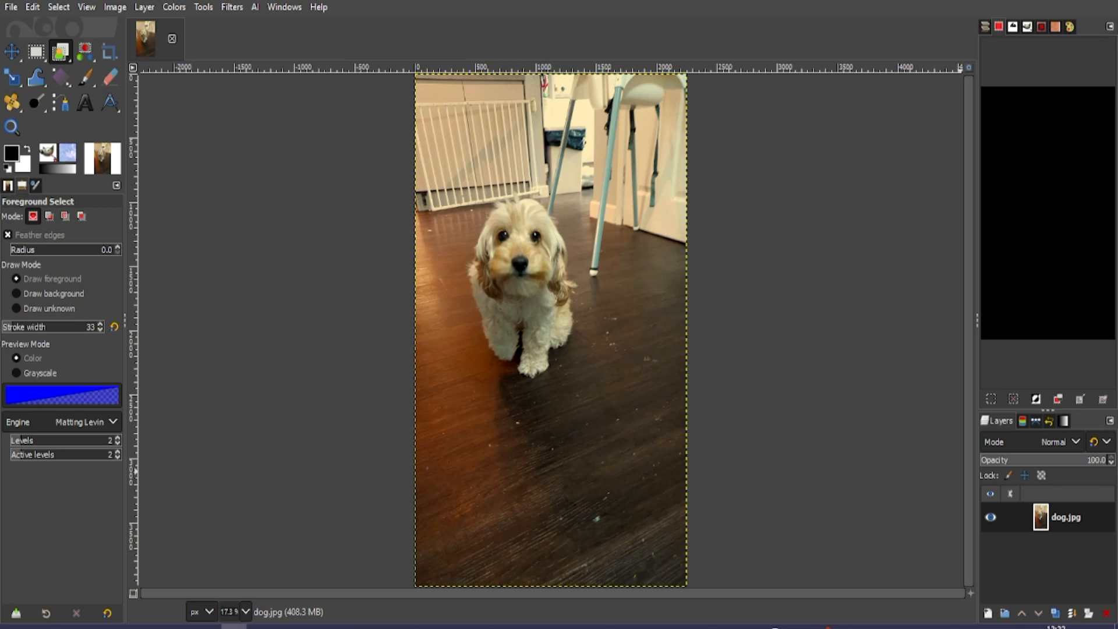
{"action": "left_click", "coordinate": [1108, 30]}
{"action": "left_click", "coordinate": [1109, 30]}
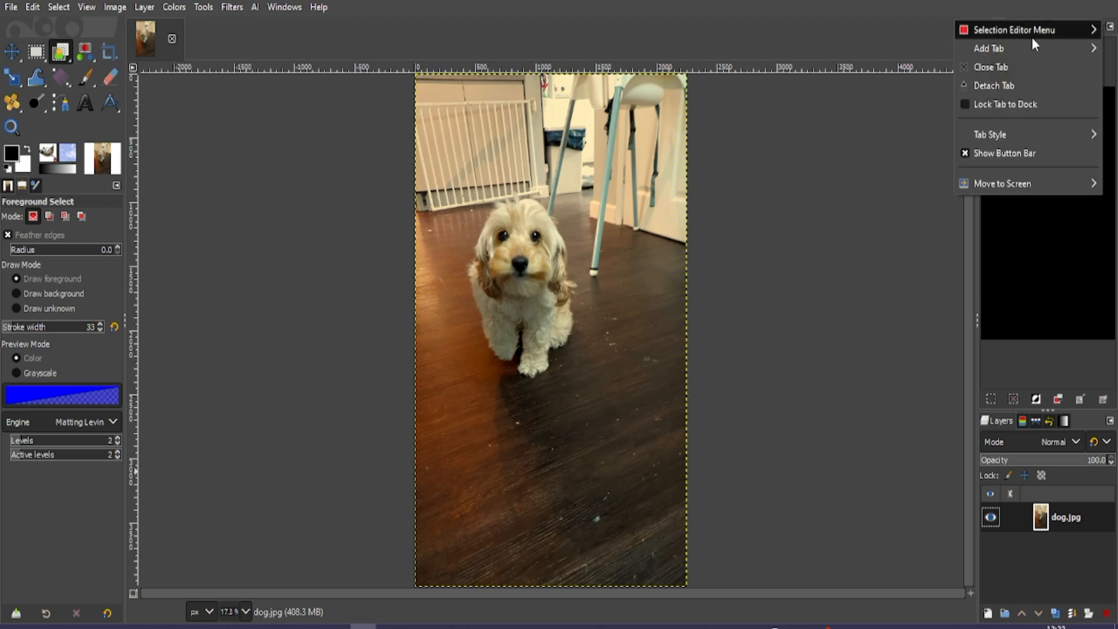
{"action": "mouse_move", "coordinate": [994, 55]}
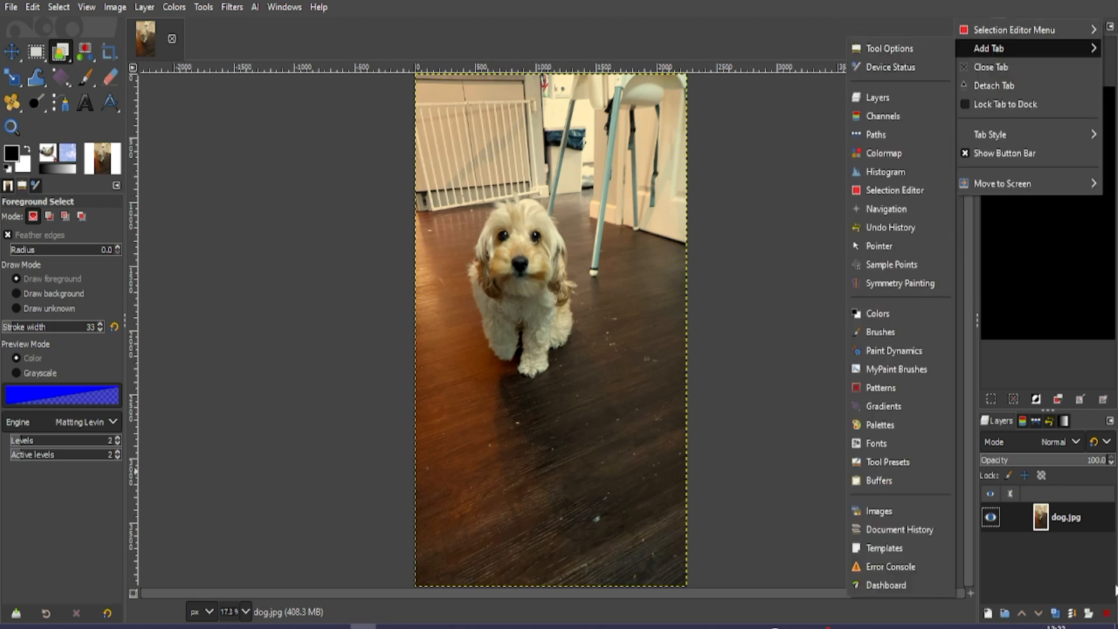
{"action": "left_click", "coordinate": [789, 496]}
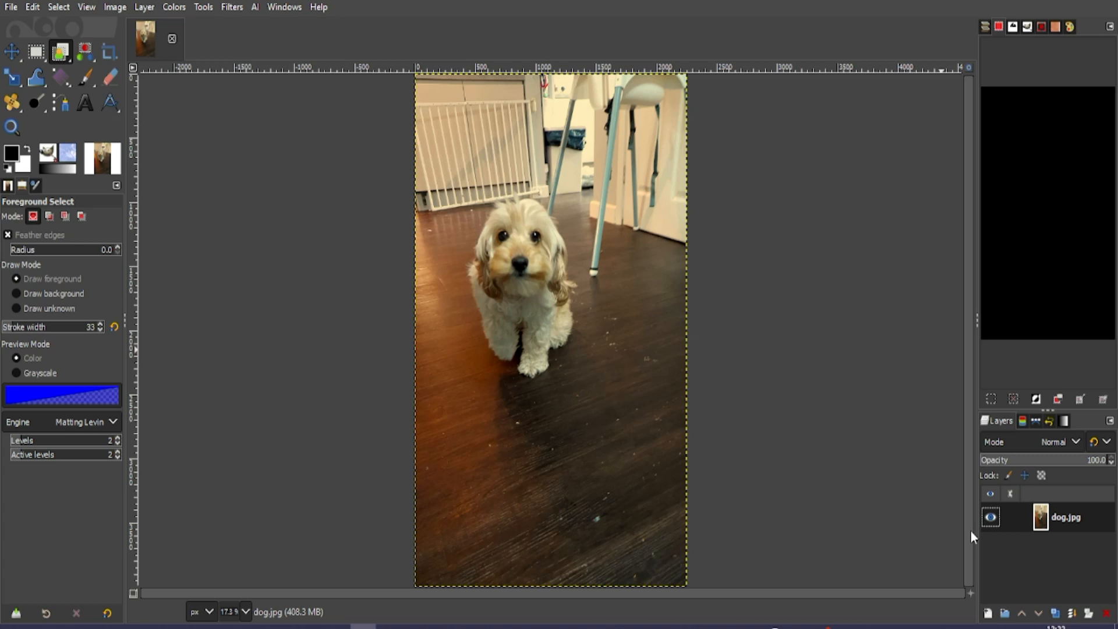
Add an alpha channel to the dog.jpg layer
{"action": "right_click", "coordinate": [1078, 520]}
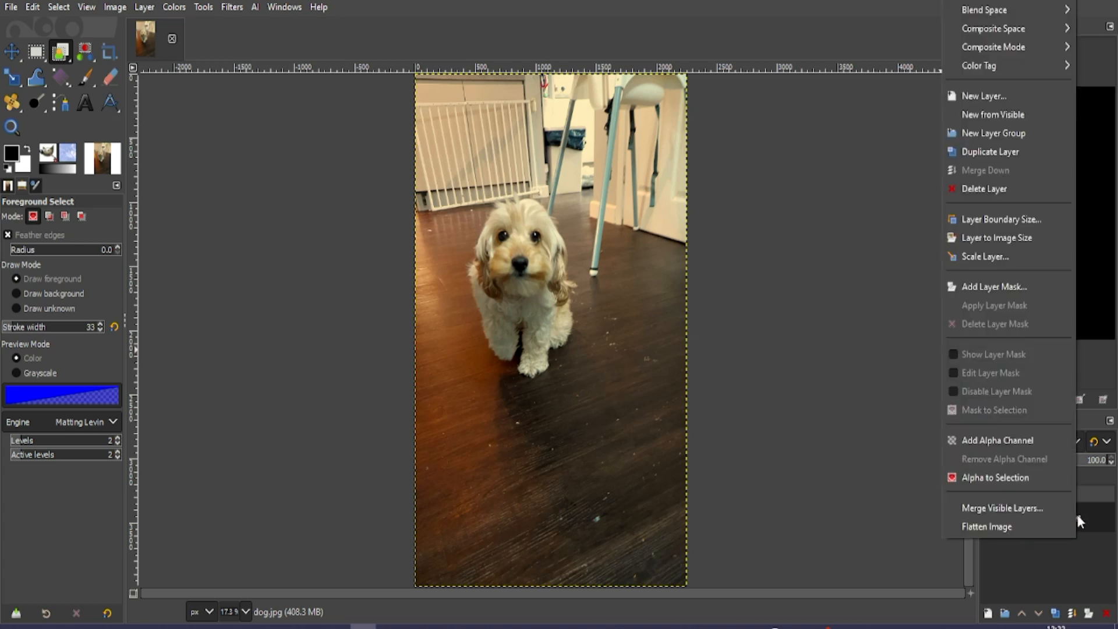
{"action": "left_click", "coordinate": [995, 441]}
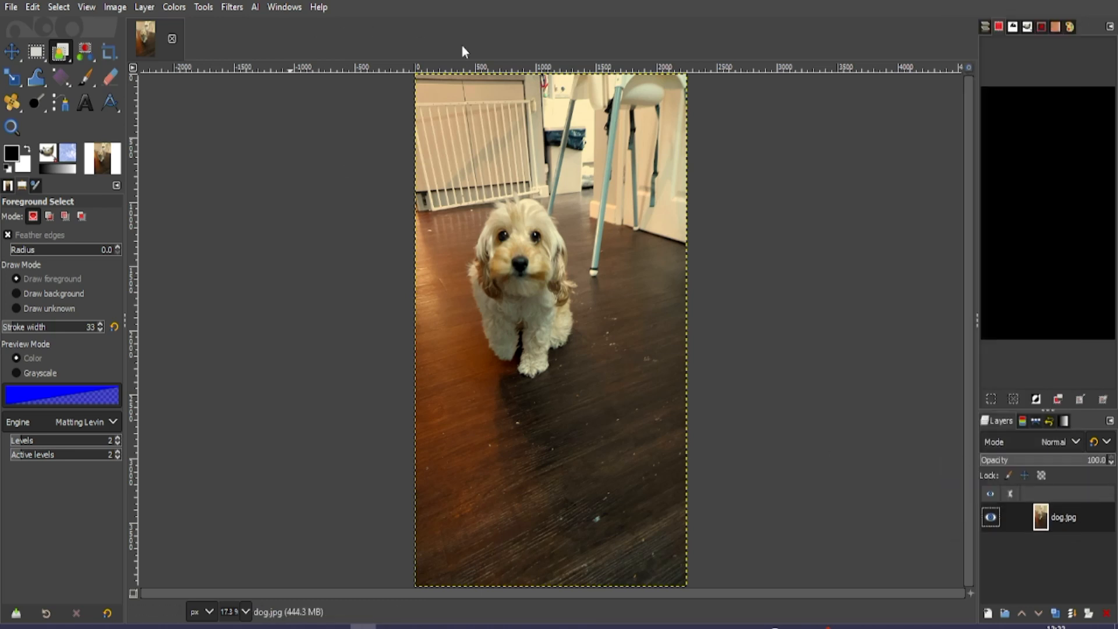
Try erasing patches of the background beside the high chair with the Wilber brush, and undo the erasing
{"action": "left_click", "coordinate": [109, 77]}
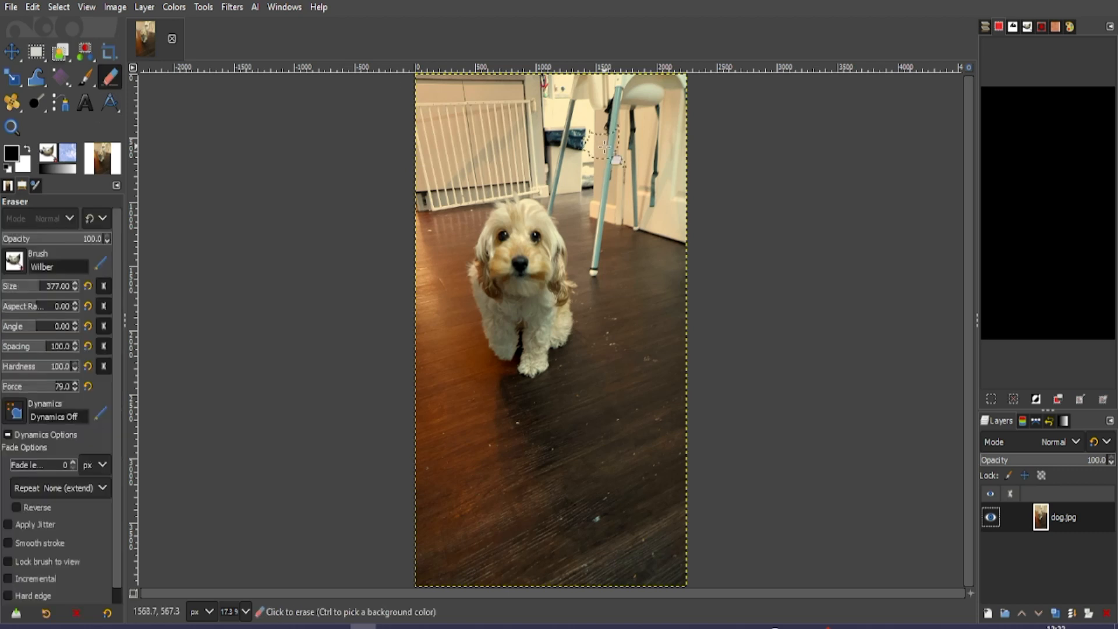
{"action": "mouse_move", "coordinate": [617, 146]}
{"action": "left_mouse_down"}
{"action": "mouse_move", "coordinate": [653, 232]}
{"action": "mouse_move", "coordinate": [634, 153]}
{"action": "mouse_move", "coordinate": [611, 131]}
{"action": "left_mouse_up"}
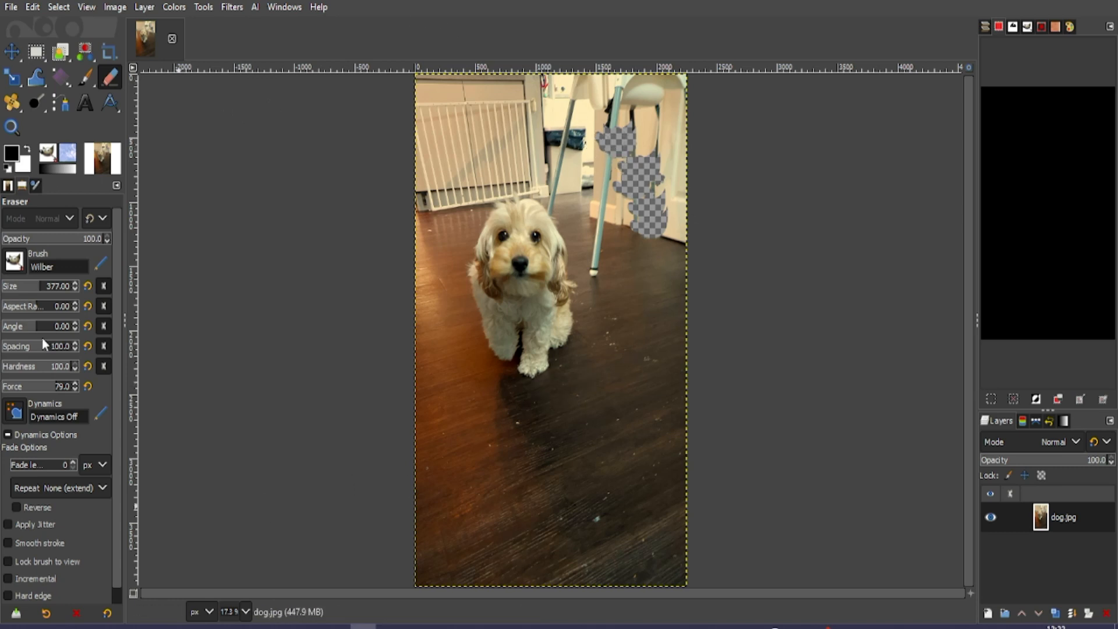
{"action": "key", "text": "ctrl+z"}
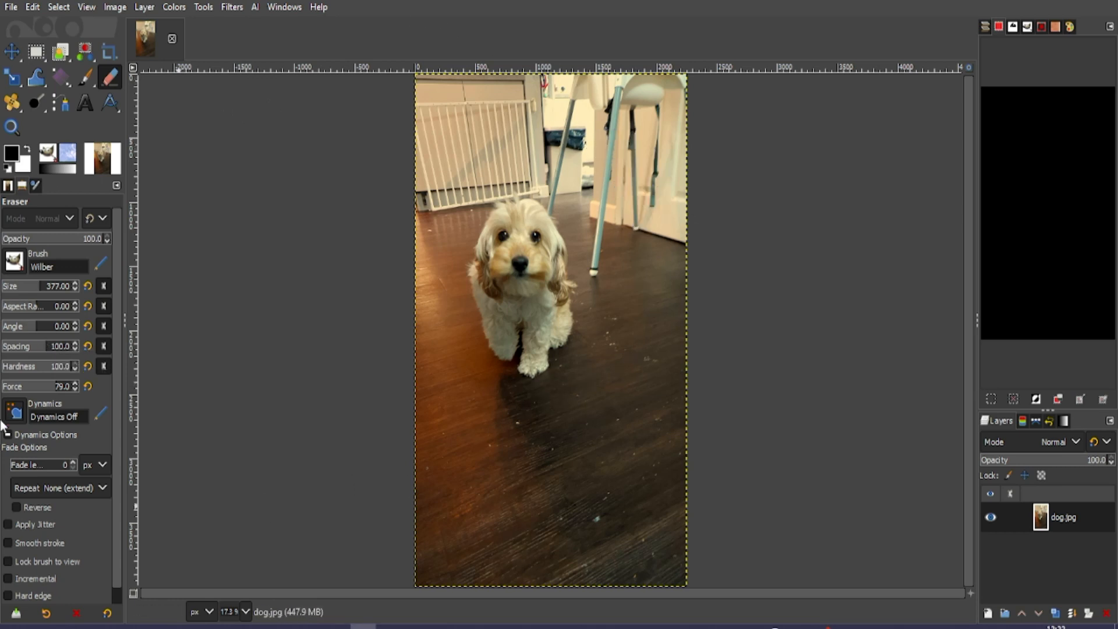
Switch the Eraser's brush to the round 2. Hardness 100
{"action": "left_click", "coordinate": [15, 261]}
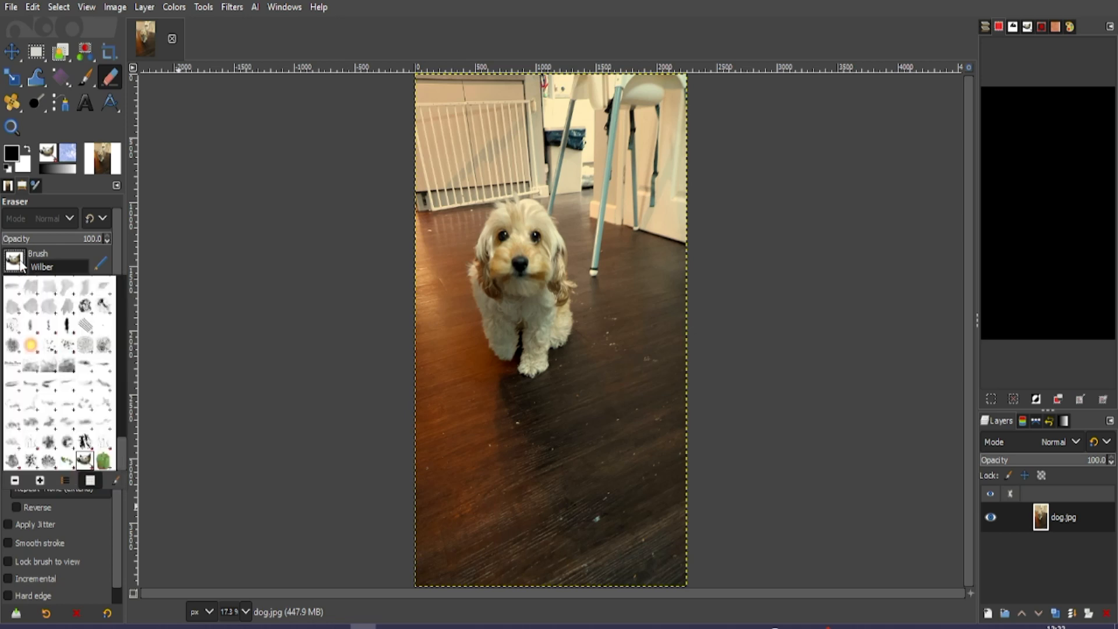
{"action": "scroll", "coordinate": [78, 362], "scroll_direction": "up", "scroll_amount": 10}
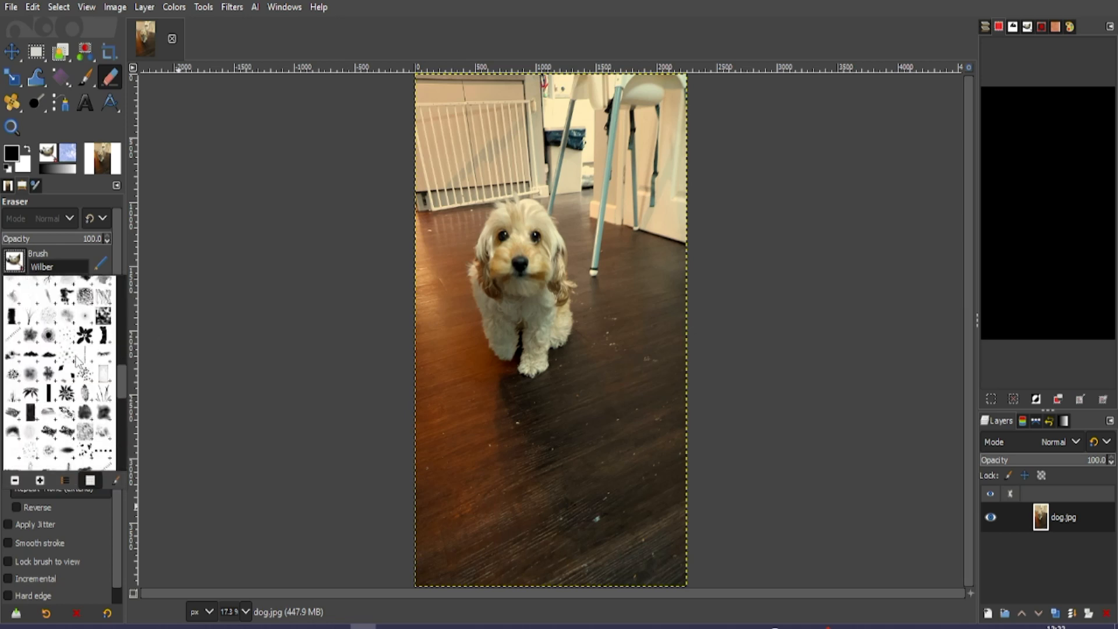
{"action": "scroll", "coordinate": [77, 362], "scroll_direction": "up", "scroll_amount": 3}
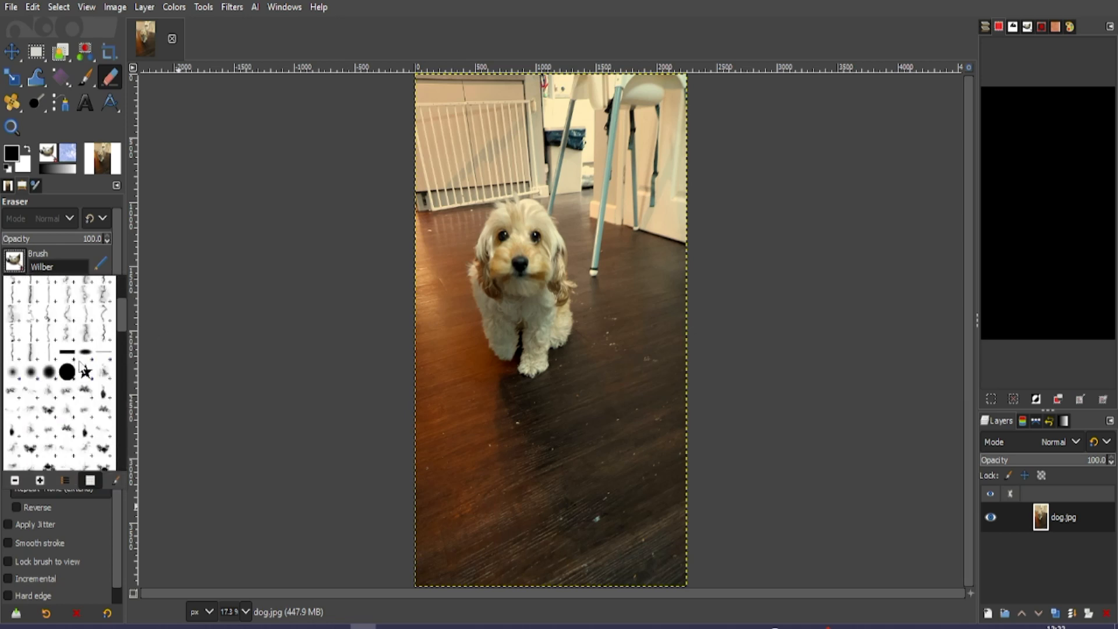
{"action": "left_click", "coordinate": [65, 383]}
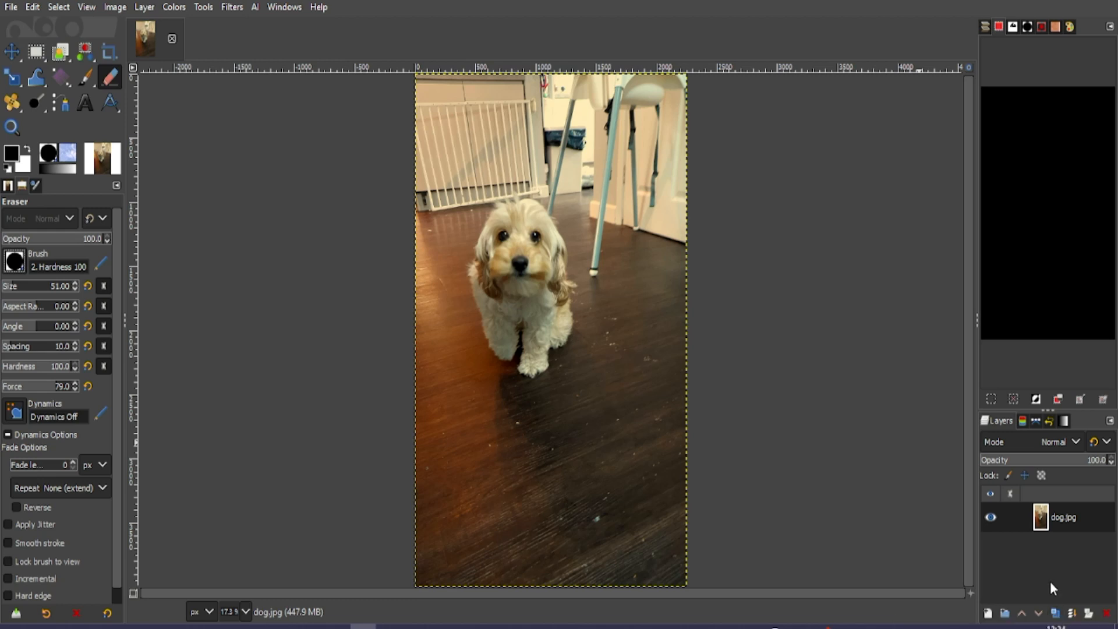
Duplicate the dog.jpg layer
{"action": "right_click", "coordinate": [1060, 518]}
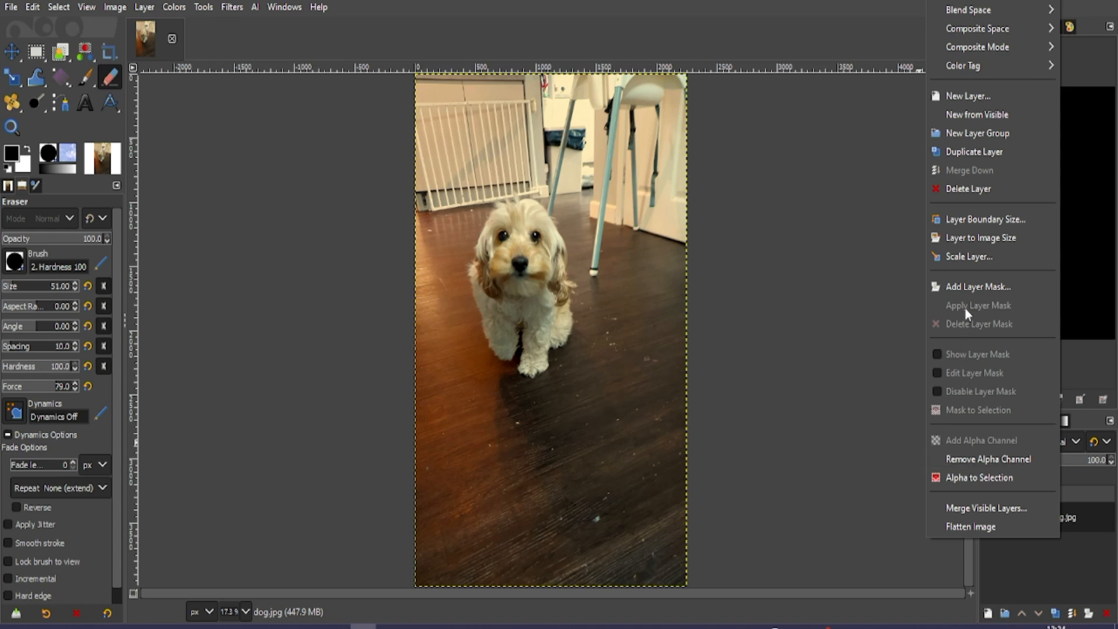
{"action": "left_click", "coordinate": [973, 152]}
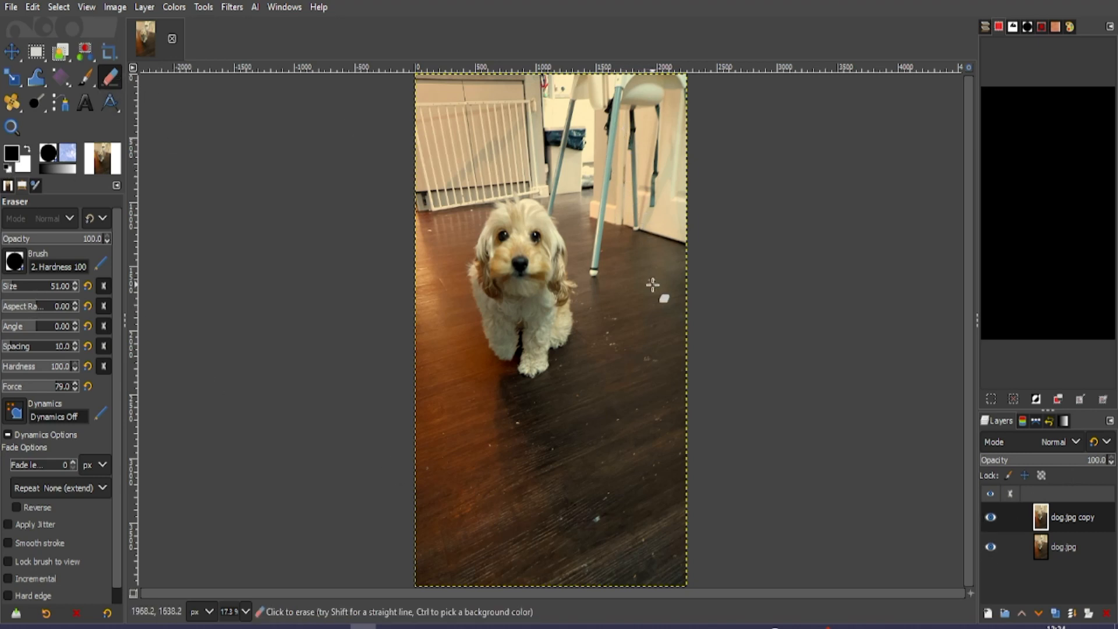
Toggle the original dog.jpg layer's visibility to check the erased copy, and undo the accidental cutting of the layers
{"action": "left_click", "coordinate": [991, 547]}
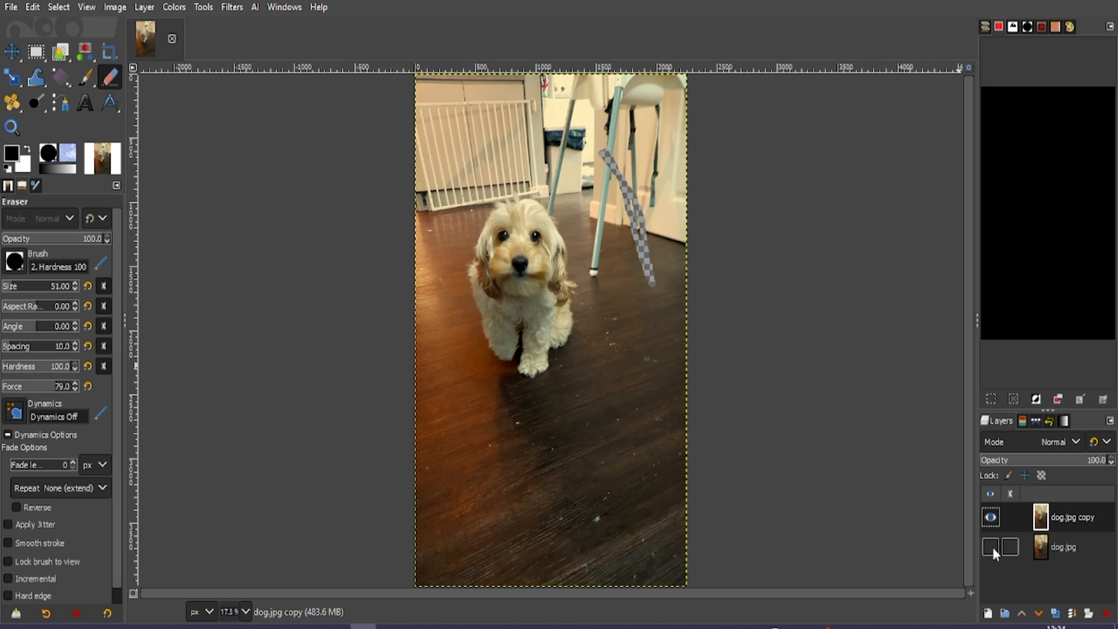
{"action": "left_click", "coordinate": [990, 547]}
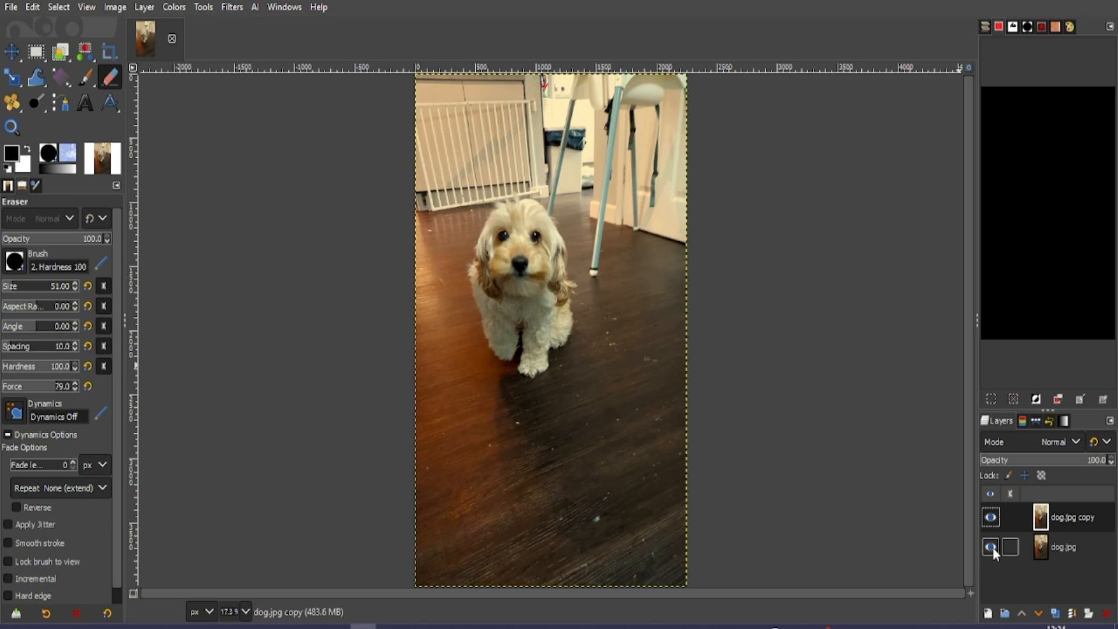
{"action": "key", "text": "ctrl+x"}
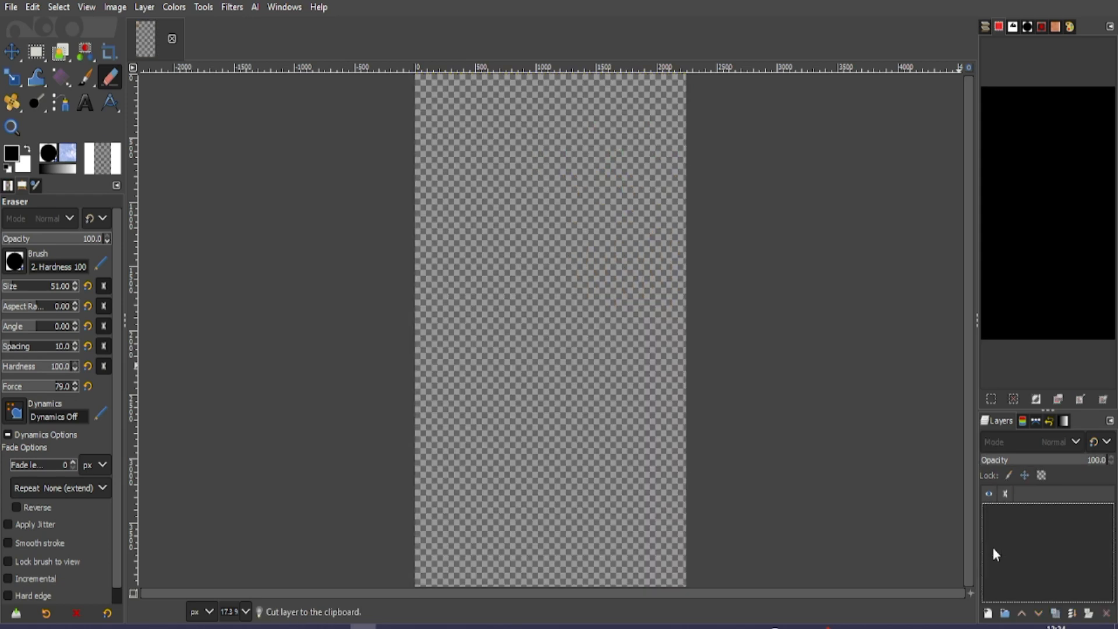
{"action": "key", "text": "ctrl+z"}
{"action": "key", "text": "ctrl+z"}
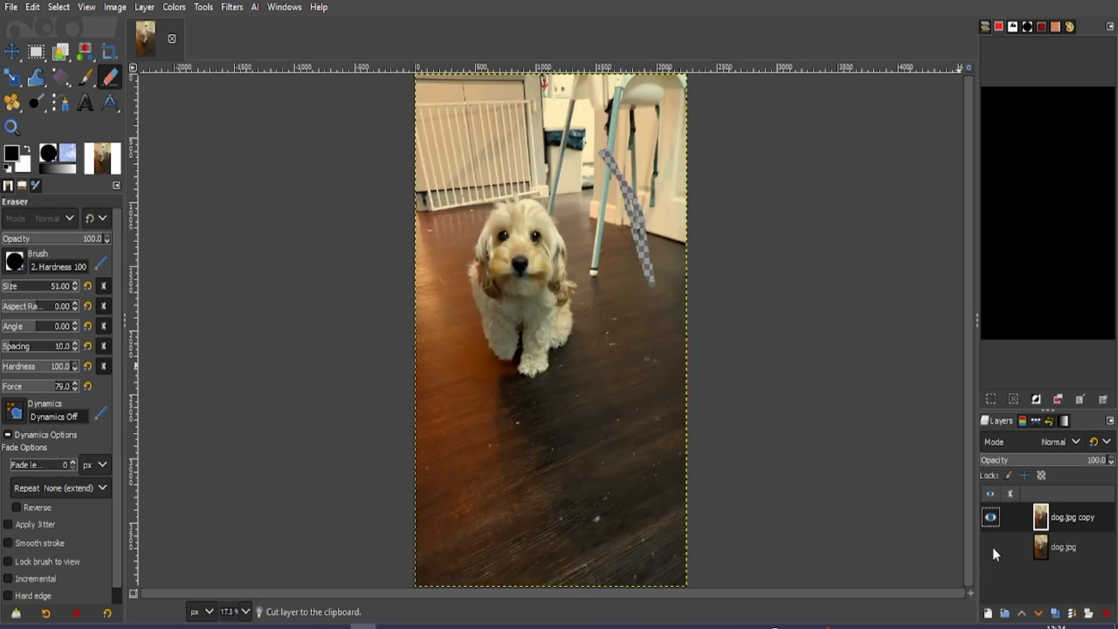
Hide the original dog.jpg layer beneath its copy
{"action": "left_click", "coordinate": [992, 546]}
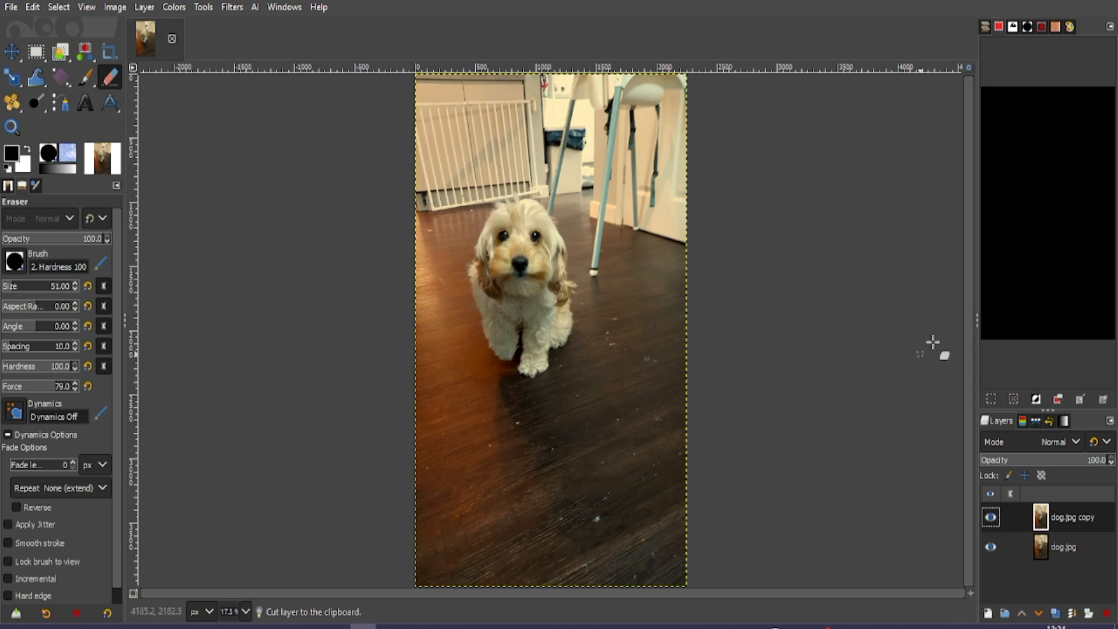
{"action": "left_click", "coordinate": [992, 548]}
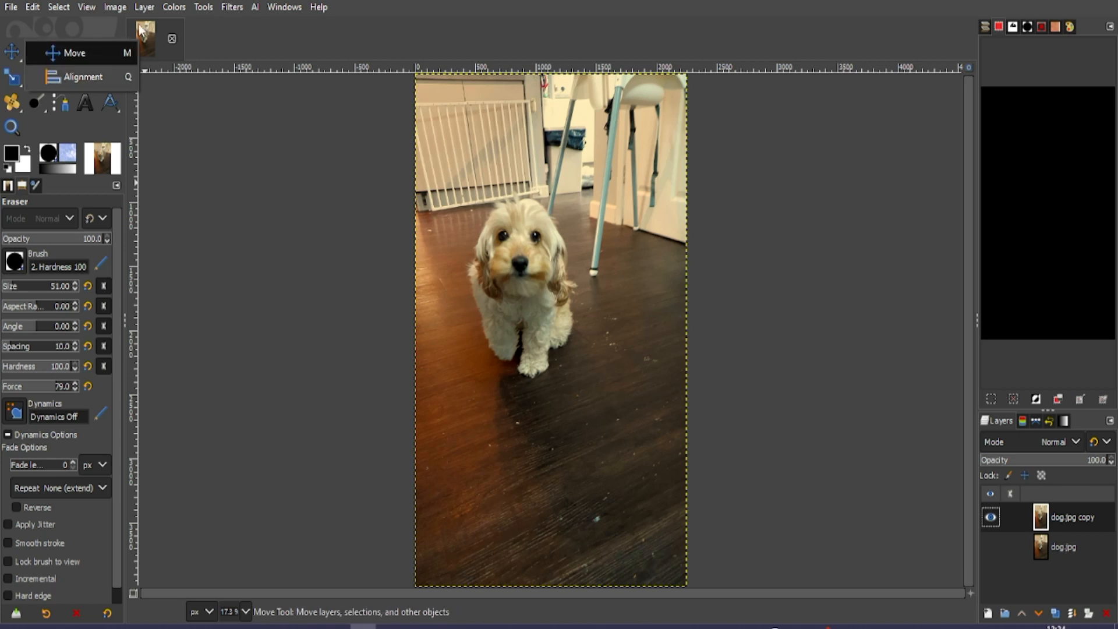
Roughly outline the whole dog, including its legs and paws, on the copied layer with the Foreground Select tool and confirm the outline
{"action": "left_click", "coordinate": [201, 9]}
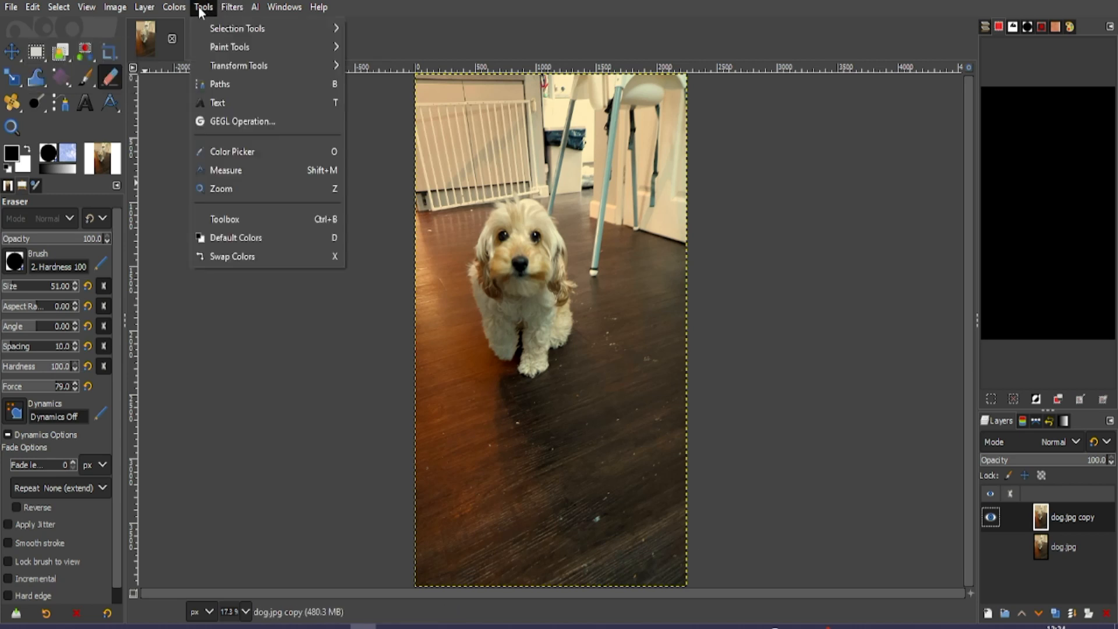
{"action": "mouse_move", "coordinate": [211, 25]}
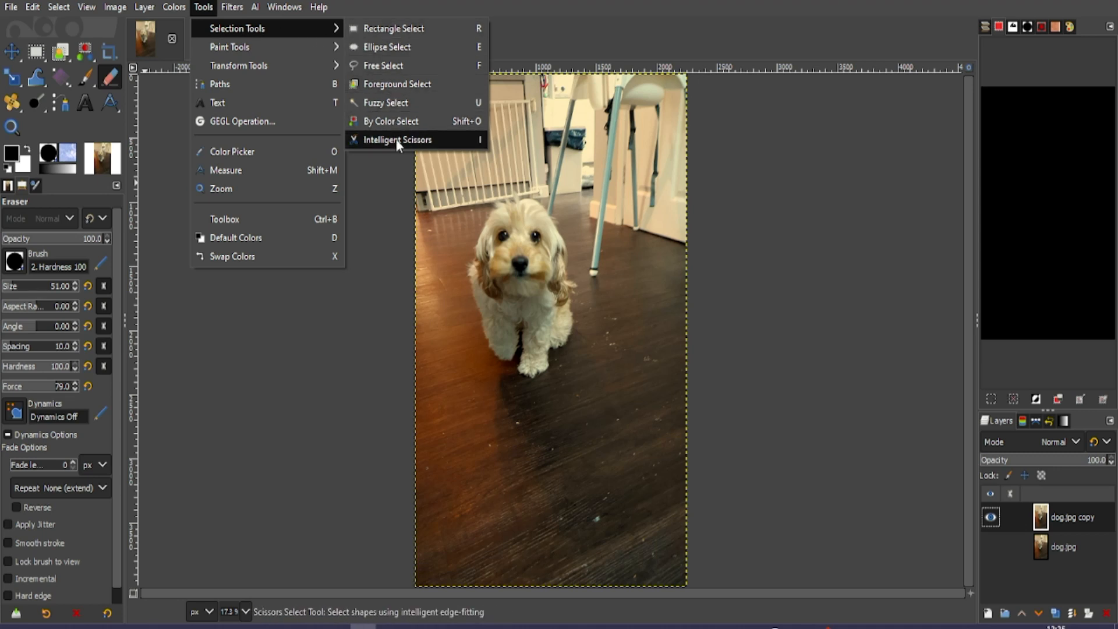
{"action": "left_click", "coordinate": [397, 85]}
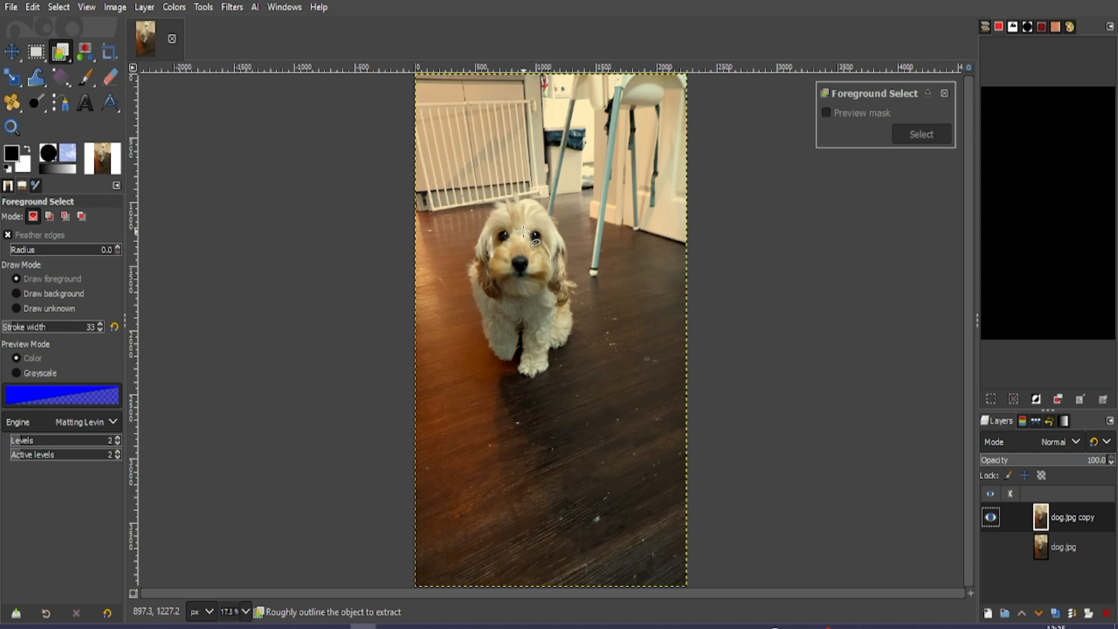
{"action": "scroll", "coordinate": [523, 232], "scroll_direction": "up", "scroll_amount": 4}
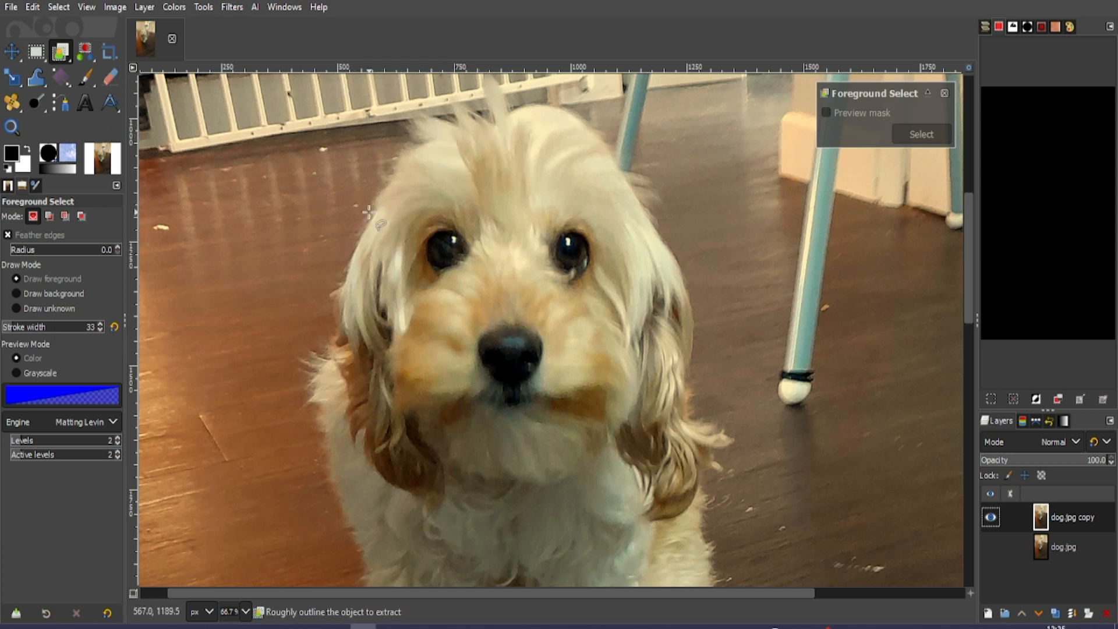
{"action": "mouse_move", "coordinate": [378, 206]}
{"action": "left_mouse_down"}
{"action": "mouse_move", "coordinate": [409, 157]}
{"action": "mouse_move", "coordinate": [433, 147]}
{"action": "mouse_move", "coordinate": [424, 122]}
{"action": "mouse_move", "coordinate": [462, 131]}
{"action": "mouse_move", "coordinate": [460, 110]}
{"action": "mouse_move", "coordinate": [499, 127]}
{"action": "mouse_move", "coordinate": [487, 80]}
{"action": "mouse_move", "coordinate": [511, 122]}
{"action": "mouse_move", "coordinate": [552, 109]}
{"action": "mouse_move", "coordinate": [606, 150]}
{"action": "mouse_move", "coordinate": [685, 284]}
{"action": "mouse_move", "coordinate": [687, 355]}
{"action": "mouse_move", "coordinate": [672, 409]}
{"action": "mouse_move", "coordinate": [724, 441]}
{"action": "mouse_move", "coordinate": [683, 500]}
{"action": "mouse_move", "coordinate": [696, 509]}
{"action": "mouse_move", "coordinate": [709, 579]}
{"action": "mouse_move", "coordinate": [649, 503]}
{"action": "mouse_move", "coordinate": [574, 244]}
{"action": "left_mouse_up"}
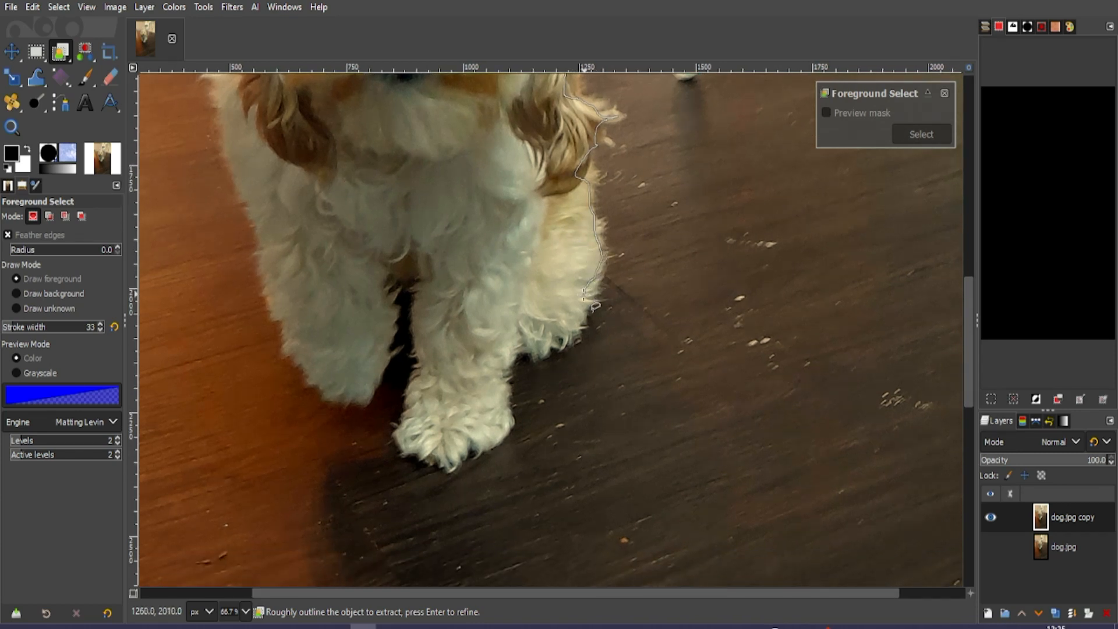
{"action": "mouse_move", "coordinate": [583, 296]}
{"action": "left_mouse_down"}
{"action": "mouse_move", "coordinate": [575, 324]}
{"action": "mouse_move", "coordinate": [522, 345]}
{"action": "left_mouse_up"}
{"action": "left_click_drag", "start_coordinate": [485, 446], "coordinate": [449, 460]}
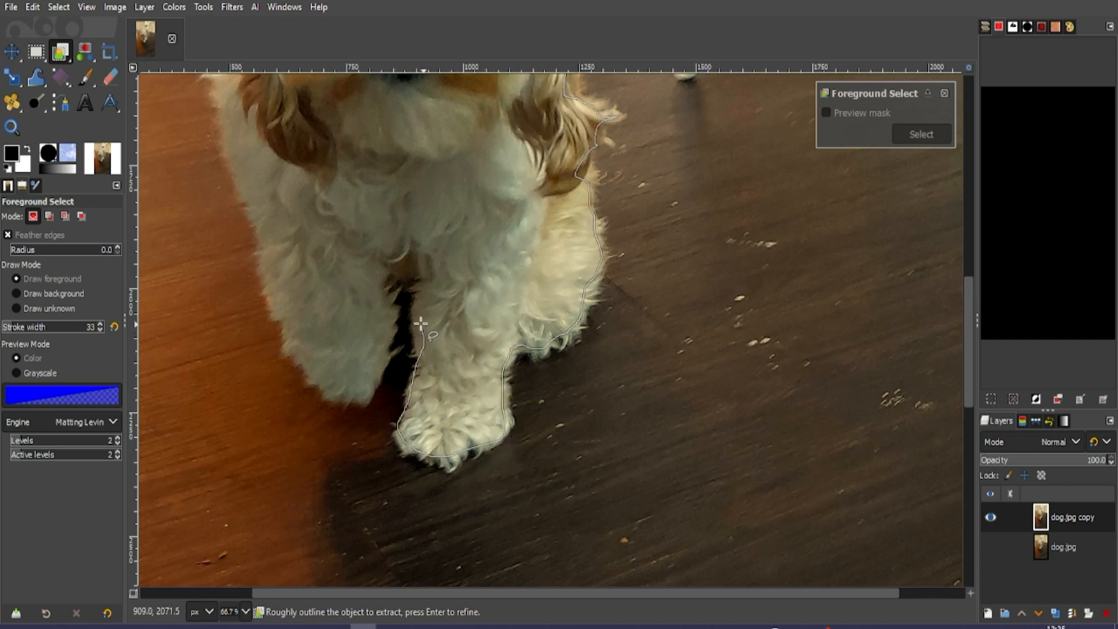
{"action": "mouse_move", "coordinate": [421, 323]}
{"action": "left_mouse_down"}
{"action": "mouse_move", "coordinate": [408, 280]}
{"action": "mouse_move", "coordinate": [380, 285]}
{"action": "mouse_move", "coordinate": [397, 325]}
{"action": "mouse_move", "coordinate": [372, 398]}
{"action": "mouse_move", "coordinate": [334, 390]}
{"action": "left_mouse_up"}
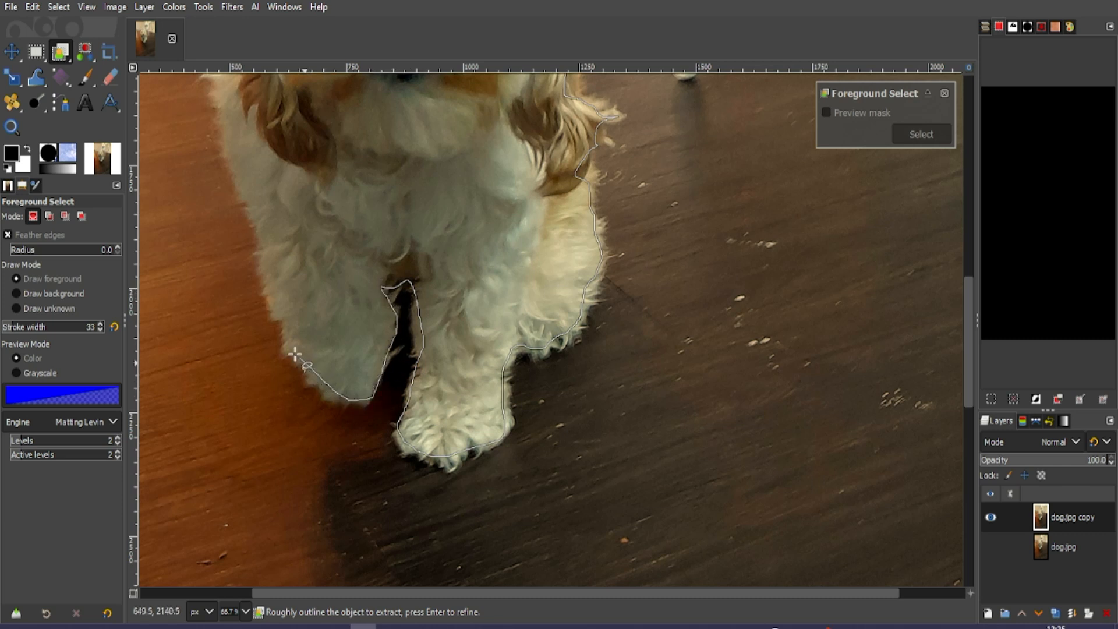
{"action": "mouse_move", "coordinate": [244, 196]}
{"action": "left_mouse_down"}
{"action": "mouse_move", "coordinate": [218, 118]}
{"action": "mouse_move", "coordinate": [311, 373]}
{"action": "mouse_move", "coordinate": [306, 338]}
{"action": "mouse_move", "coordinate": [309, 369]}
{"action": "left_mouse_up"}
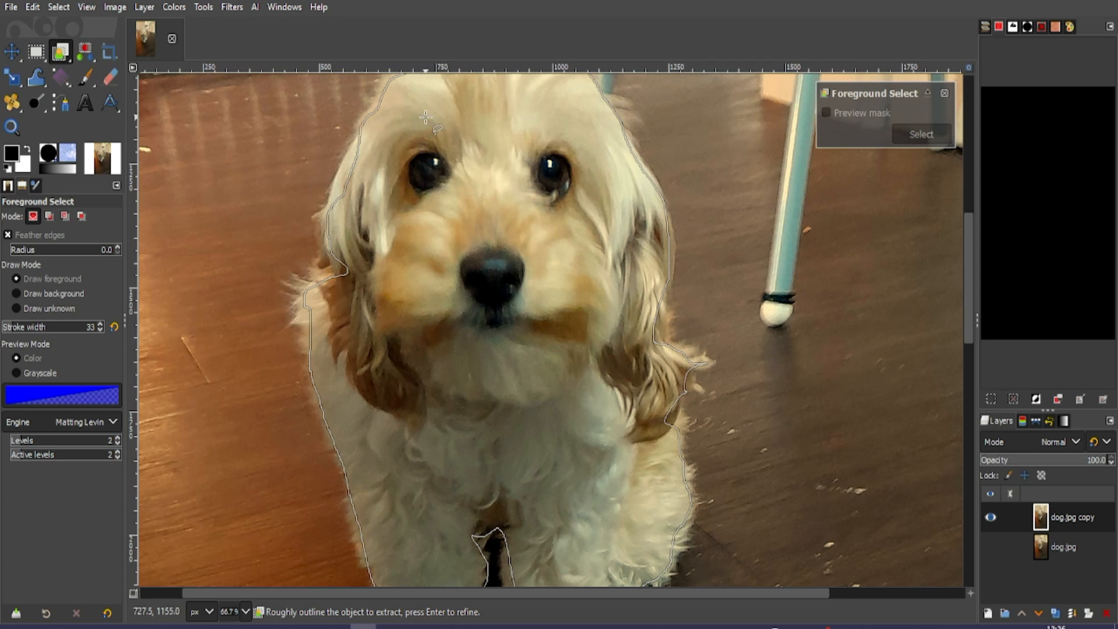
{"action": "key", "text": "Return"}
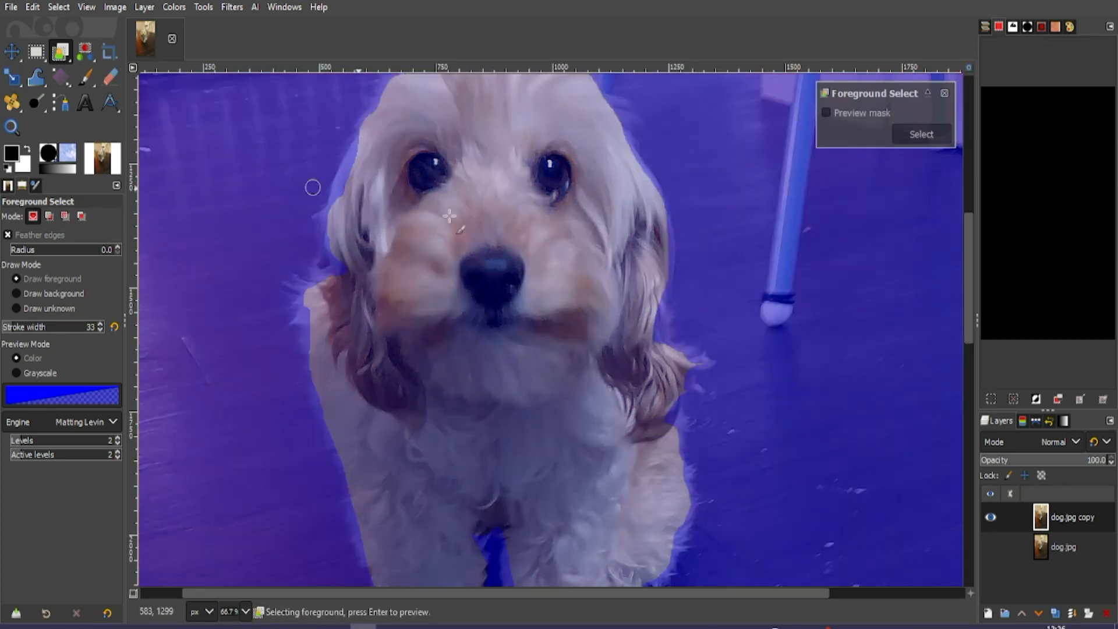
Mark the edges of the dog's body, legs and paws and a line across its muzzle as foreground, with a 33 stroke width
{"action": "left_click_drag", "start_coordinate": [547, 411], "coordinate": [703, 250]}
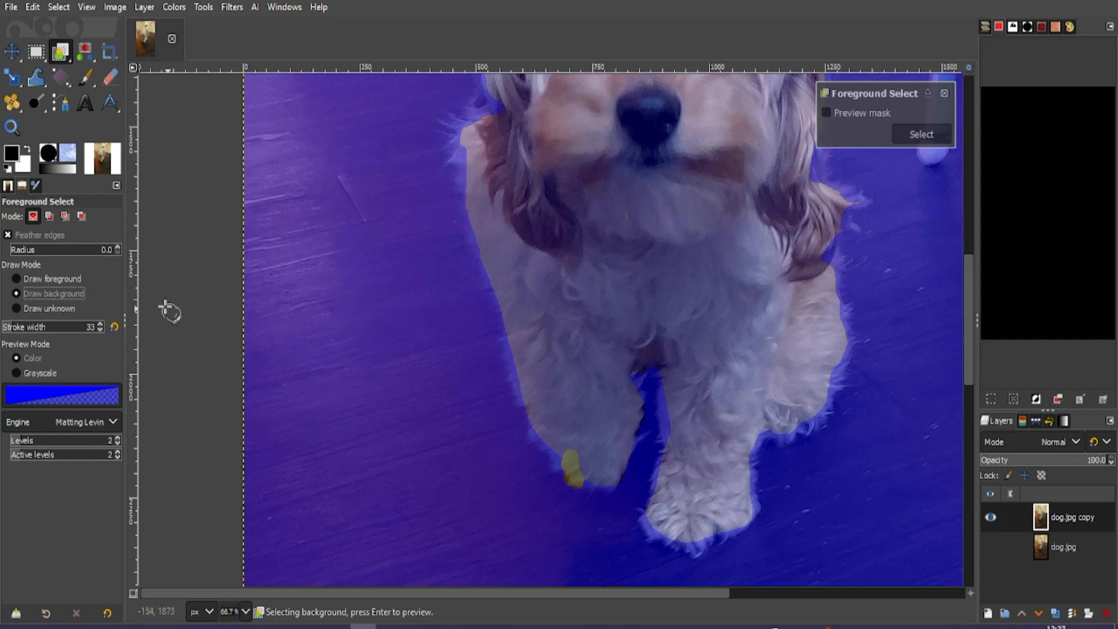
{"action": "left_click", "coordinate": [17, 277]}
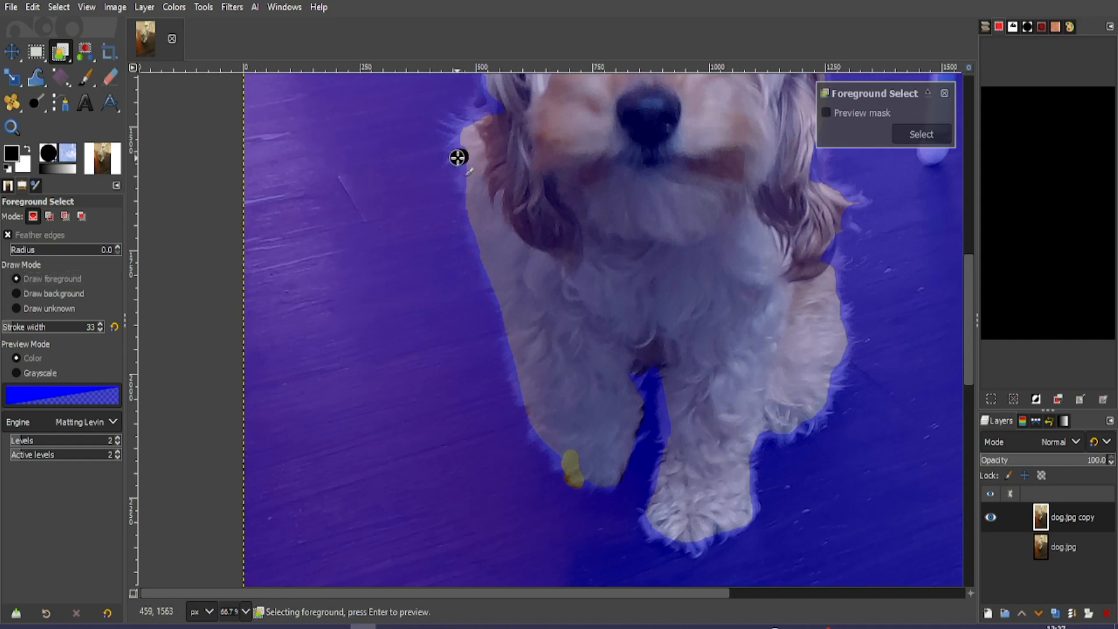
{"action": "mouse_move", "coordinate": [457, 157]}
{"action": "left_mouse_down"}
{"action": "mouse_move", "coordinate": [485, 119]}
{"action": "mouse_move", "coordinate": [469, 179]}
{"action": "mouse_move", "coordinate": [487, 216]}
{"action": "mouse_move", "coordinate": [507, 343]}
{"action": "mouse_move", "coordinate": [577, 482]}
{"action": "mouse_move", "coordinate": [606, 481]}
{"action": "mouse_move", "coordinate": [624, 416]}
{"action": "mouse_move", "coordinate": [621, 369]}
{"action": "mouse_move", "coordinate": [647, 357]}
{"action": "mouse_move", "coordinate": [671, 381]}
{"action": "mouse_move", "coordinate": [673, 466]}
{"action": "mouse_move", "coordinate": [659, 514]}
{"action": "mouse_move", "coordinate": [671, 540]}
{"action": "mouse_move", "coordinate": [717, 529]}
{"action": "mouse_move", "coordinate": [736, 503]}
{"action": "mouse_move", "coordinate": [750, 420]}
{"action": "mouse_move", "coordinate": [827, 368]}
{"action": "mouse_move", "coordinate": [833, 339]}
{"action": "mouse_move", "coordinate": [806, 254]}
{"action": "mouse_move", "coordinate": [822, 213]}
{"action": "mouse_move", "coordinate": [790, 177]}
{"action": "mouse_move", "coordinate": [792, 78]}
{"action": "left_mouse_up"}
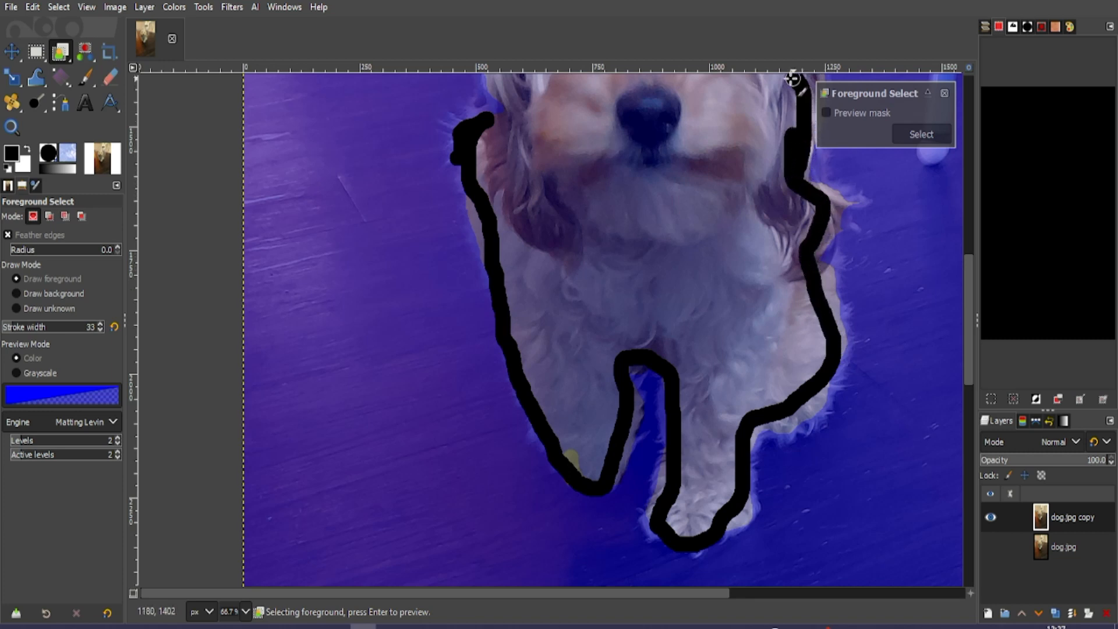
{"action": "scroll", "coordinate": [787, 81], "scroll_direction": "down", "scroll_amount": 2}
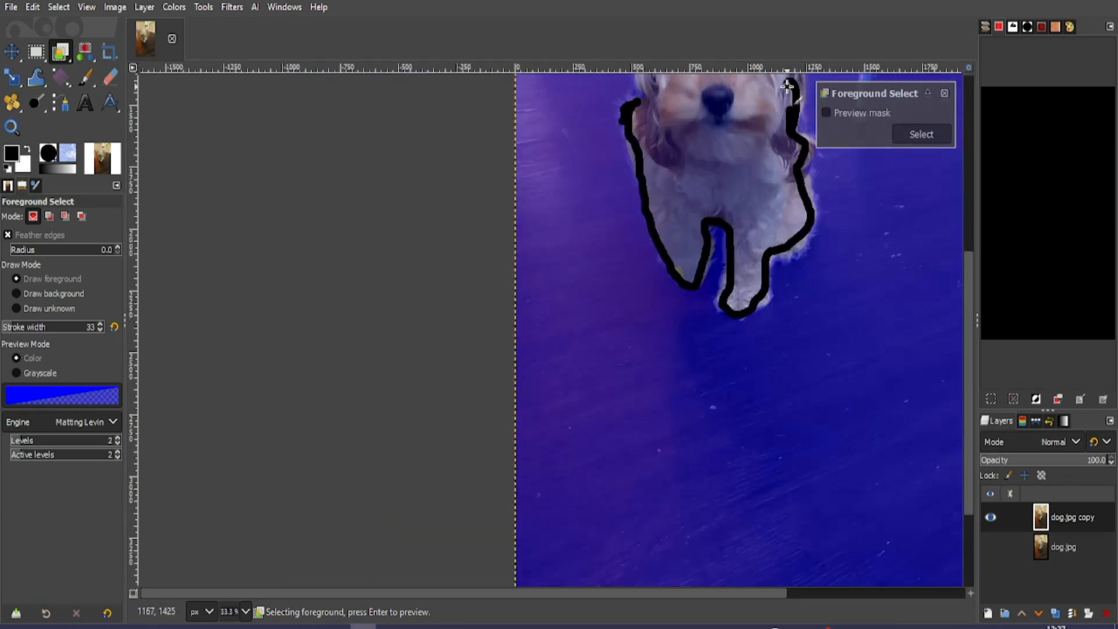
{"action": "scroll", "coordinate": [786, 102], "scroll_direction": "down", "scroll_amount": 1}
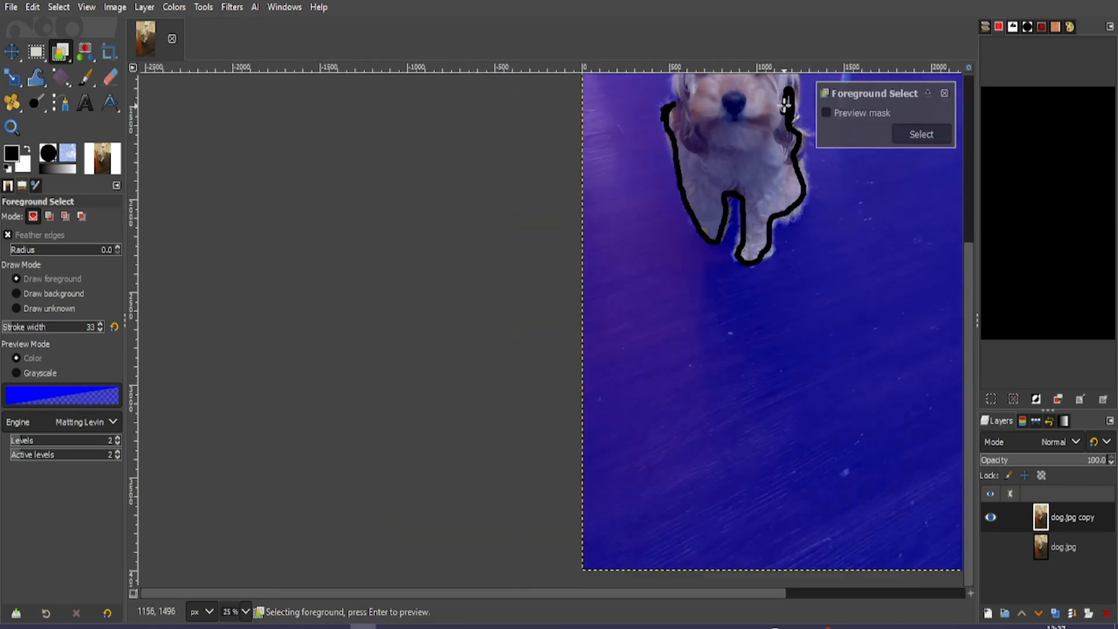
{"action": "mouse_move", "coordinate": [786, 90]}
{"action": "left_mouse_down"}
{"action": "mouse_move", "coordinate": [717, 89]}
{"action": "mouse_move", "coordinate": [701, 100]}
{"action": "left_mouse_up"}
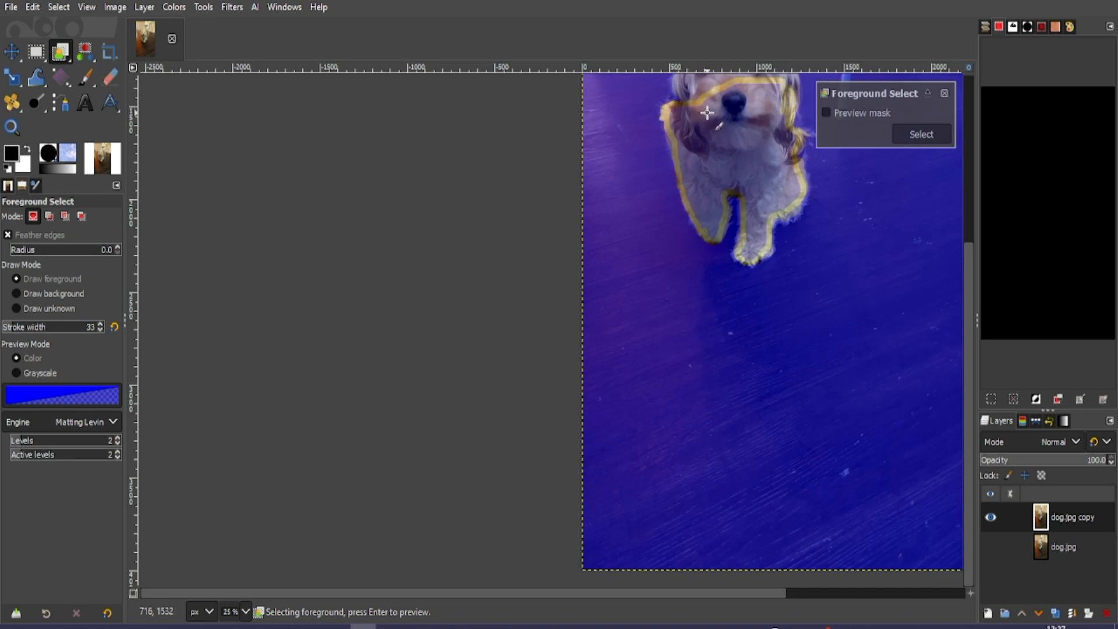
Mark the outer edge of the dog's left-hand ear and the top of its head as foreground
{"action": "left_click_drag", "start_coordinate": [707, 113], "coordinate": [629, 328]}
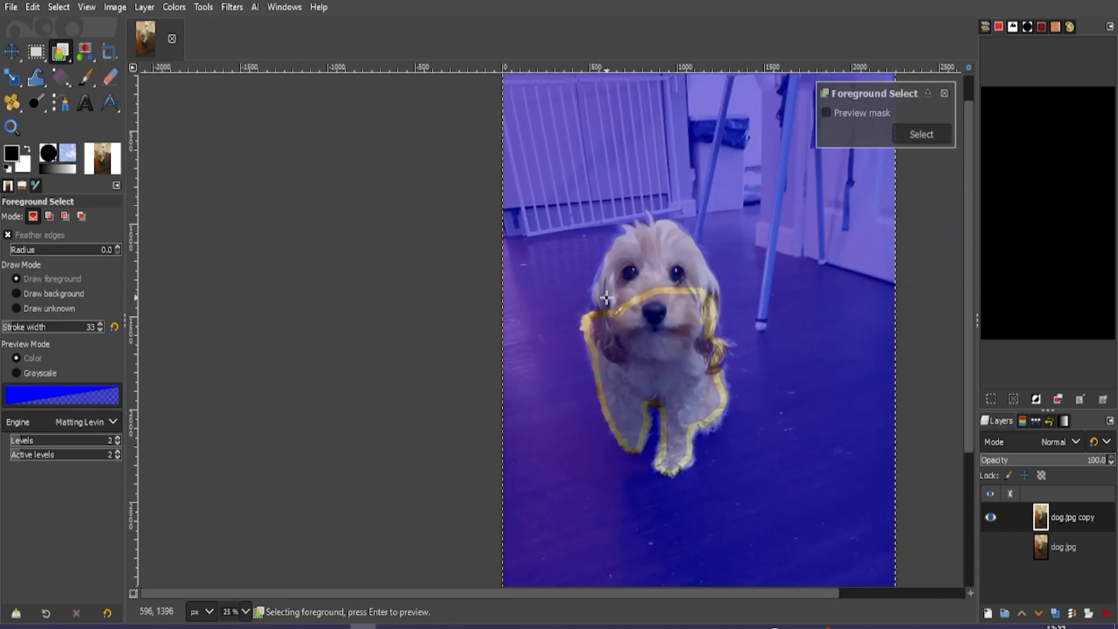
{"action": "scroll", "coordinate": [606, 299], "scroll_direction": "up", "scroll_amount": 5}
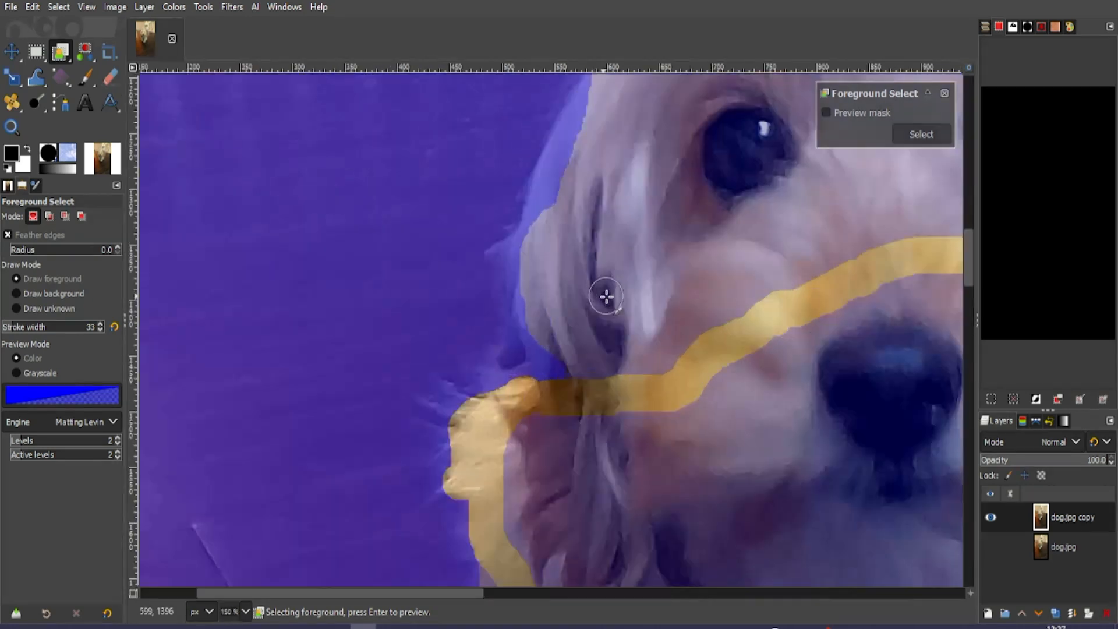
{"action": "mouse_move", "coordinate": [570, 361]}
{"action": "left_mouse_down"}
{"action": "mouse_move", "coordinate": [549, 337]}
{"action": "mouse_move", "coordinate": [534, 268]}
{"action": "mouse_move", "coordinate": [596, 84]}
{"action": "left_mouse_up"}
{"action": "left_click_drag", "start_coordinate": [669, 126], "coordinate": [444, 444]}
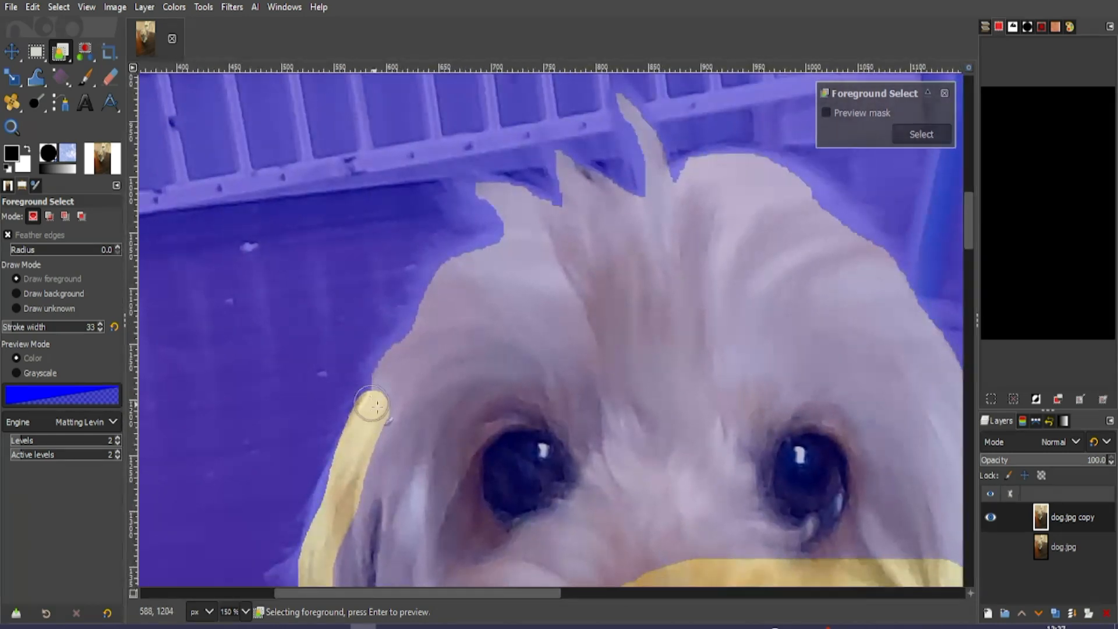
{"action": "mouse_move", "coordinate": [375, 407]}
{"action": "left_mouse_down"}
{"action": "mouse_move", "coordinate": [438, 285]}
{"action": "mouse_move", "coordinate": [484, 247]}
{"action": "mouse_move", "coordinate": [485, 195]}
{"action": "mouse_move", "coordinate": [551, 214]}
{"action": "mouse_move", "coordinate": [559, 168]}
{"action": "mouse_move", "coordinate": [626, 200]}
{"action": "mouse_move", "coordinate": [656, 194]}
{"action": "mouse_move", "coordinate": [633, 120]}
{"action": "mouse_move", "coordinate": [700, 199]}
{"action": "mouse_move", "coordinate": [729, 181]}
{"action": "mouse_move", "coordinate": [798, 194]}
{"action": "mouse_move", "coordinate": [883, 267]}
{"action": "mouse_move", "coordinate": [938, 410]}
{"action": "mouse_move", "coordinate": [949, 573]}
{"action": "left_mouse_up"}
Mark the dog's right-hand ear and its wavy hair down to the shoulder as foreground
{"action": "mouse_move", "coordinate": [734, 476]}
{"action": "left_mouse_down"}
{"action": "mouse_move", "coordinate": [668, 471]}
{"action": "mouse_move", "coordinate": [369, 310]}
{"action": "mouse_move", "coordinate": [400, 205]}
{"action": "left_mouse_up"}
{"action": "mouse_move", "coordinate": [476, 132]}
{"action": "left_mouse_down"}
{"action": "mouse_move", "coordinate": [554, 290]}
{"action": "mouse_move", "coordinate": [574, 377]}
{"action": "mouse_move", "coordinate": [580, 515]}
{"action": "left_mouse_up"}
{"action": "mouse_move", "coordinate": [539, 483]}
{"action": "left_mouse_down"}
{"action": "mouse_move", "coordinate": [361, 163]}
{"action": "mouse_move", "coordinate": [344, 64]}
{"action": "left_mouse_up"}
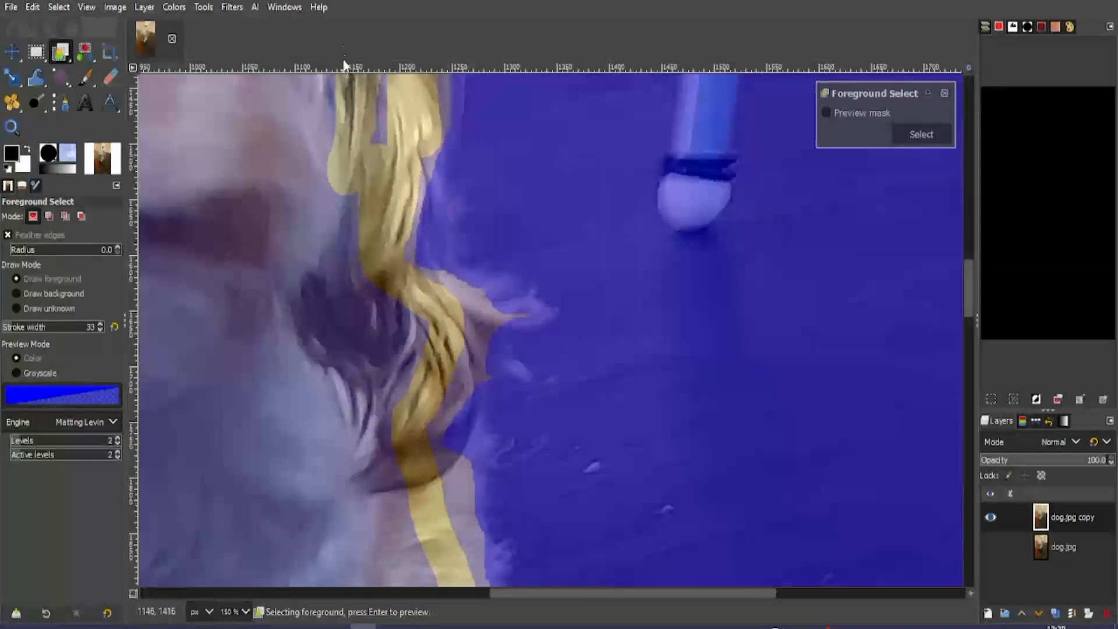
{"action": "mouse_move", "coordinate": [422, 191]}
{"action": "left_mouse_down"}
{"action": "mouse_move", "coordinate": [429, 280]}
{"action": "mouse_move", "coordinate": [460, 347]}
{"action": "mouse_move", "coordinate": [454, 385]}
{"action": "mouse_move", "coordinate": [427, 409]}
{"action": "mouse_move", "coordinate": [429, 464]}
{"action": "mouse_move", "coordinate": [457, 507]}
{"action": "mouse_move", "coordinate": [467, 571]}
{"action": "left_mouse_up"}
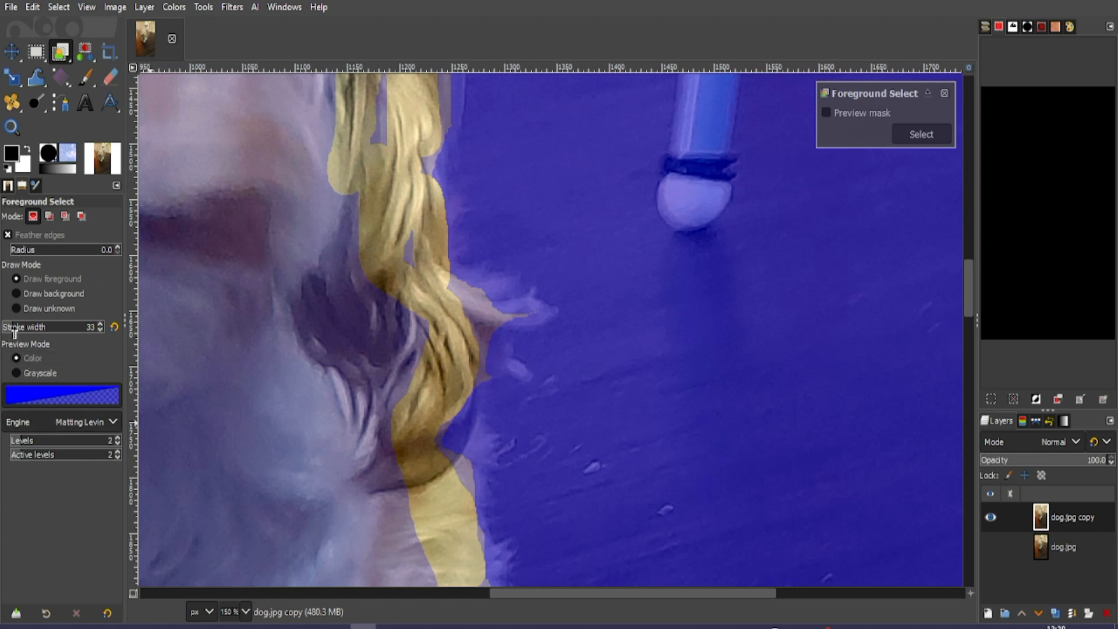
Set the stroke width to 254 and paint the interior of the dog's face, chest and body as foreground
{"action": "left_click_drag", "start_coordinate": [14, 330], "coordinate": [43, 330]}
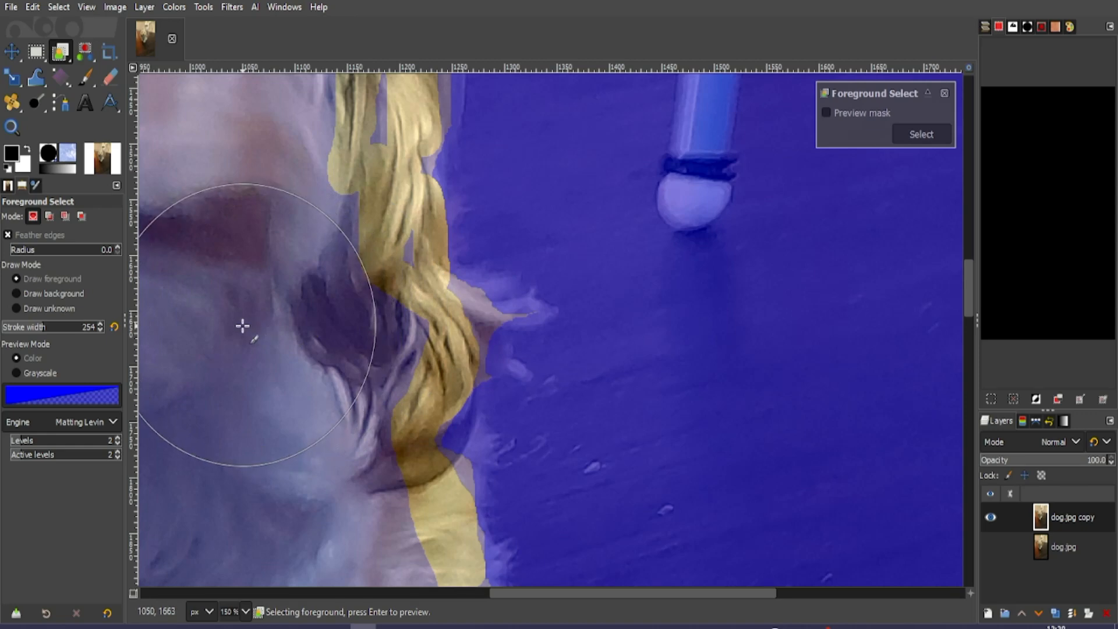
{"action": "mouse_move", "coordinate": [242, 326]}
{"action": "left_mouse_down"}
{"action": "mouse_move", "coordinate": [561, 325]}
{"action": "mouse_move", "coordinate": [595, 347]}
{"action": "mouse_move", "coordinate": [613, 418]}
{"action": "left_mouse_up"}
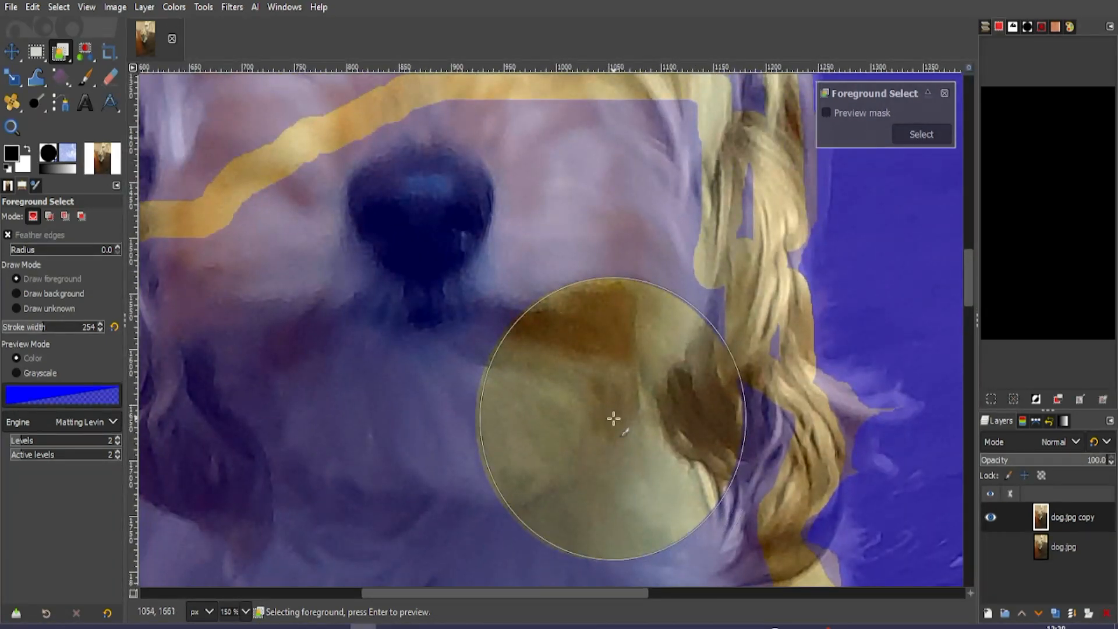
{"action": "scroll", "coordinate": [614, 418], "scroll_direction": "down", "scroll_amount": 4}
{"action": "mouse_move", "coordinate": [566, 352]}
{"action": "left_mouse_down"}
{"action": "mouse_move", "coordinate": [551, 292]}
{"action": "mouse_move", "coordinate": [513, 395]}
{"action": "mouse_move", "coordinate": [539, 502]}
{"action": "mouse_move", "coordinate": [547, 448]}
{"action": "mouse_move", "coordinate": [574, 458]}
{"action": "mouse_move", "coordinate": [565, 375]}
{"action": "mouse_move", "coordinate": [595, 368]}
{"action": "mouse_move", "coordinate": [585, 287]}
{"action": "mouse_move", "coordinate": [607, 346]}
{"action": "mouse_move", "coordinate": [597, 479]}
{"action": "mouse_move", "coordinate": [629, 481]}
{"action": "mouse_move", "coordinate": [613, 422]}
{"action": "mouse_move", "coordinate": [606, 495]}
{"action": "left_mouse_up"}
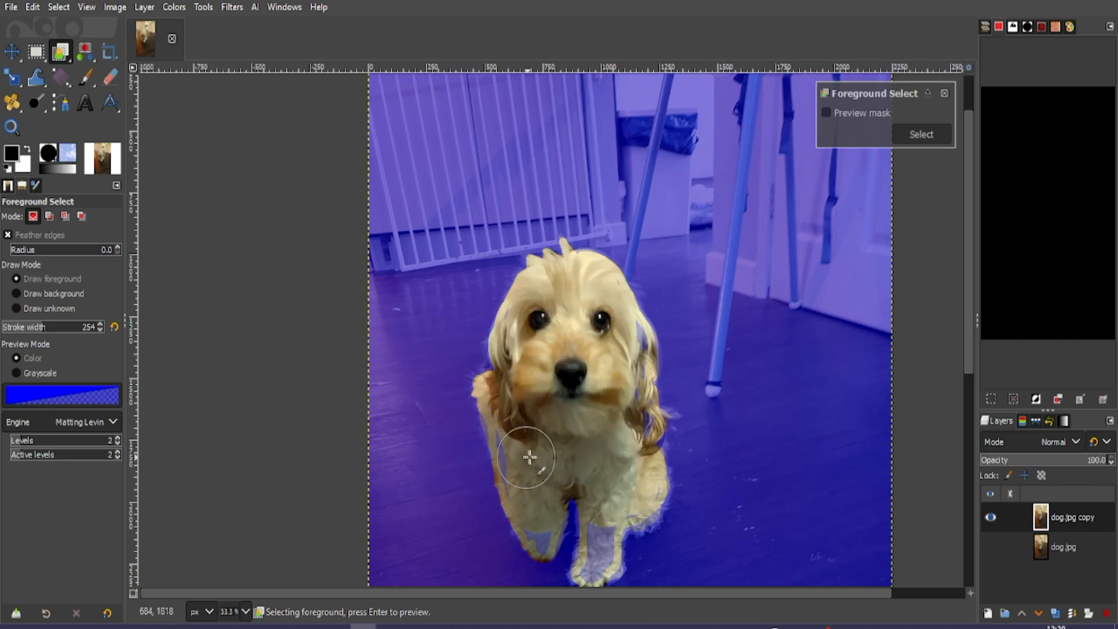
{"action": "left_click_drag", "start_coordinate": [527, 457], "coordinate": [515, 443]}
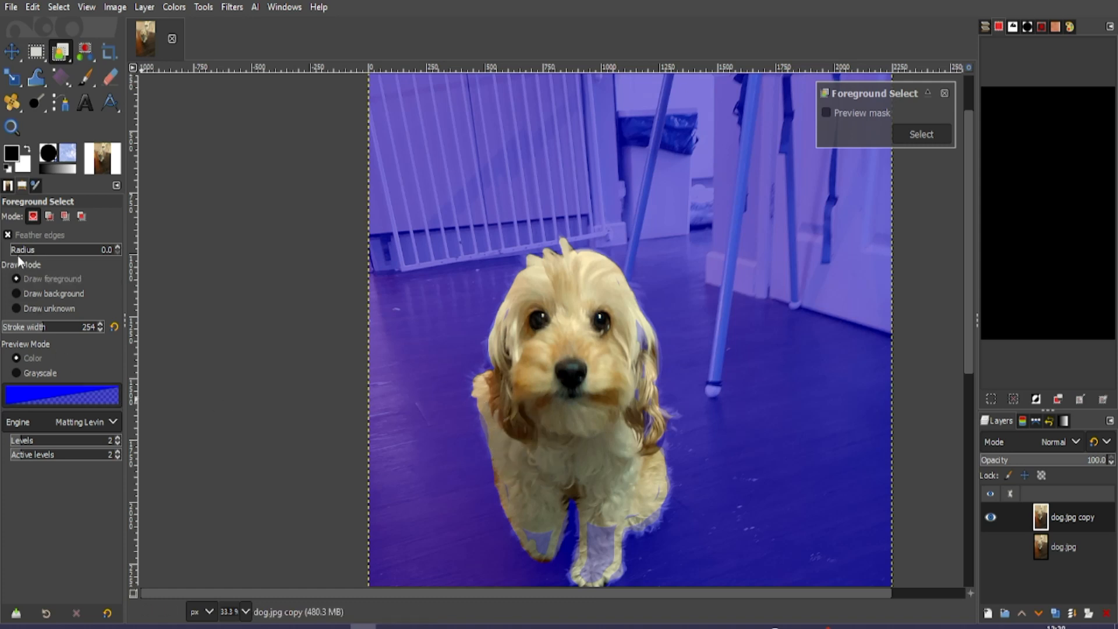
Reduce the stroke width to 7 and paint the fine hair tufts on top of the dog's head as foreground
{"action": "left_click", "coordinate": [14, 330]}
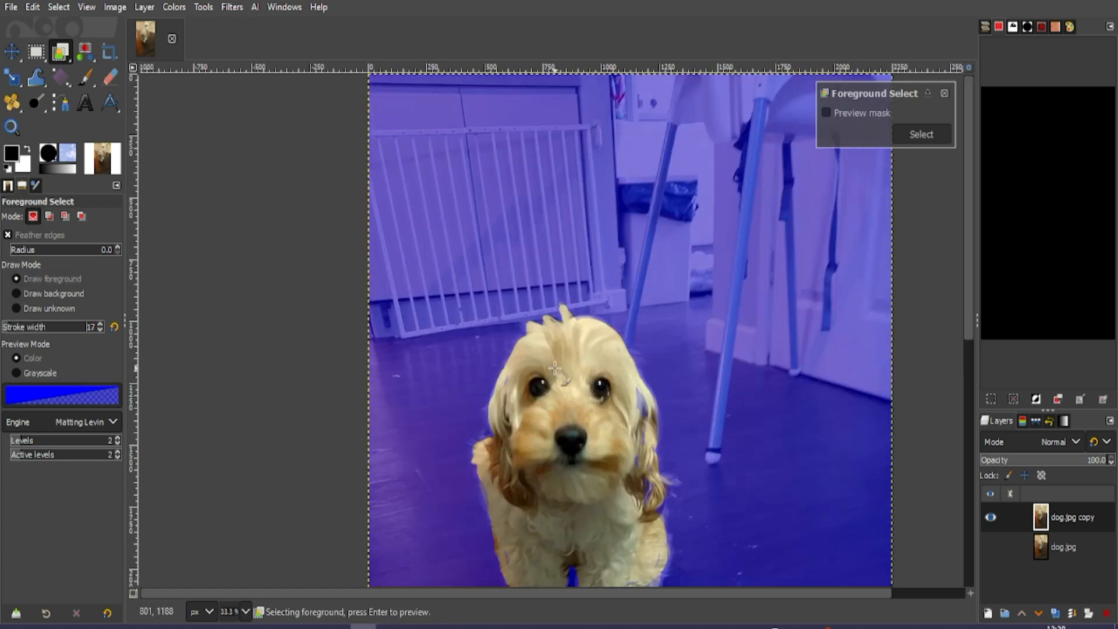
{"action": "scroll", "coordinate": [555, 368], "scroll_direction": "up", "scroll_amount": 5}
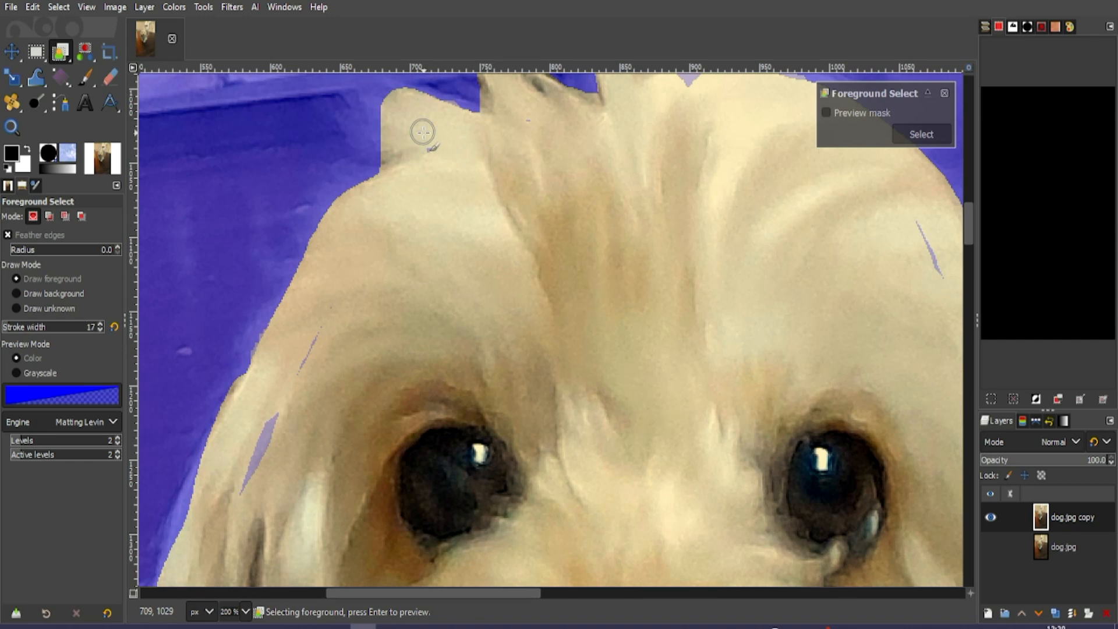
{"action": "left_click_drag", "start_coordinate": [423, 132], "coordinate": [526, 317]}
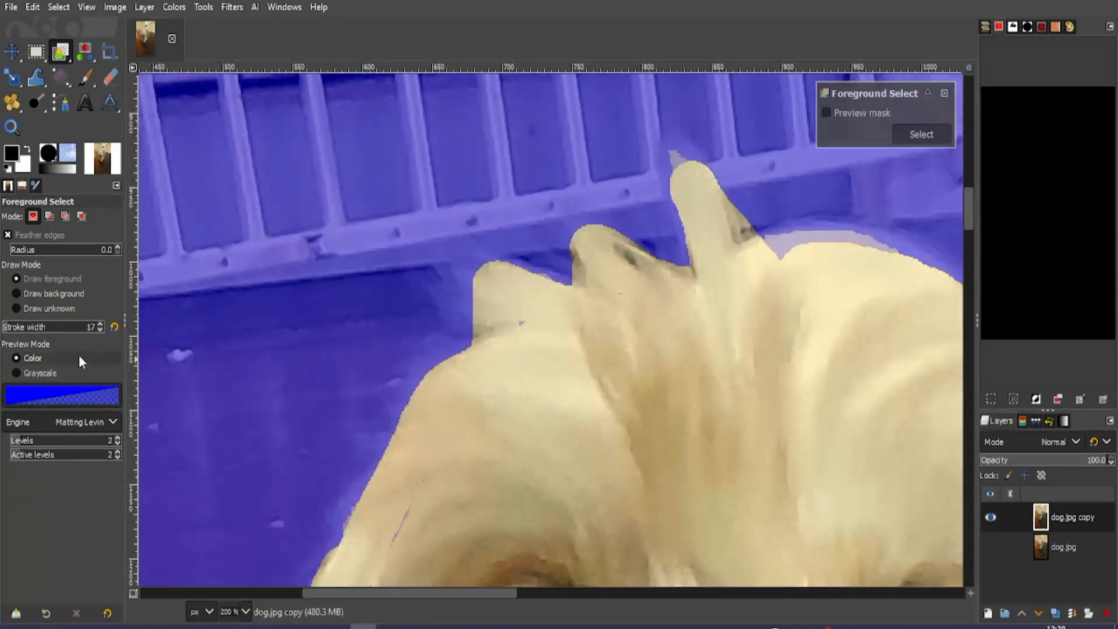
{"action": "left_click", "coordinate": [6, 331]}
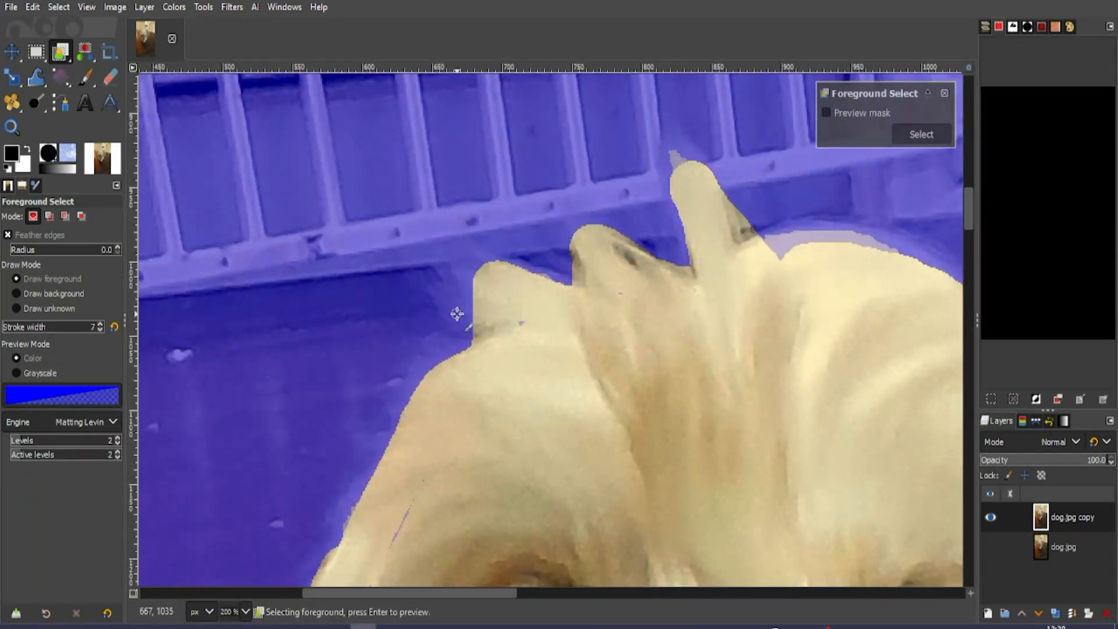
{"action": "mouse_move", "coordinate": [451, 302]}
{"action": "left_mouse_down"}
{"action": "mouse_move", "coordinate": [480, 315]}
{"action": "mouse_move", "coordinate": [430, 283]}
{"action": "mouse_move", "coordinate": [481, 303]}
{"action": "mouse_move", "coordinate": [453, 257]}
{"action": "mouse_move", "coordinate": [480, 311]}
{"action": "mouse_move", "coordinate": [476, 256]}
{"action": "mouse_move", "coordinate": [476, 278]}
{"action": "mouse_move", "coordinate": [608, 304]}
{"action": "mouse_move", "coordinate": [605, 293]}
{"action": "left_mouse_up"}
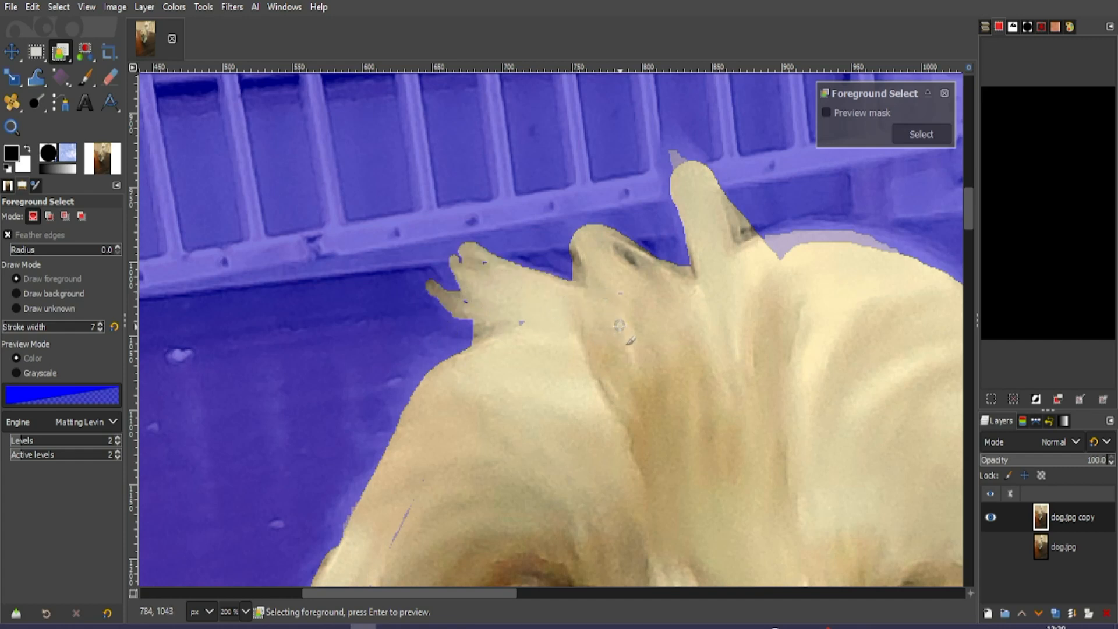
Set the stroke width to 42 and paint the remaining gaps in the dog's legs, paws and right-hand ear as foreground
{"action": "scroll", "coordinate": [618, 325], "scroll_direction": "down", "scroll_amount": 4}
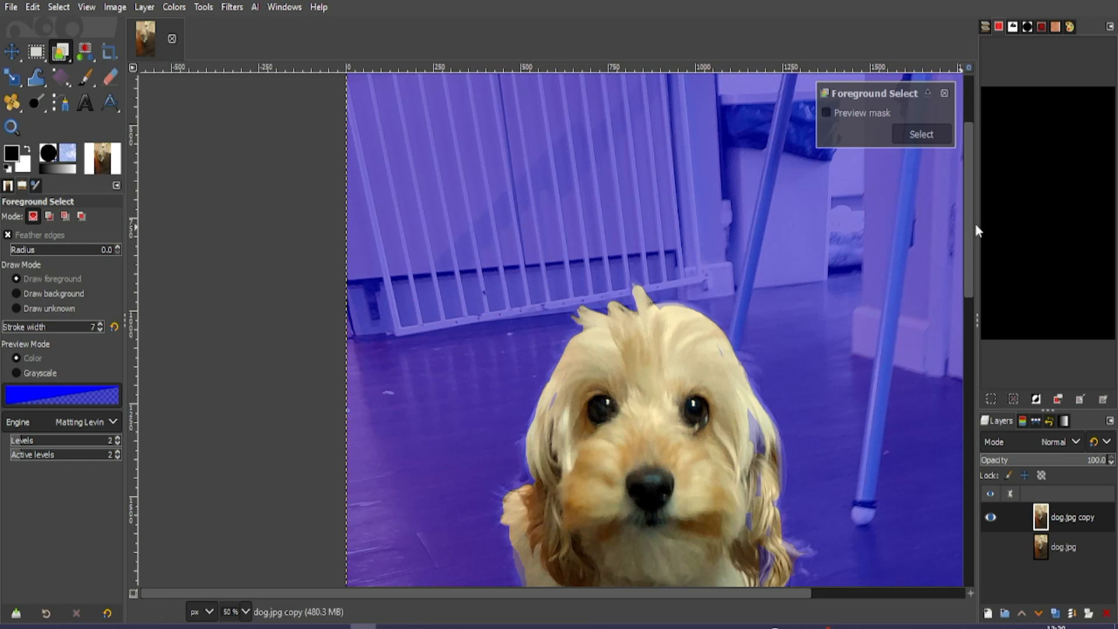
{"action": "left_click_drag", "start_coordinate": [970, 236], "coordinate": [970, 326]}
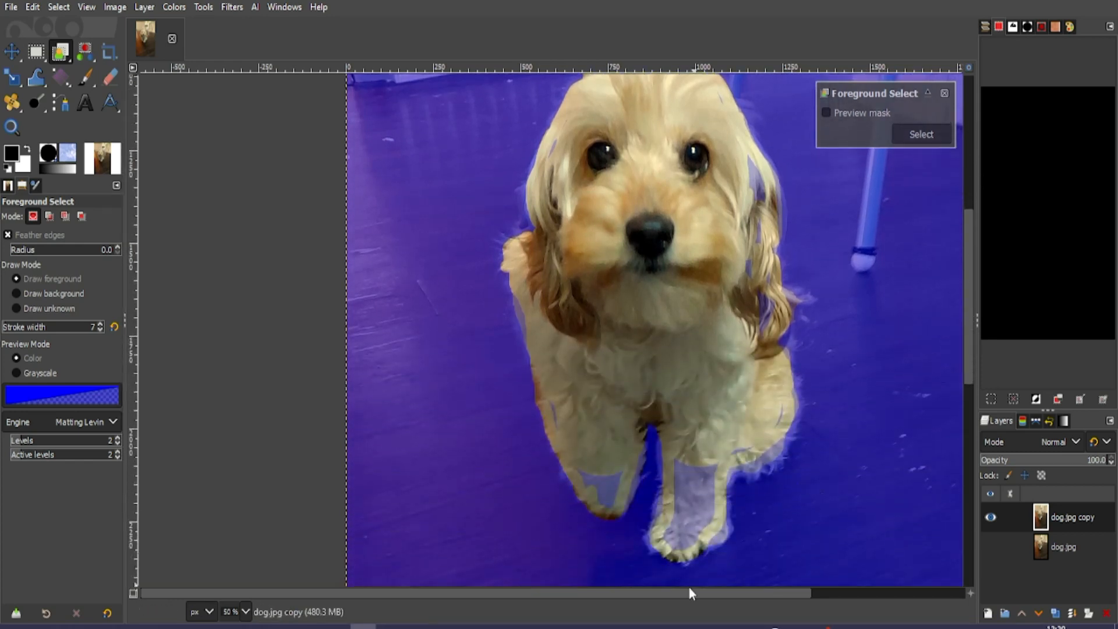
{"action": "left_click", "coordinate": [22, 252]}
{"action": "left_click", "coordinate": [12, 253]}
{"action": "left_click_drag", "start_coordinate": [12, 253], "coordinate": [4, 254]}
{"action": "left_click", "coordinate": [14, 329]}
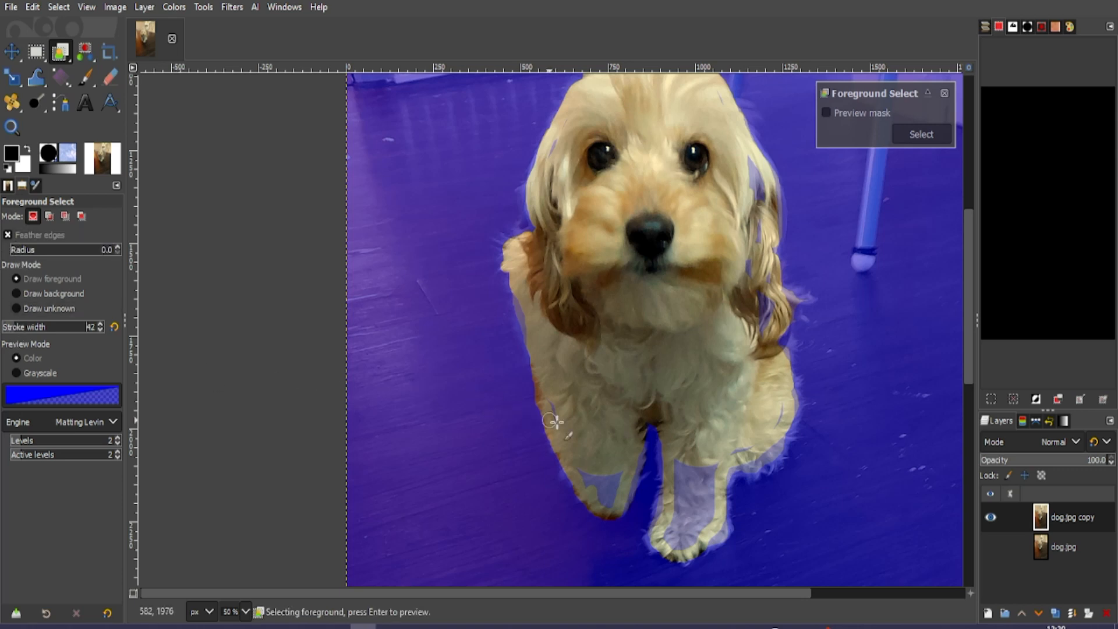
{"action": "mouse_move", "coordinate": [681, 461]}
{"action": "left_mouse_down"}
{"action": "mouse_move", "coordinate": [669, 544]}
{"action": "mouse_move", "coordinate": [699, 516]}
{"action": "mouse_move", "coordinate": [701, 456]}
{"action": "mouse_move", "coordinate": [700, 477]}
{"action": "mouse_move", "coordinate": [730, 452]}
{"action": "mouse_move", "coordinate": [765, 456]}
{"action": "mouse_move", "coordinate": [777, 415]}
{"action": "mouse_move", "coordinate": [753, 449]}
{"action": "mouse_move", "coordinate": [697, 473]}
{"action": "mouse_move", "coordinate": [686, 519]}
{"action": "mouse_move", "coordinate": [694, 478]}
{"action": "mouse_move", "coordinate": [690, 499]}
{"action": "mouse_move", "coordinate": [700, 499]}
{"action": "mouse_move", "coordinate": [676, 533]}
{"action": "mouse_move", "coordinate": [710, 500]}
{"action": "left_mouse_up"}
{"action": "mouse_move", "coordinate": [613, 472]}
{"action": "left_mouse_down"}
{"action": "mouse_move", "coordinate": [604, 504]}
{"action": "mouse_move", "coordinate": [577, 461]}
{"action": "mouse_move", "coordinate": [605, 496]}
{"action": "left_mouse_up"}
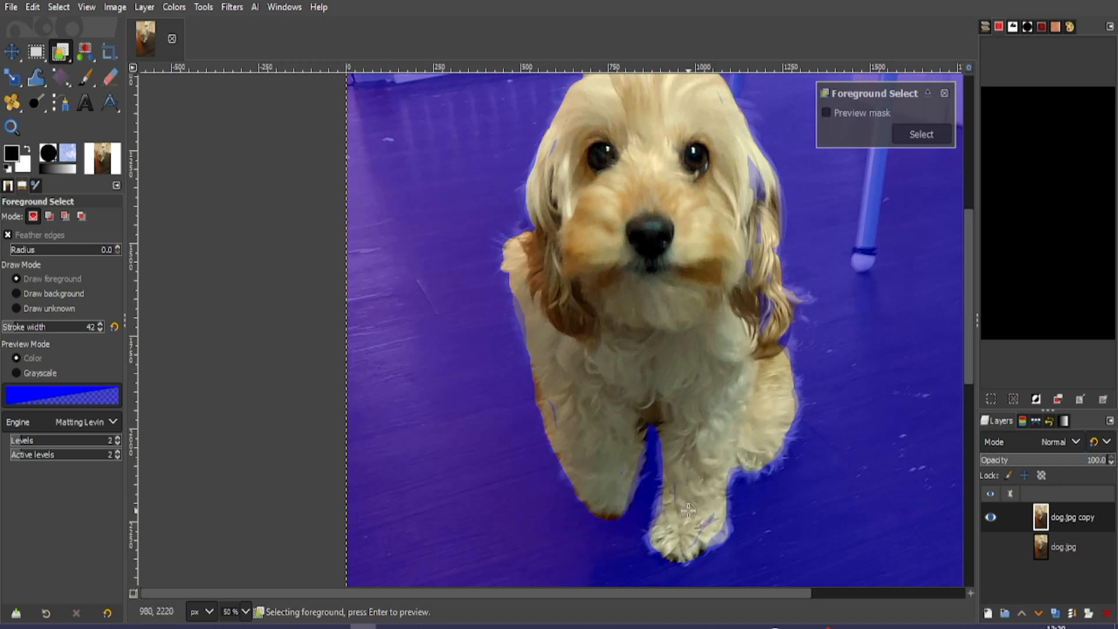
{"action": "mouse_move", "coordinate": [701, 506]}
{"action": "left_mouse_down"}
{"action": "mouse_move", "coordinate": [699, 535]}
{"action": "mouse_move", "coordinate": [711, 529]}
{"action": "mouse_move", "coordinate": [700, 519]}
{"action": "mouse_move", "coordinate": [696, 534]}
{"action": "mouse_move", "coordinate": [705, 538]}
{"action": "mouse_move", "coordinate": [716, 534]}
{"action": "mouse_move", "coordinate": [706, 489]}
{"action": "left_mouse_up"}
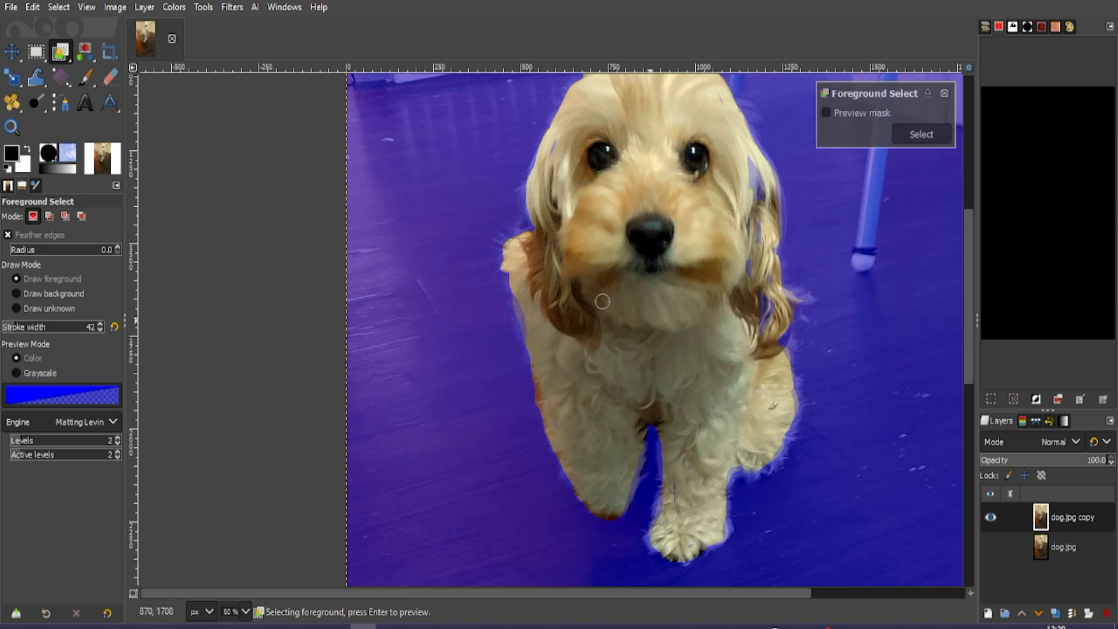
{"action": "left_click_drag", "start_coordinate": [749, 164], "coordinate": [760, 198]}
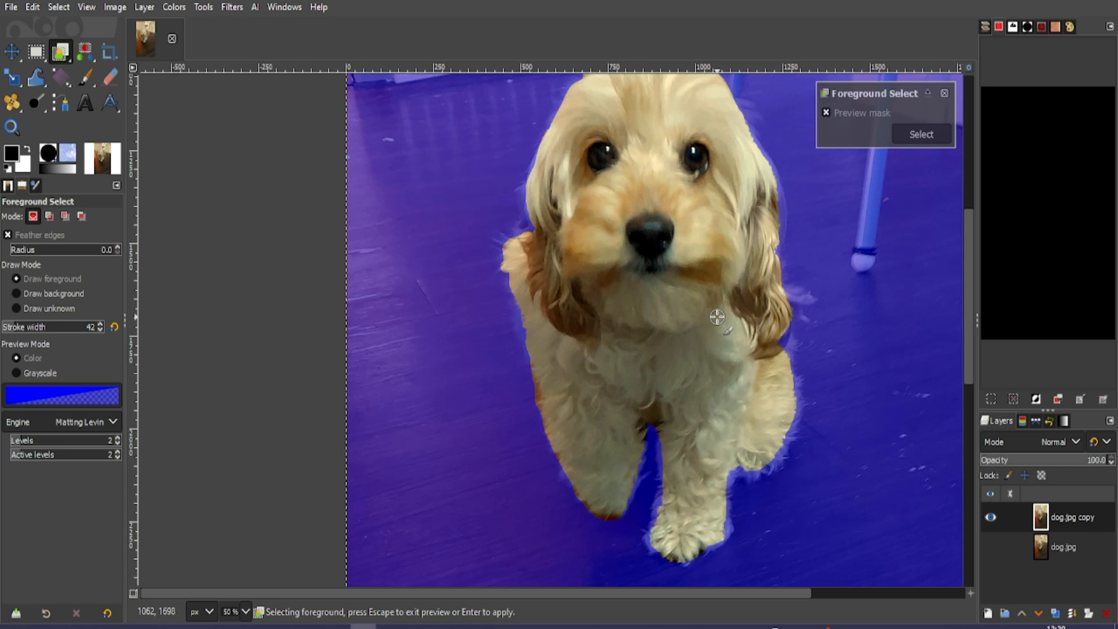
Convert the previewed foreground mask into a selection and invert it to cover the background
{"action": "left_click", "coordinate": [925, 135]}
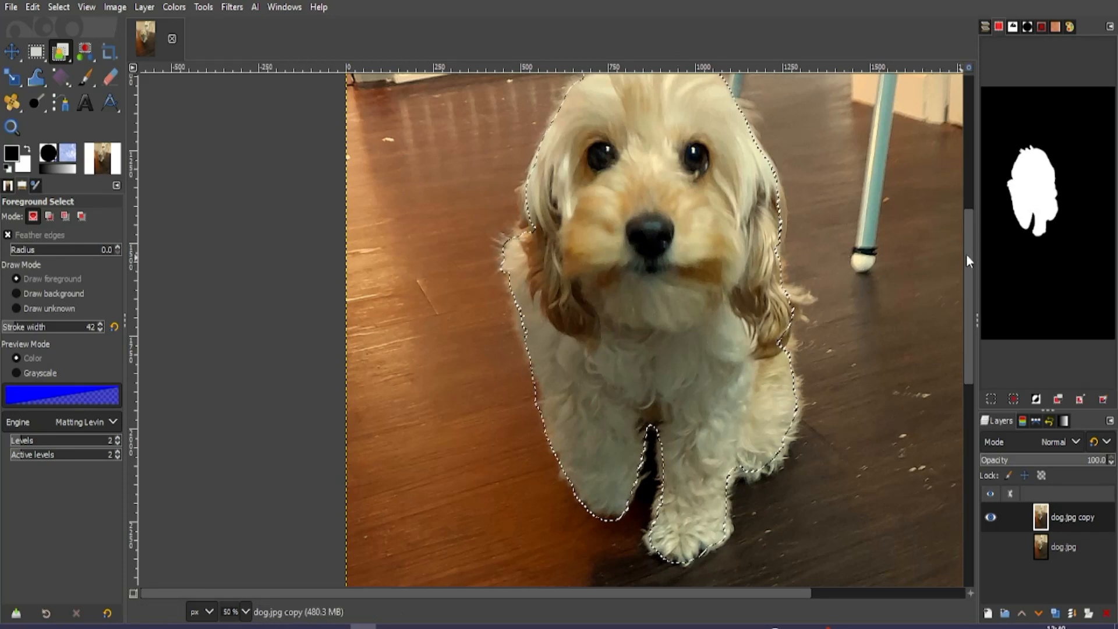
{"action": "left_click_drag", "start_coordinate": [969, 253], "coordinate": [973, 202]}
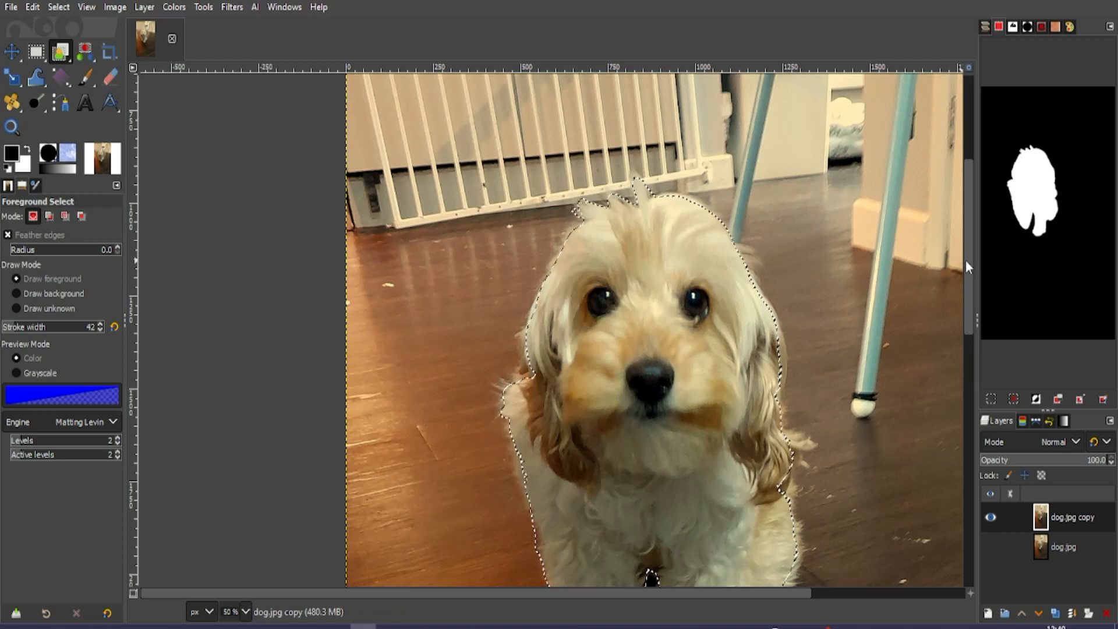
{"action": "key", "text": "ctrl+i"}
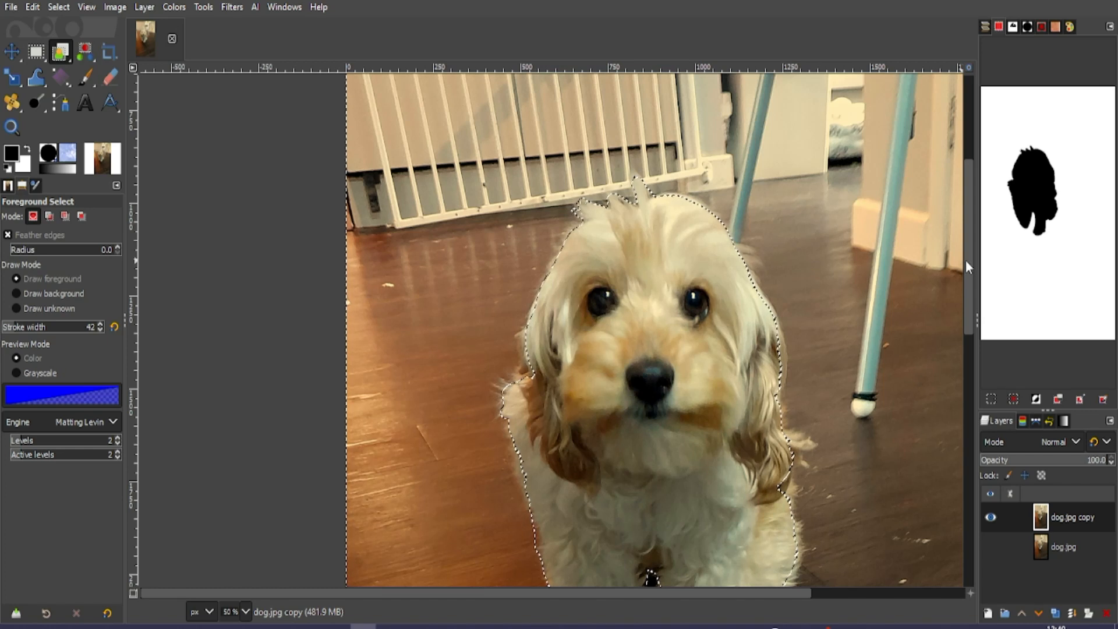
Delete the selected background from the dog.jpg copy layer and look over the cut-out dog
{"action": "left_click", "coordinate": [1013, 28]}
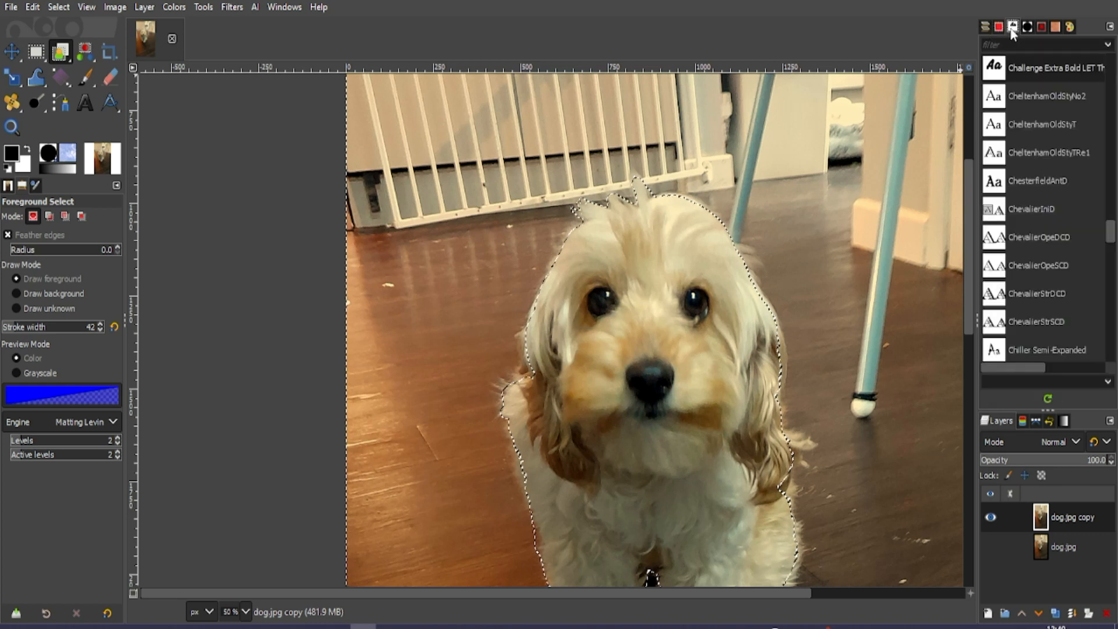
{"action": "left_click", "coordinate": [999, 27]}
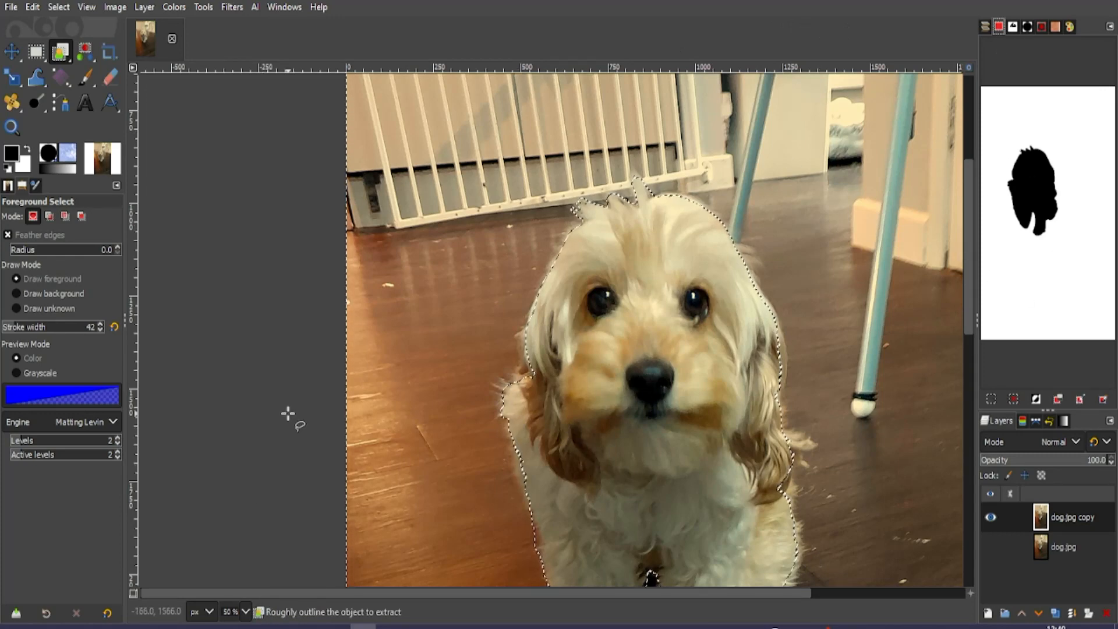
{"action": "key", "text": "Delete"}
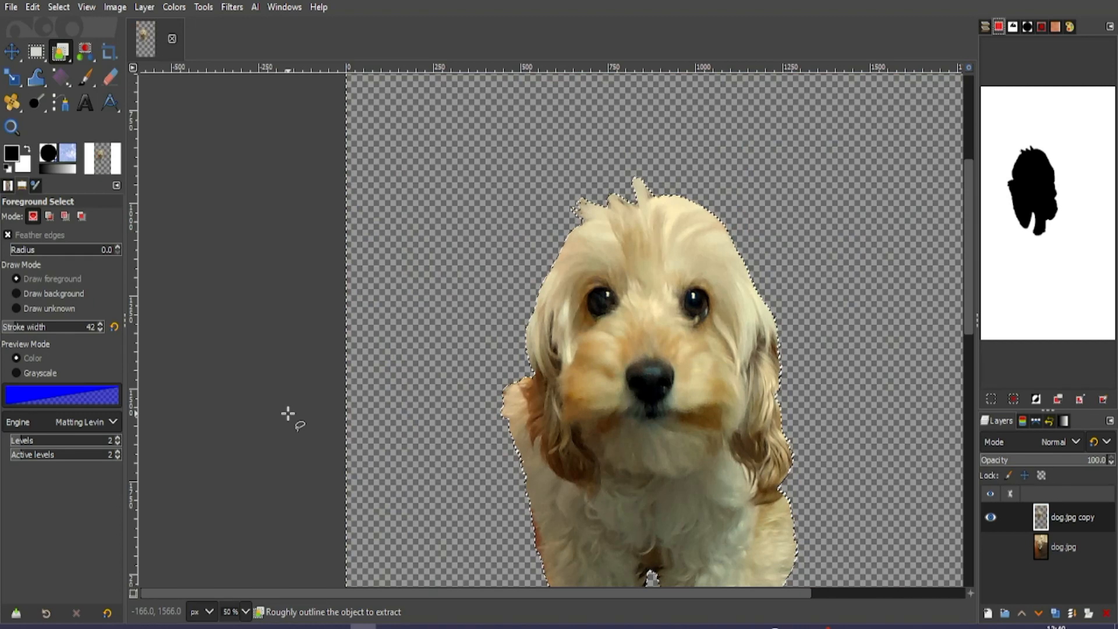
{"action": "scroll", "coordinate": [606, 299], "scroll_direction": "down", "scroll_amount": 4}
{"action": "scroll", "coordinate": [606, 299], "scroll_direction": "up", "scroll_amount": 2}
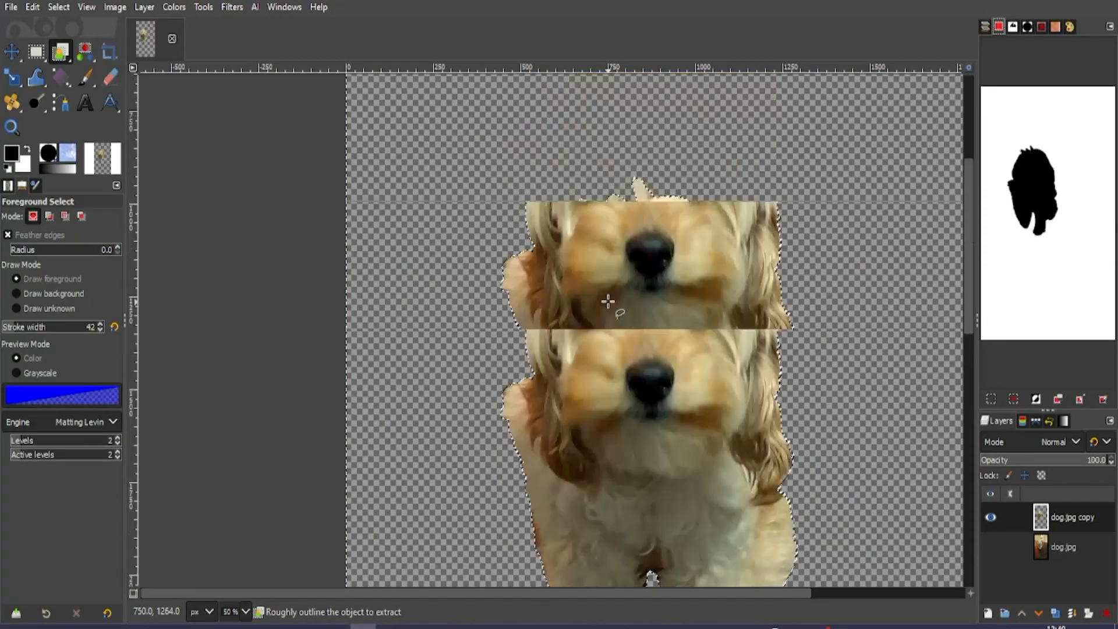
{"action": "scroll", "coordinate": [781, 219], "scroll_direction": "up", "scroll_amount": 4}
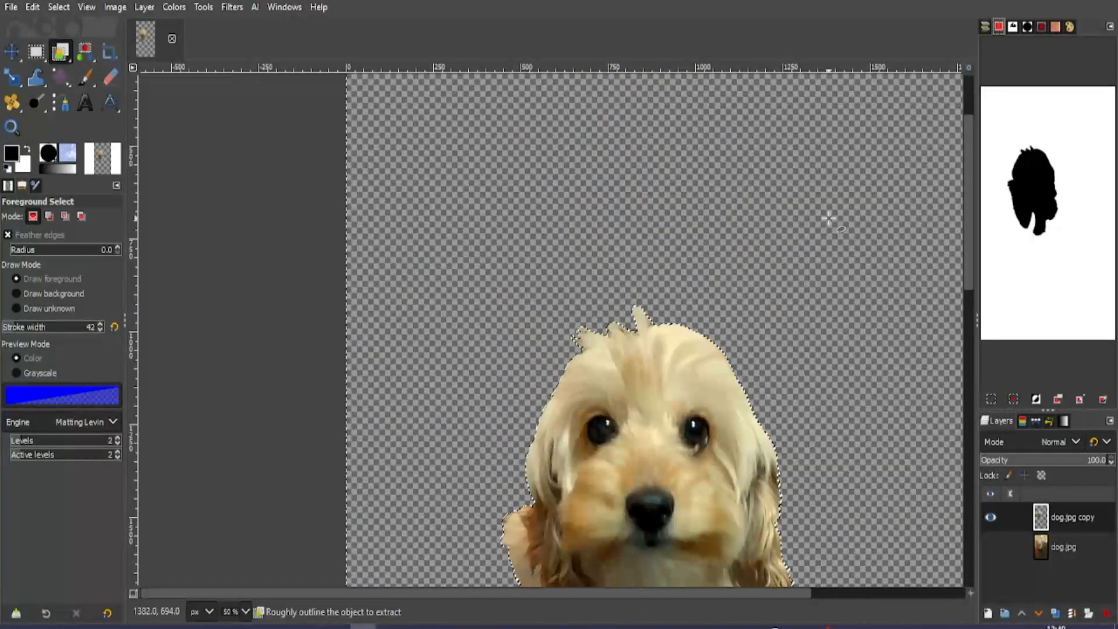
{"action": "scroll", "coordinate": [829, 217], "scroll_direction": "down", "scroll_amount": 2}
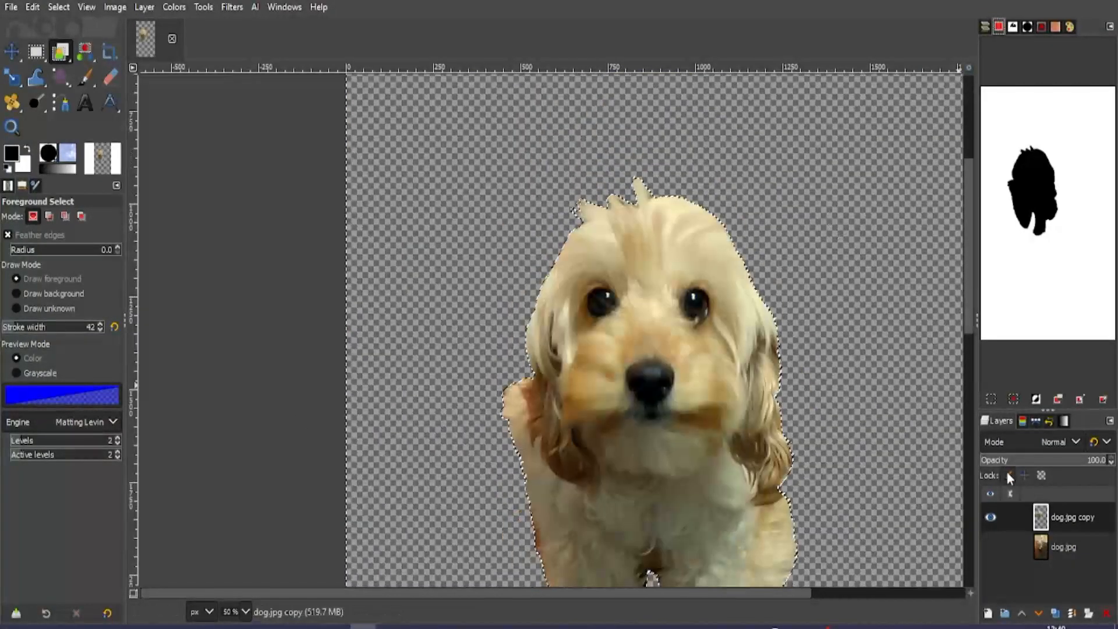
Clear the selection around the cut-out dog on the dog.jpg copy layer
{"action": "left_click", "coordinate": [988, 546]}
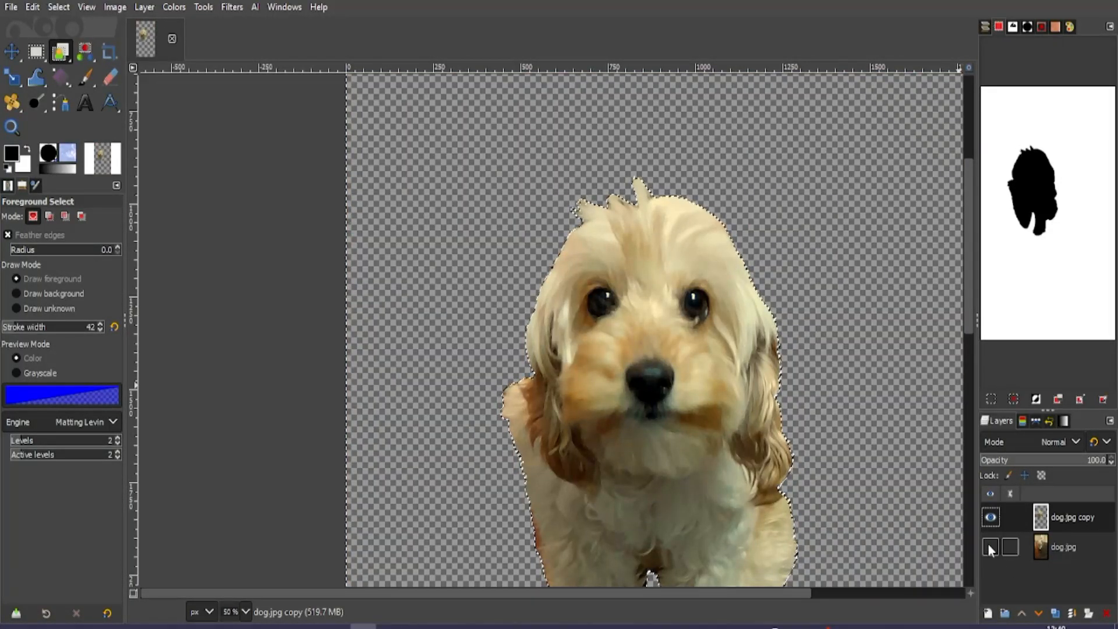
{"action": "key", "text": "shift+ctrl+j"}
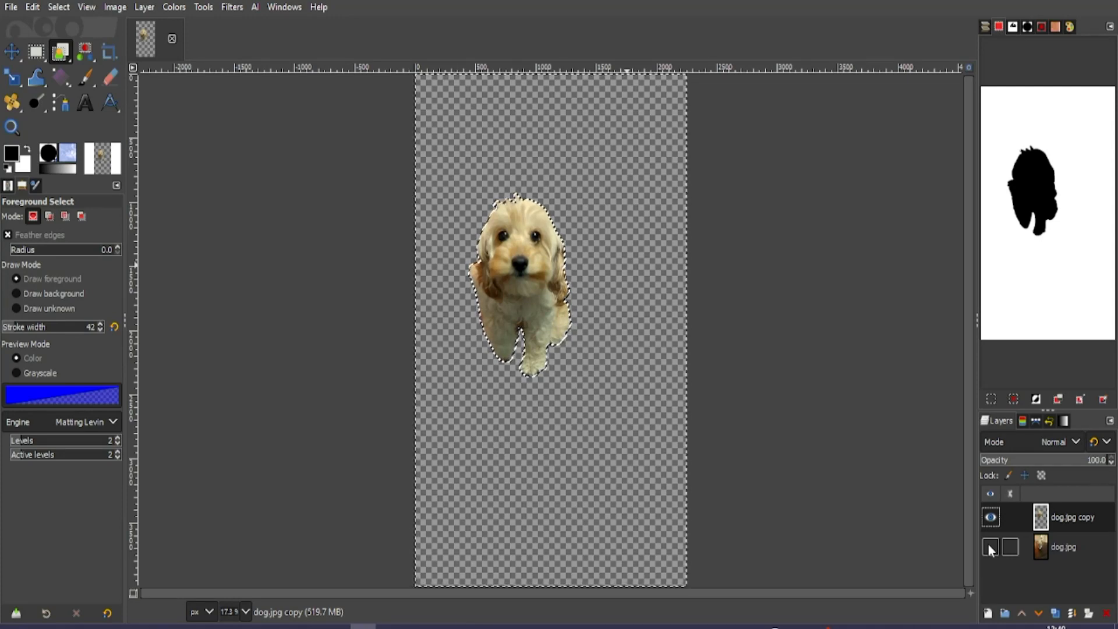
{"action": "key", "text": "shift+ctrl+a"}
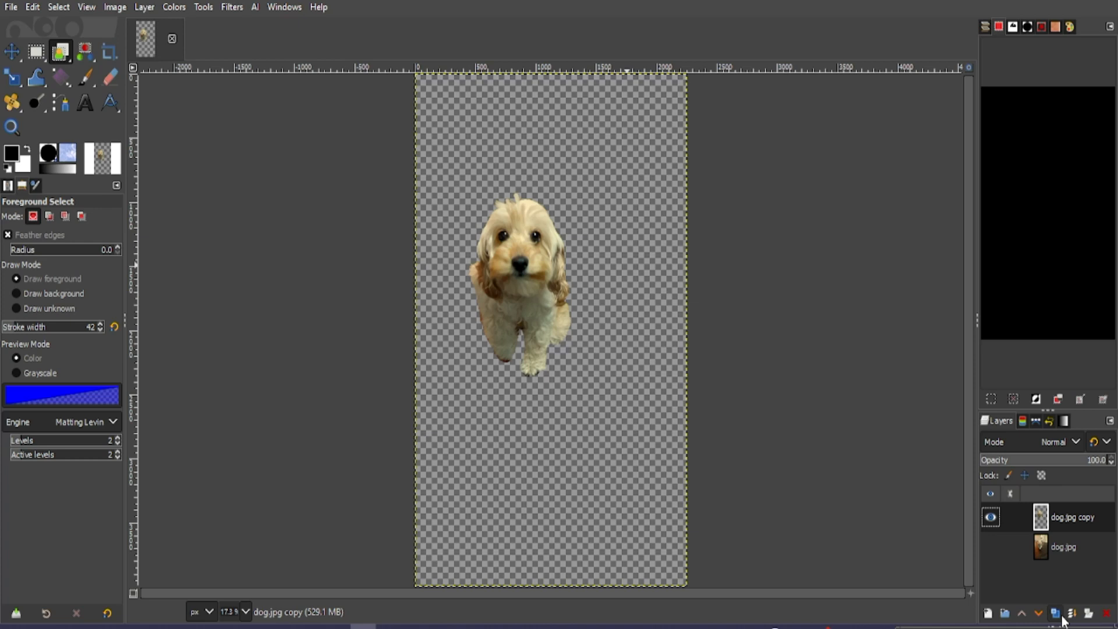
Create a transparent 2250 × 4000 px layer named Background with a yellow color tag, and hide the dog.jpg copy layer
{"action": "left_click", "coordinate": [988, 612]}
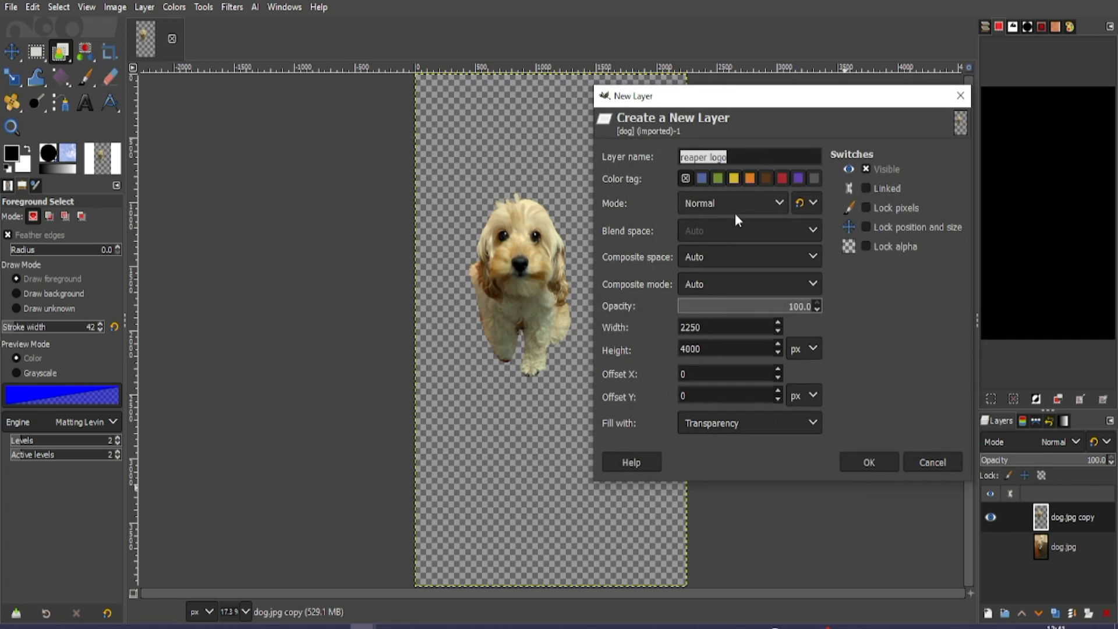
{"action": "type", "text": "Background"}
{"action": "left_click", "coordinate": [735, 176]}
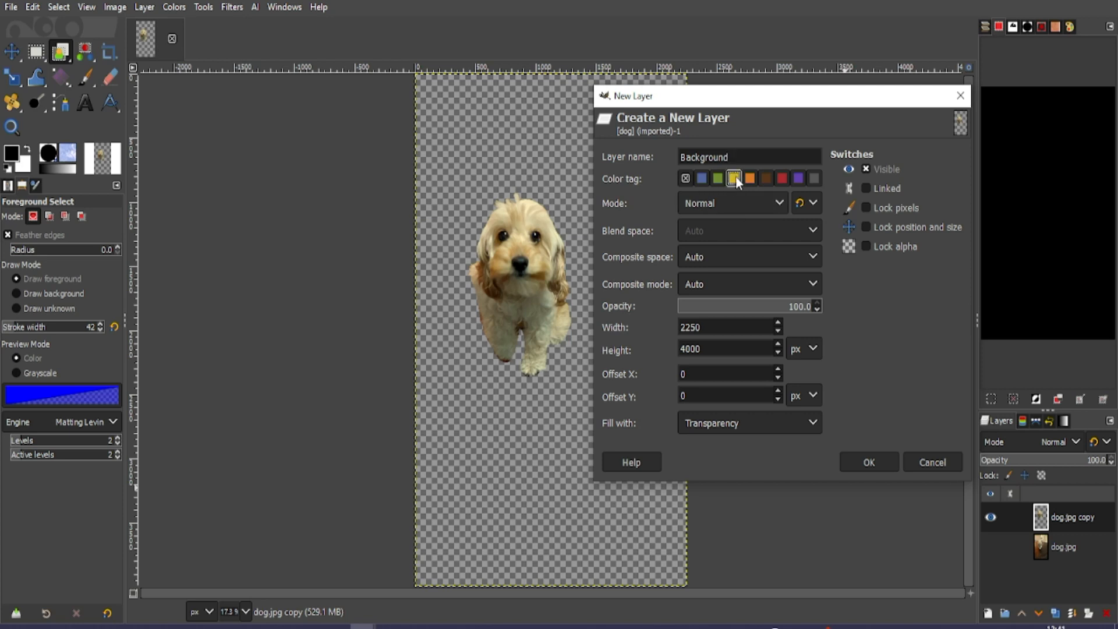
{"action": "left_click", "coordinate": [873, 463]}
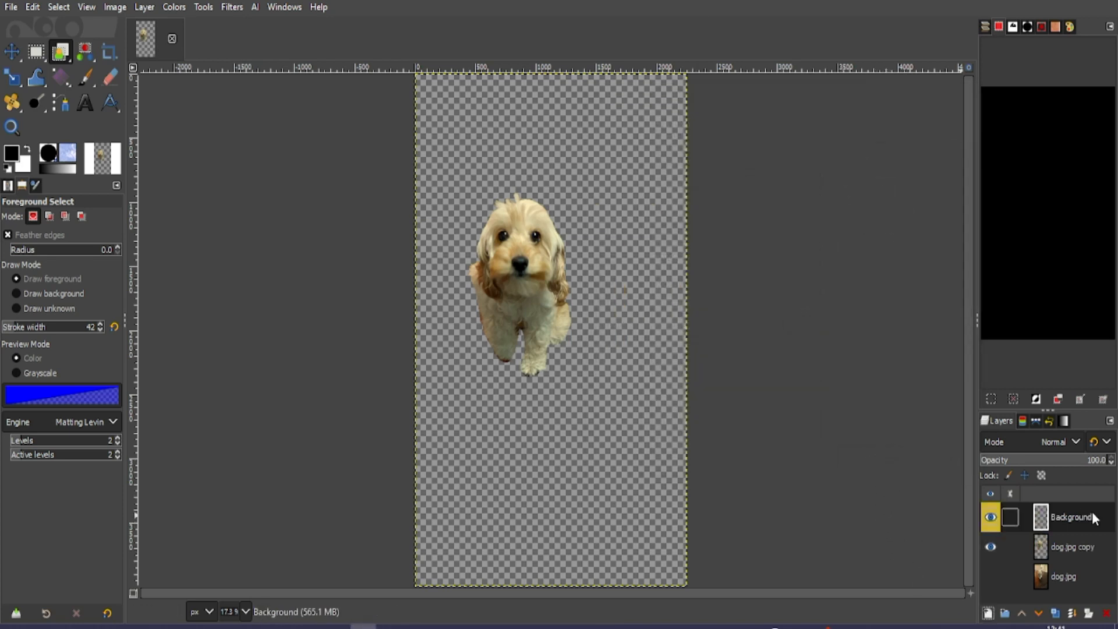
{"action": "left_click", "coordinate": [989, 547]}
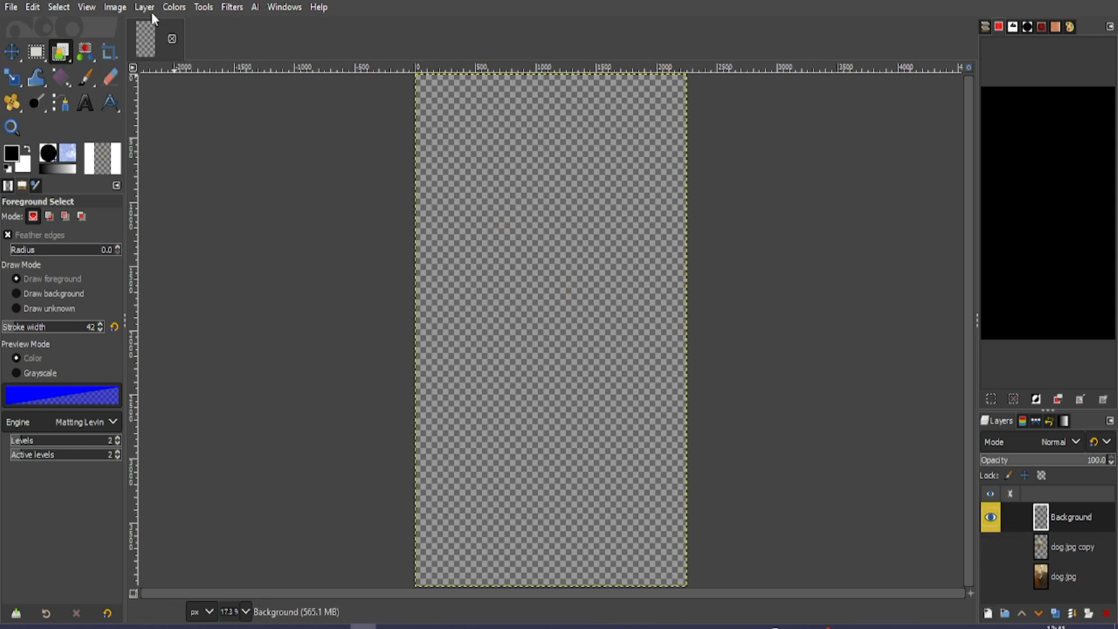
{"action": "left_click", "coordinate": [230, 8]}
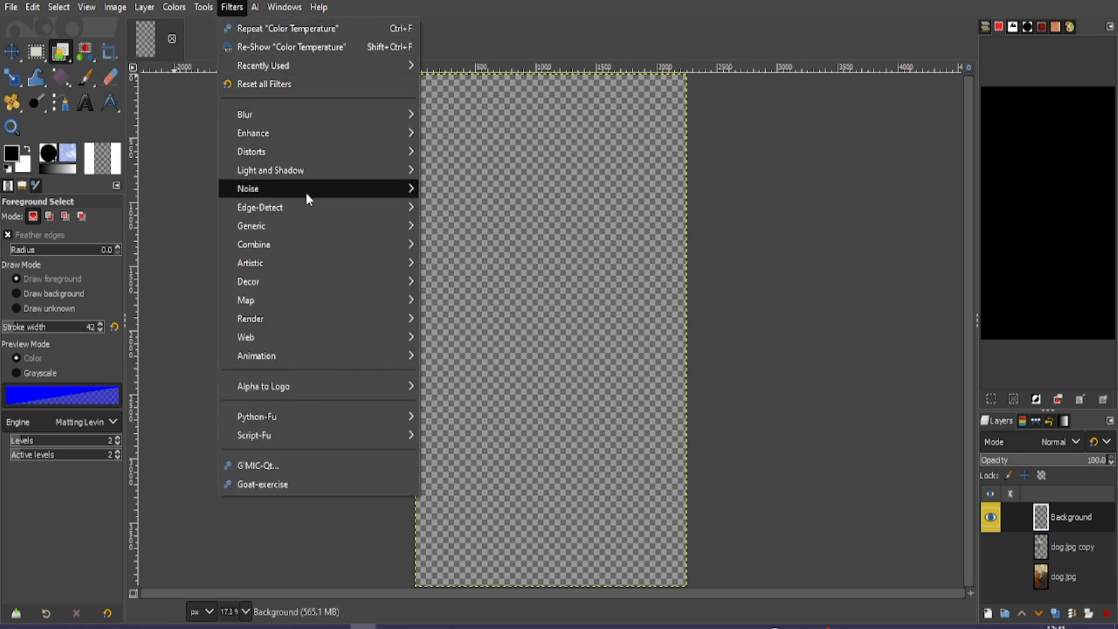
{"action": "mouse_move", "coordinate": [306, 199]}
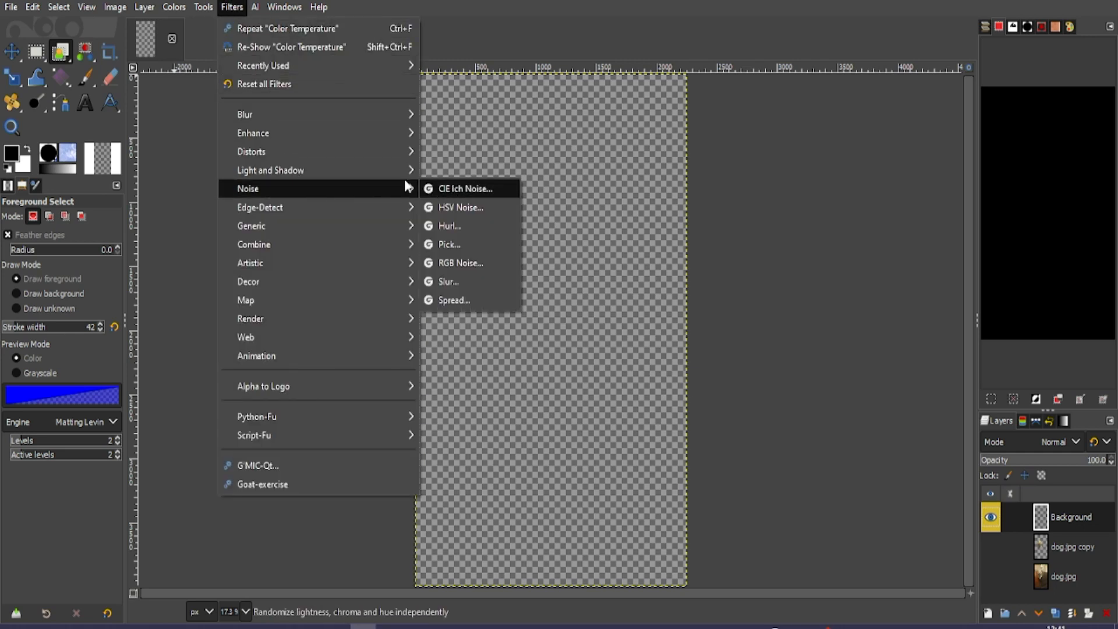
{"action": "mouse_move", "coordinate": [144, 11]}
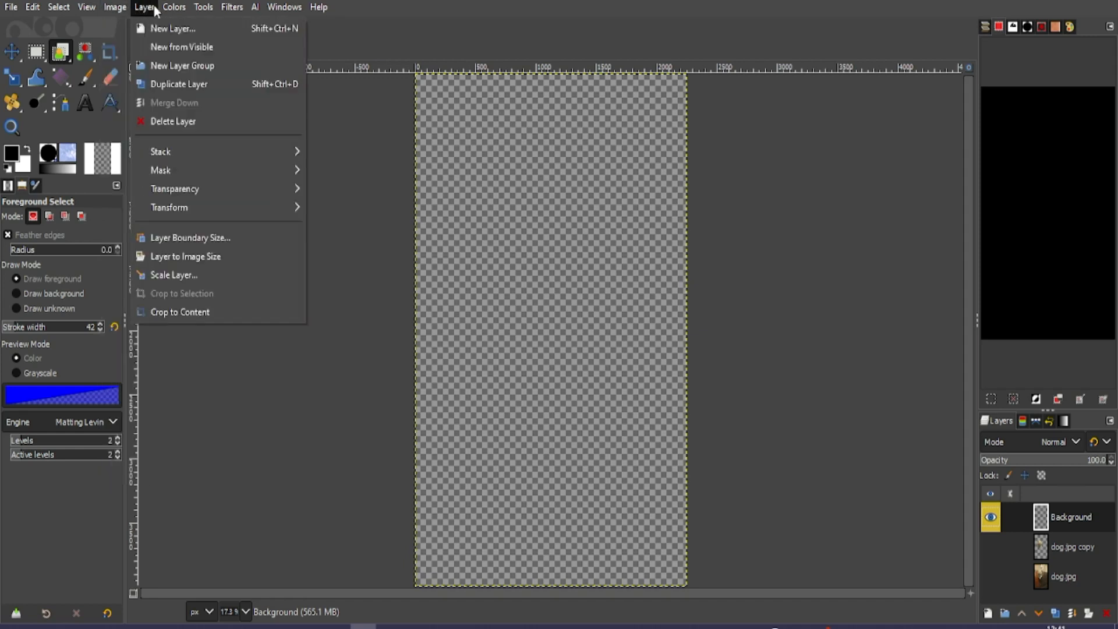
{"action": "mouse_move", "coordinate": [177, 8]}
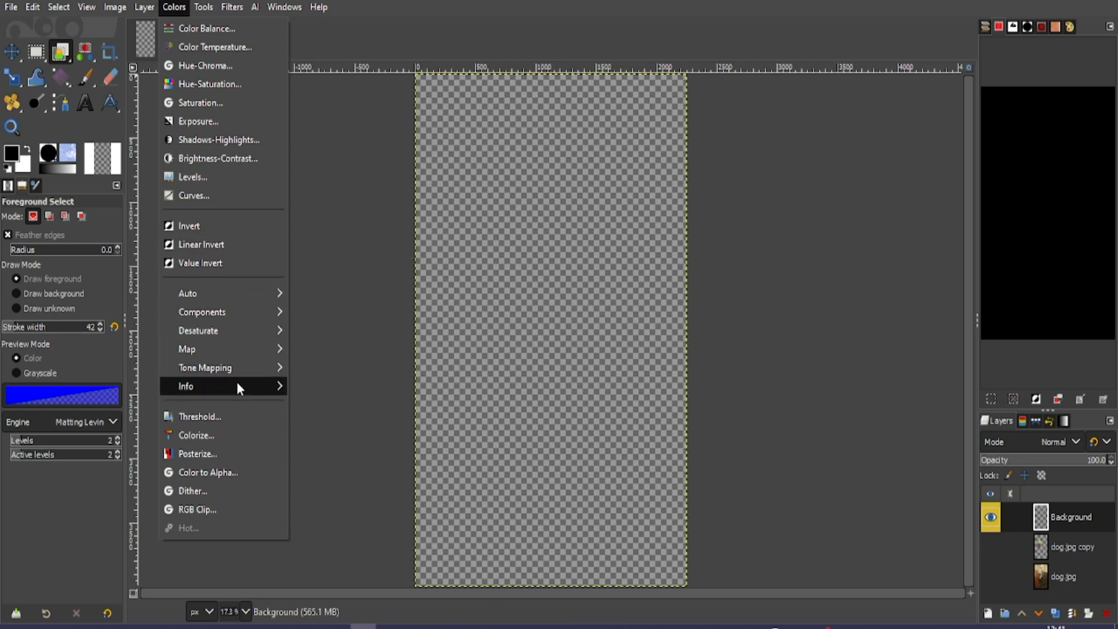
{"action": "mouse_move", "coordinate": [237, 385]}
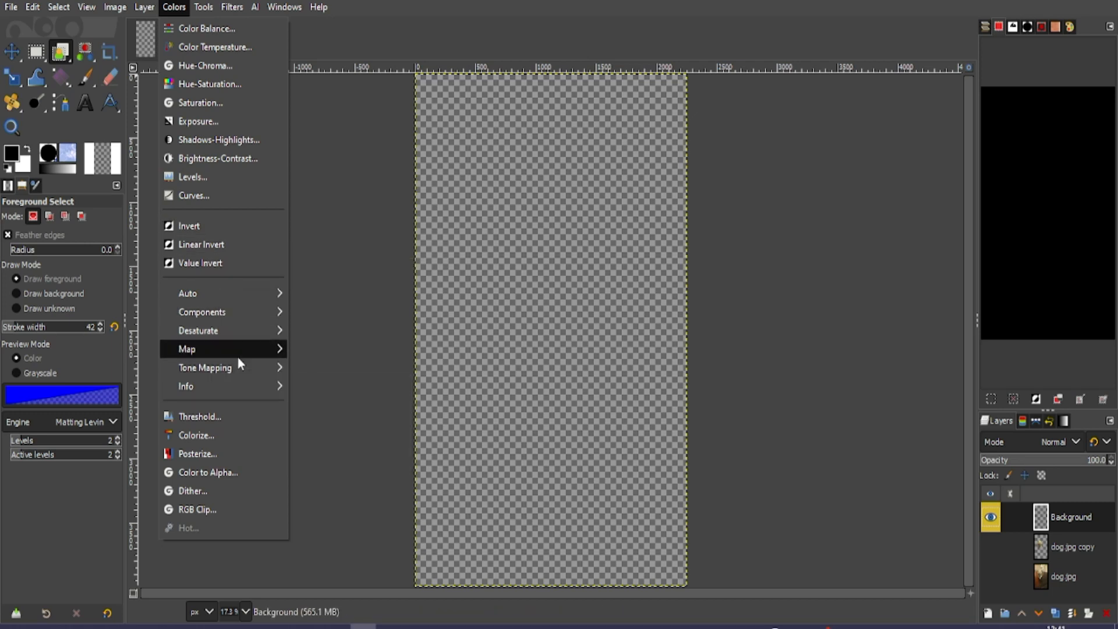
{"action": "mouse_move", "coordinate": [238, 357]}
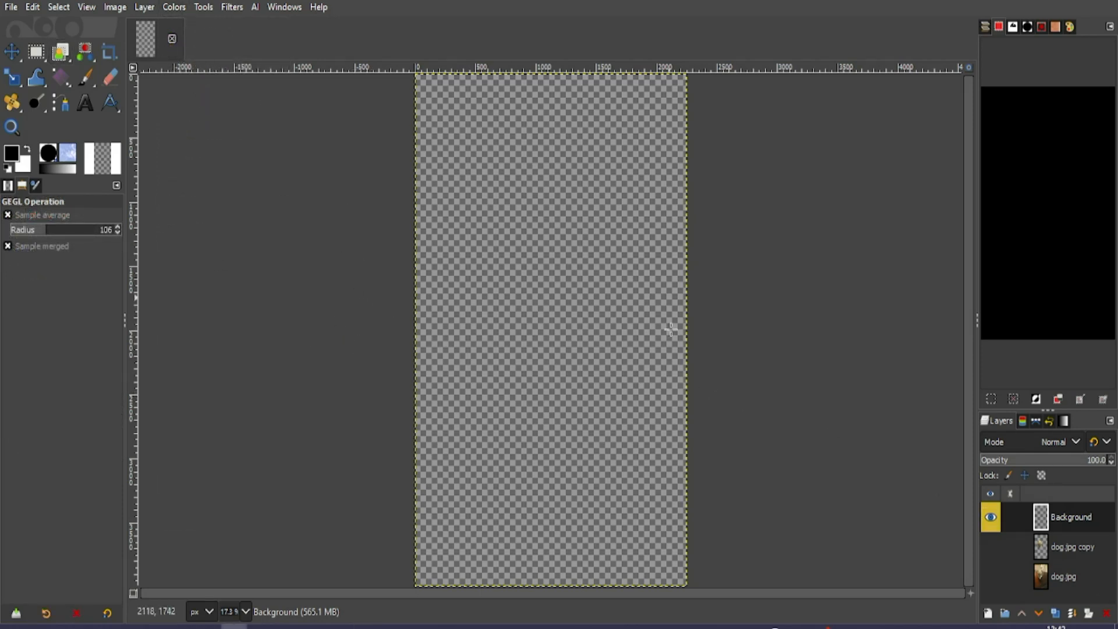
Find the Plasma filter by searching the commands for "plasma" and open it on the Background layer
{"action": "left_click", "coordinate": [325, 10]}
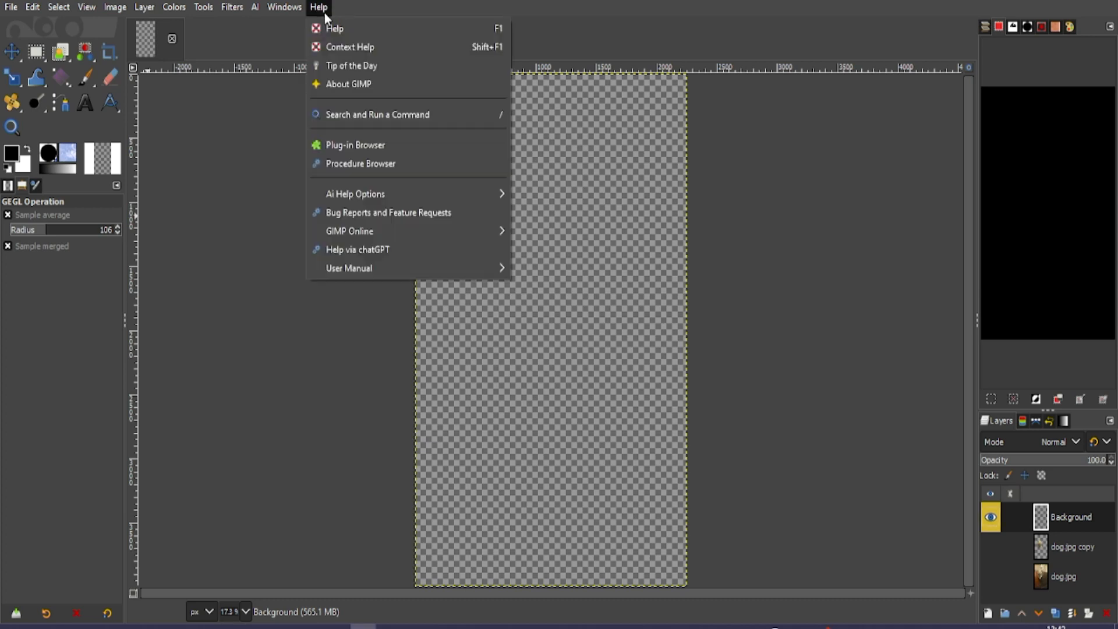
{"action": "left_click", "coordinate": [363, 116]}
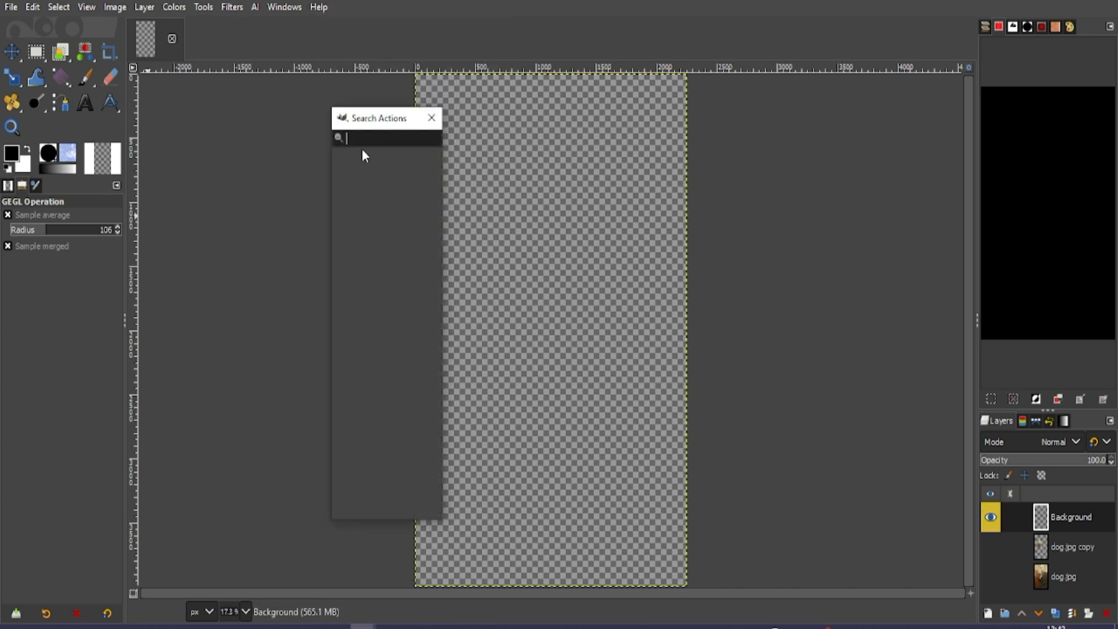
{"action": "type", "text": "plasma"}
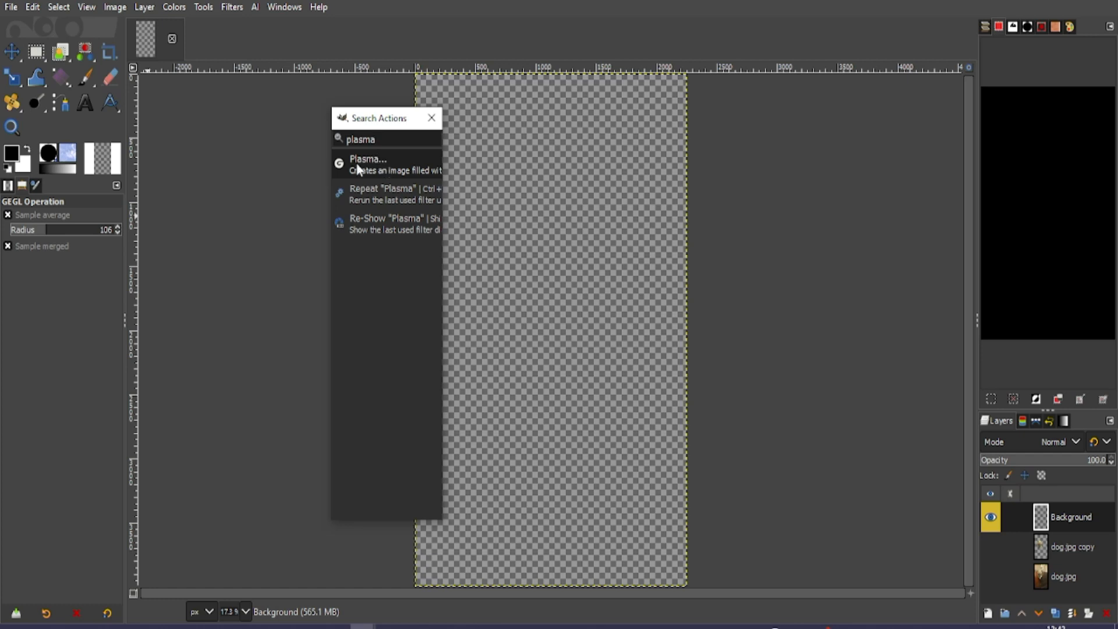
{"action": "left_click", "coordinate": [356, 163]}
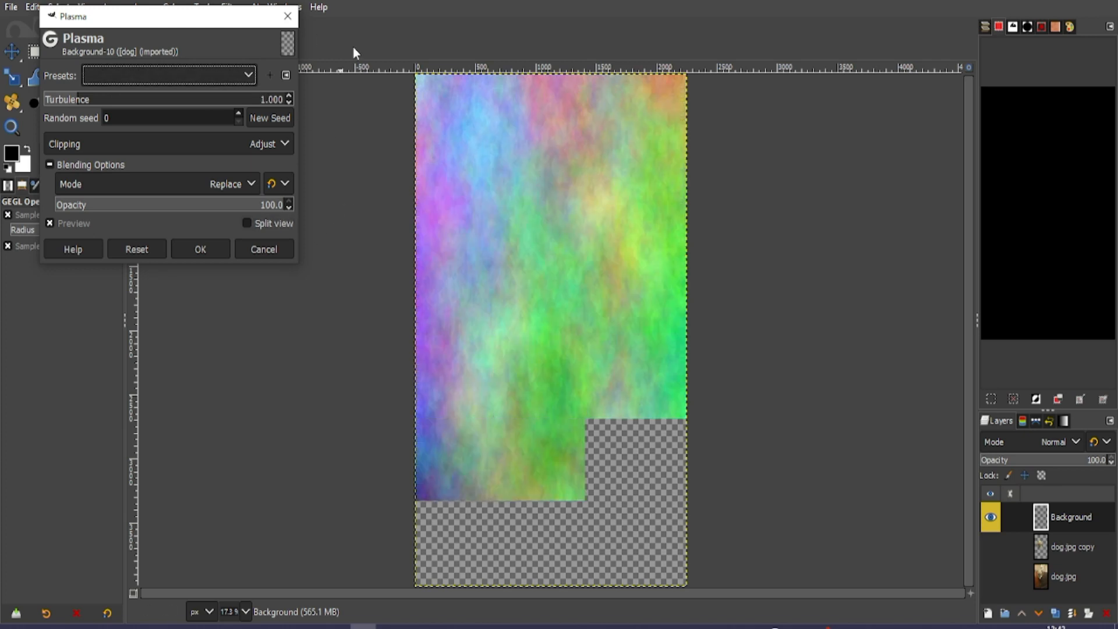
Generate a new random plasma seed, set the turbulence to 3.642 and apply the filter to the Background layer
{"action": "left_click", "coordinate": [277, 118]}
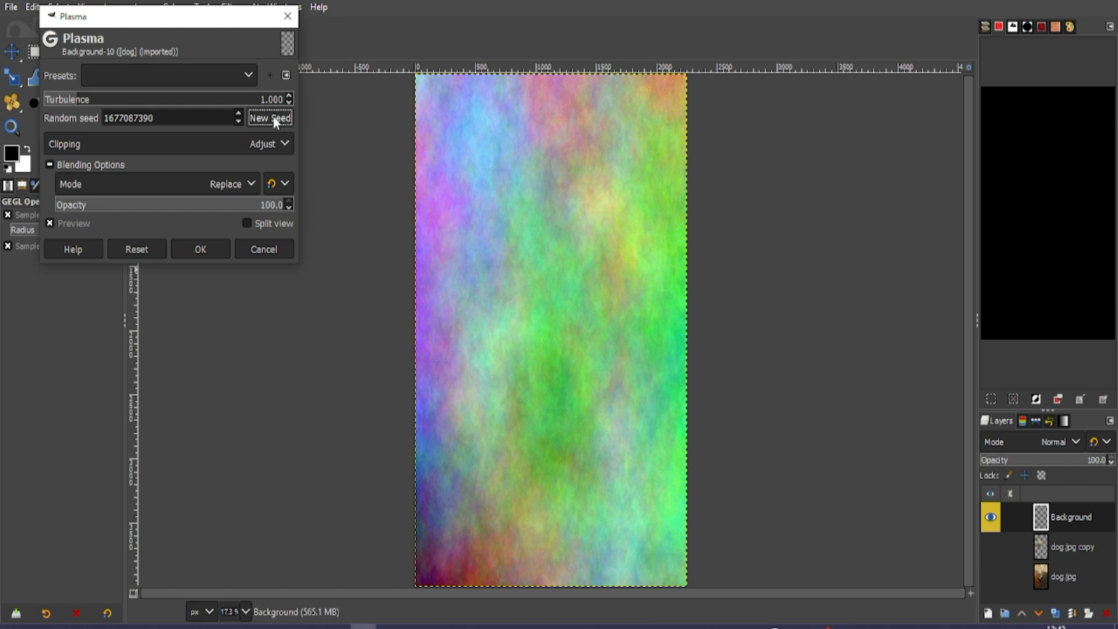
{"action": "left_click", "coordinate": [276, 119]}
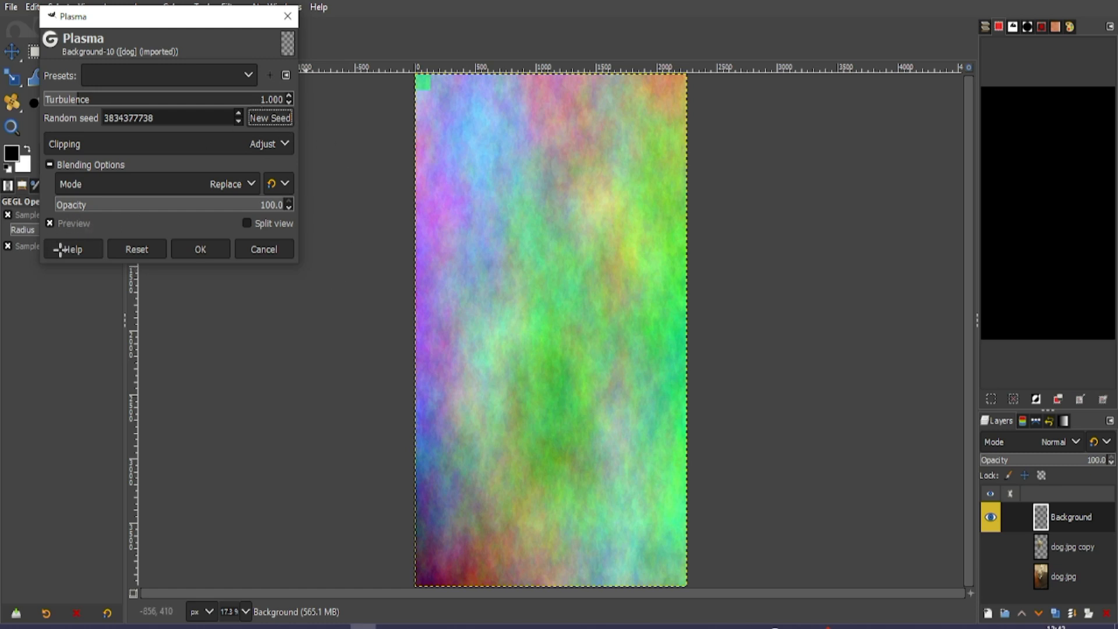
{"action": "left_click_drag", "start_coordinate": [113, 104], "coordinate": [94, 103]}
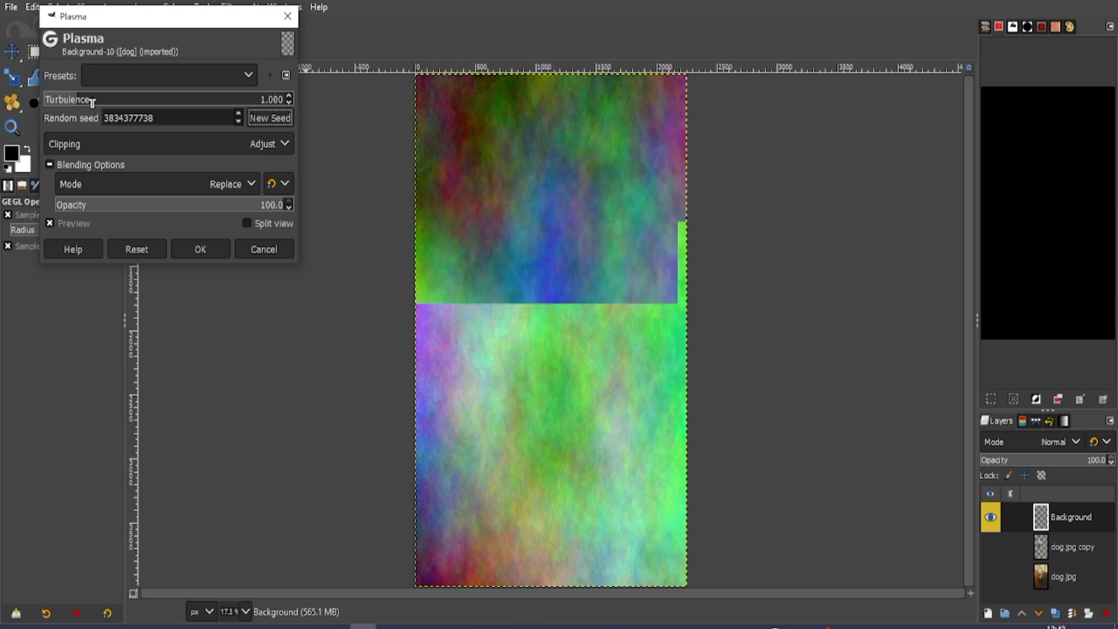
{"action": "left_click", "coordinate": [168, 103]}
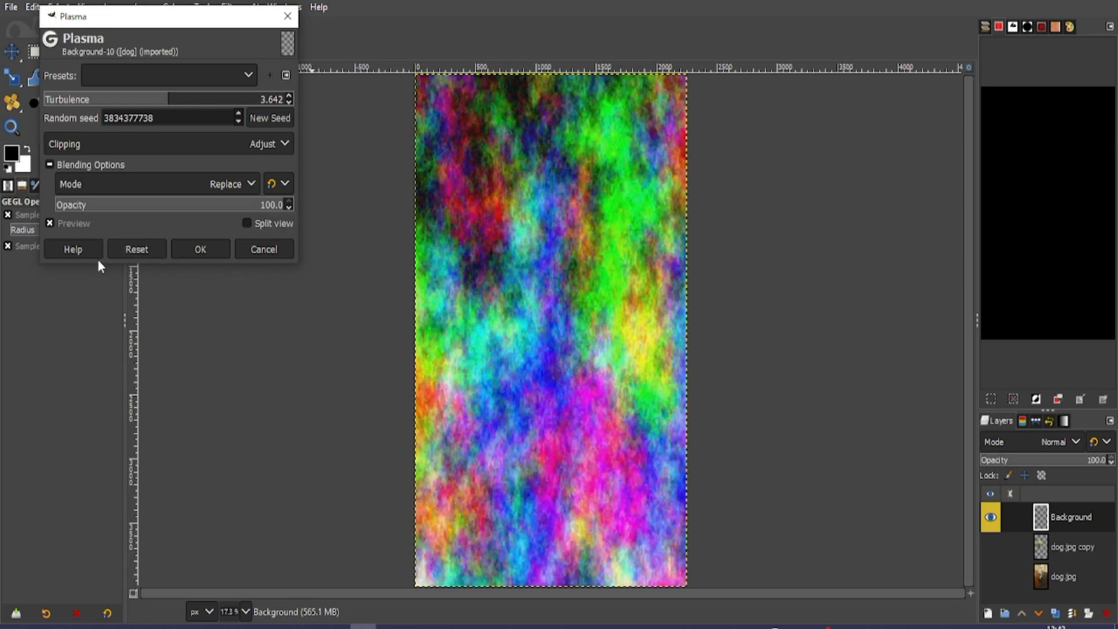
{"action": "left_click", "coordinate": [200, 250]}
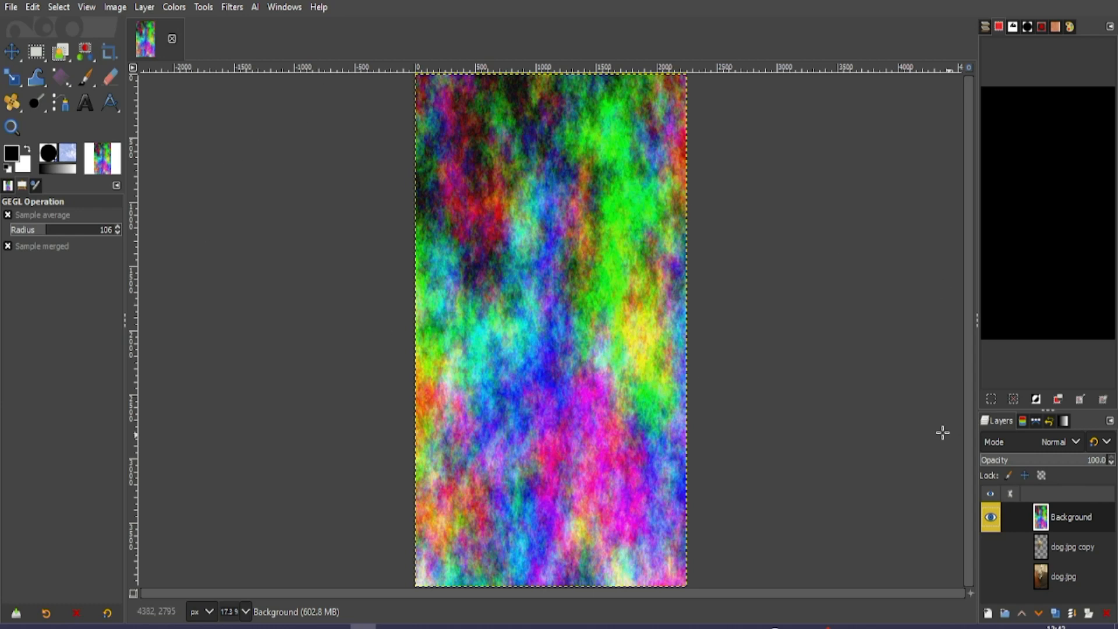
Move the Background layer beneath the dog.jpg copy layer and show the cut-out dog again
{"action": "left_click", "coordinate": [1083, 551]}
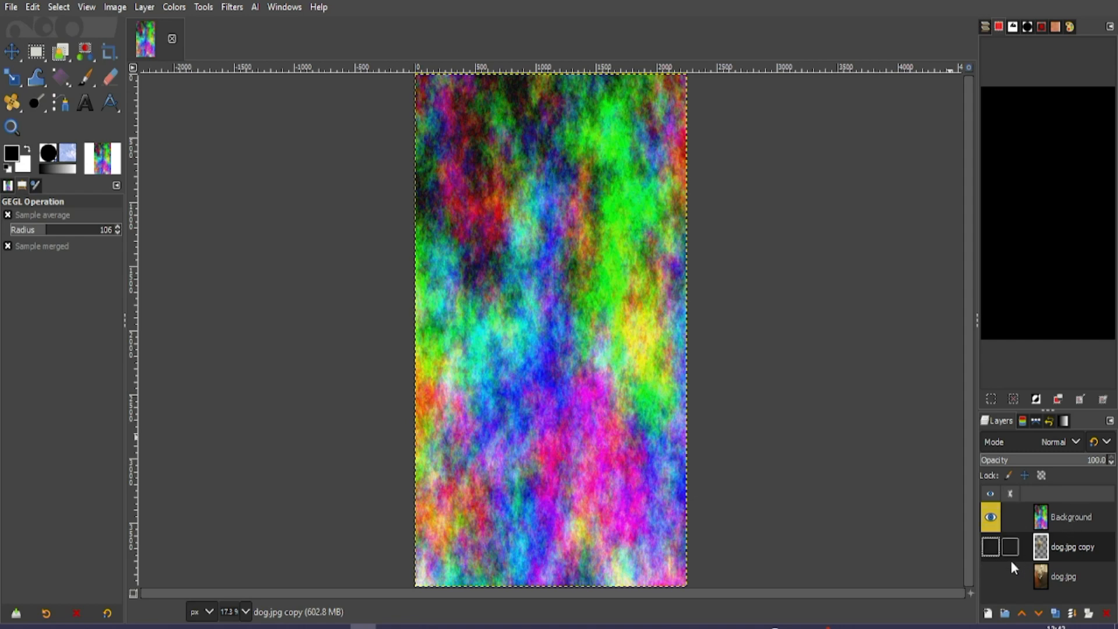
{"action": "left_click_drag", "start_coordinate": [1070, 511], "coordinate": [1077, 574]}
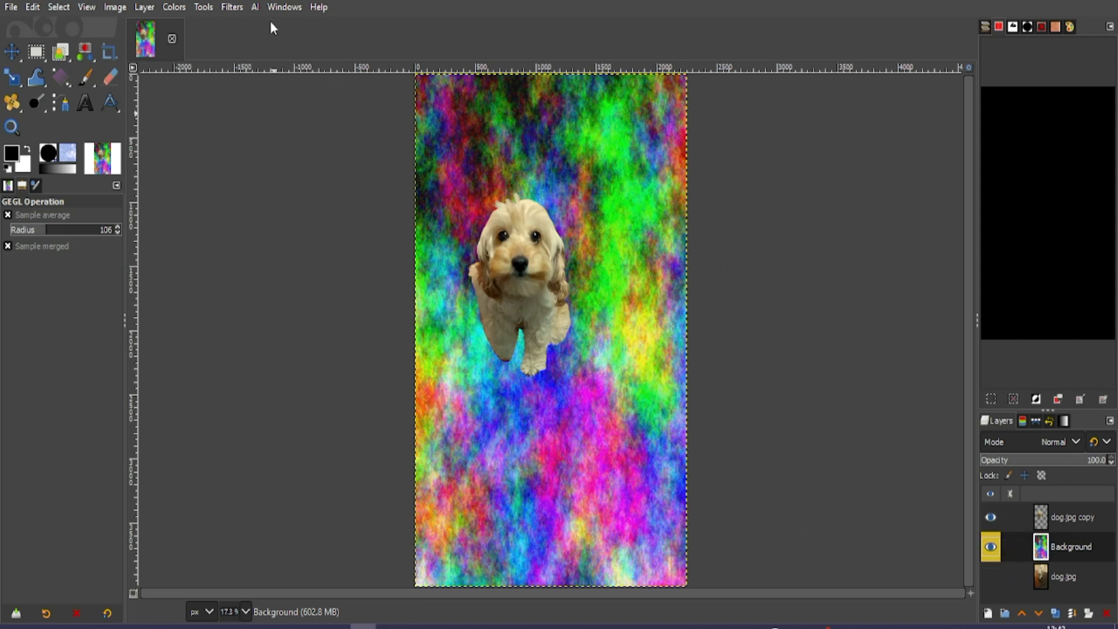
Warp the plasma on the Background layer downward below the dog with Warp Transform, moving pixels at a size of 213.29
{"action": "left_click", "coordinate": [203, 8]}
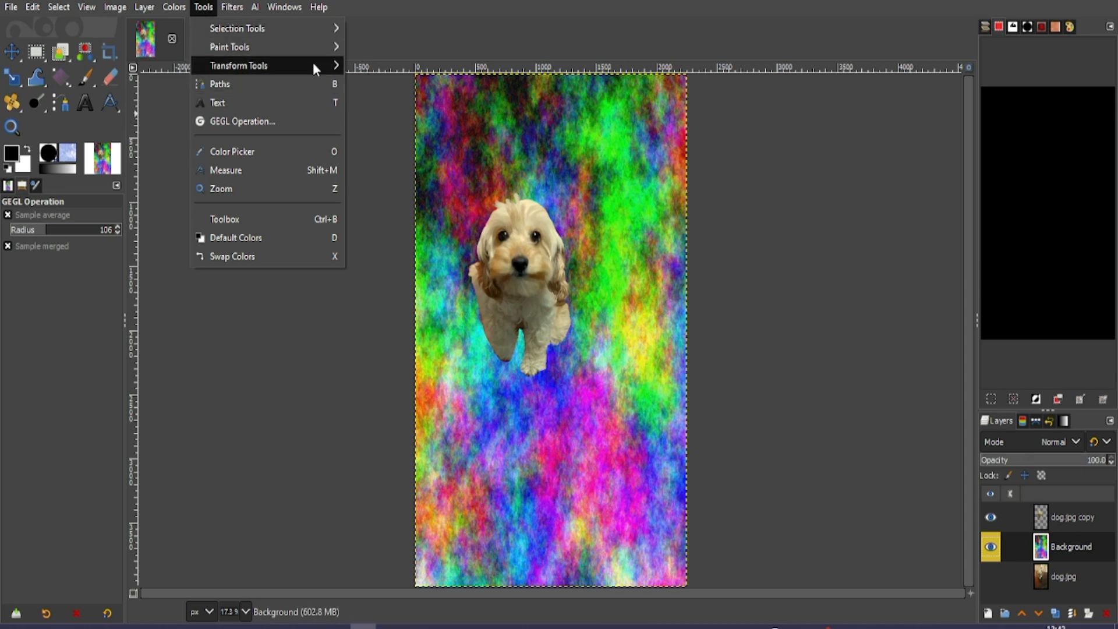
{"action": "mouse_move", "coordinate": [324, 69]}
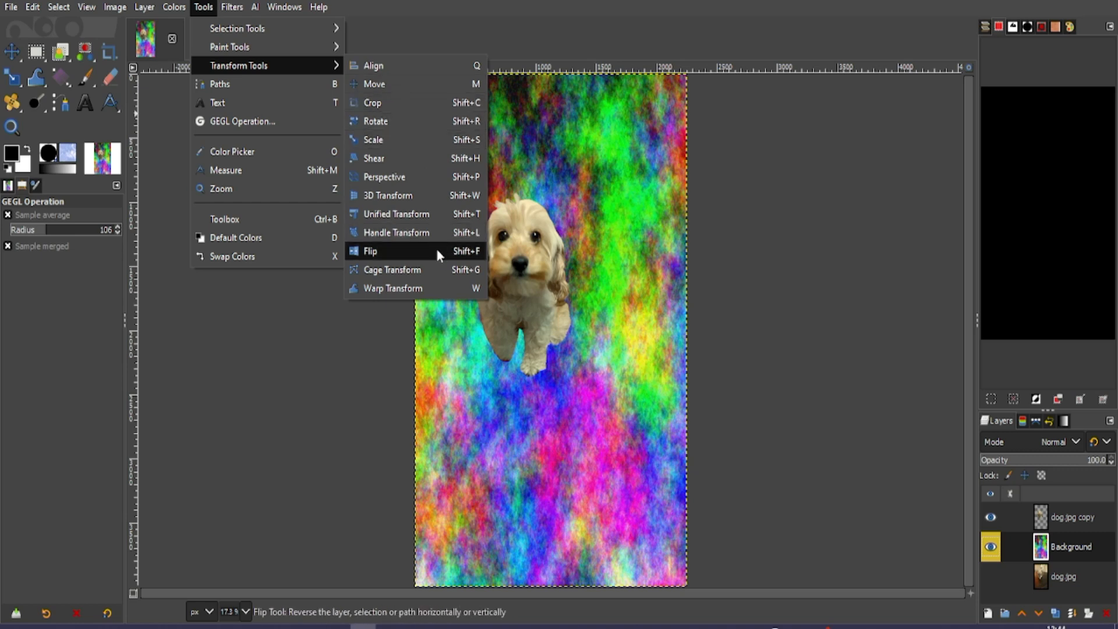
{"action": "left_click", "coordinate": [406, 288]}
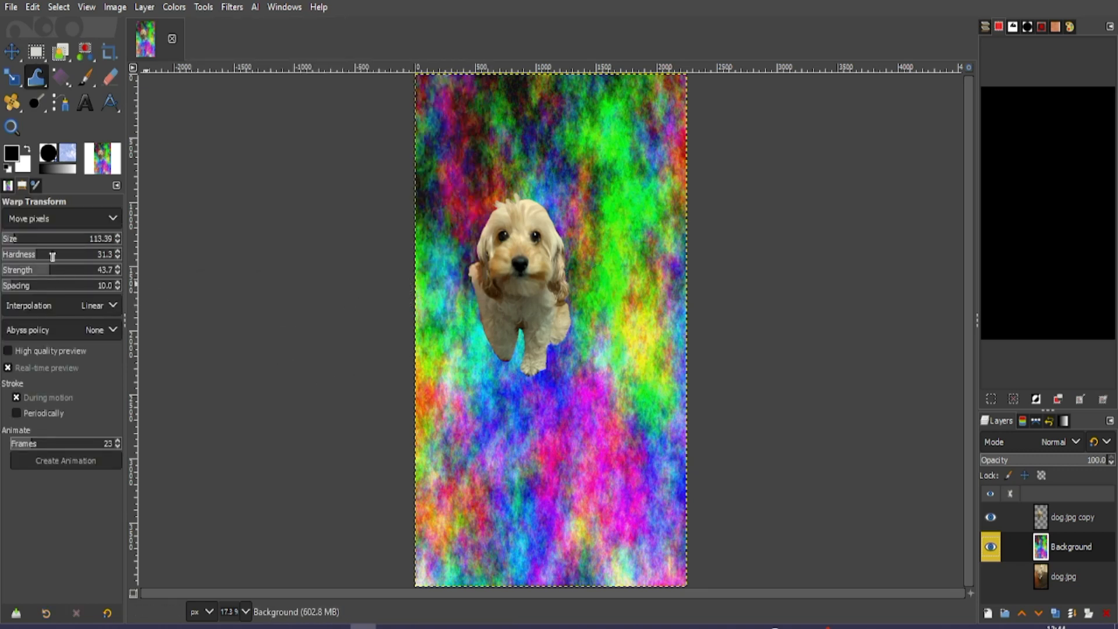
{"action": "left_click", "coordinate": [25, 240]}
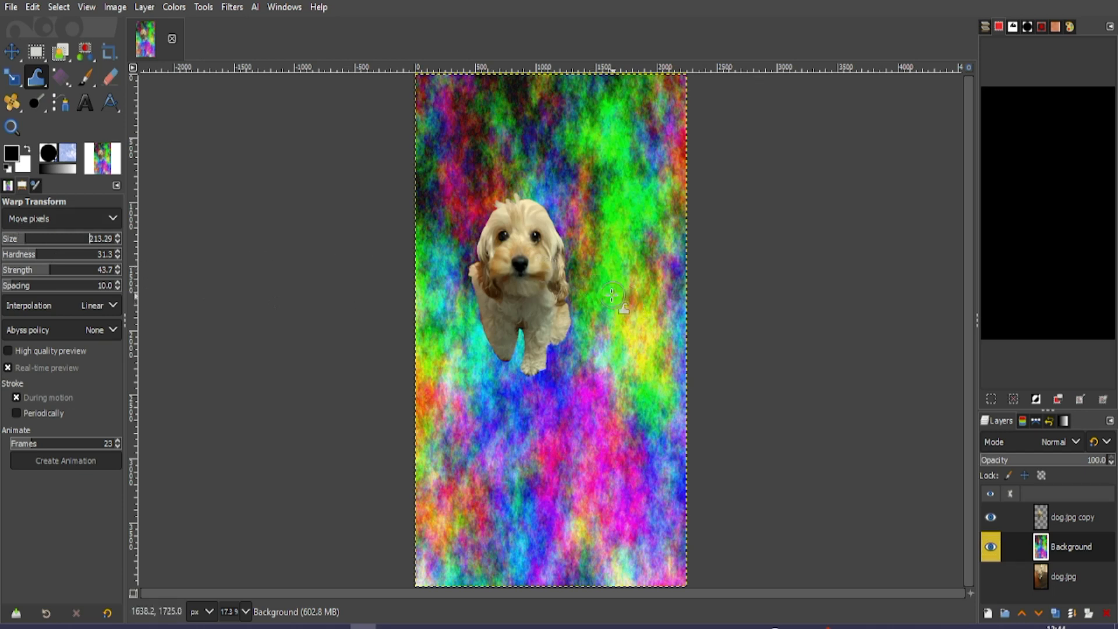
{"action": "left_click_drag", "start_coordinate": [586, 349], "coordinate": [582, 518]}
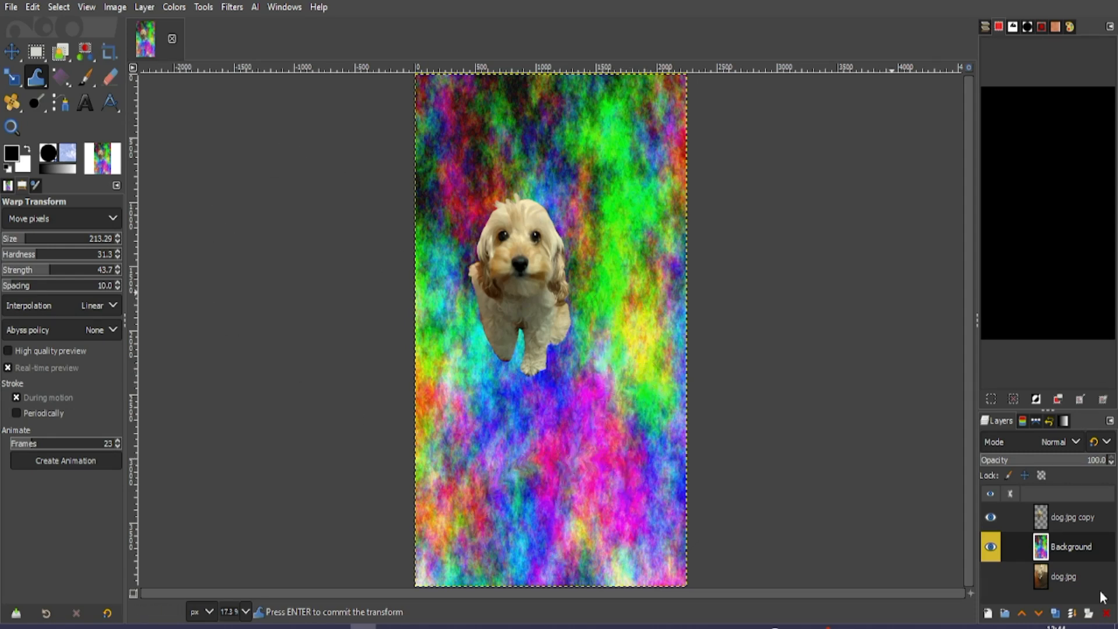
Hide the plasma Background layer and add another transparent 2250 × 4000 px layer directly above it, beneath the dog.jpg copy
{"action": "left_click", "coordinate": [990, 546]}
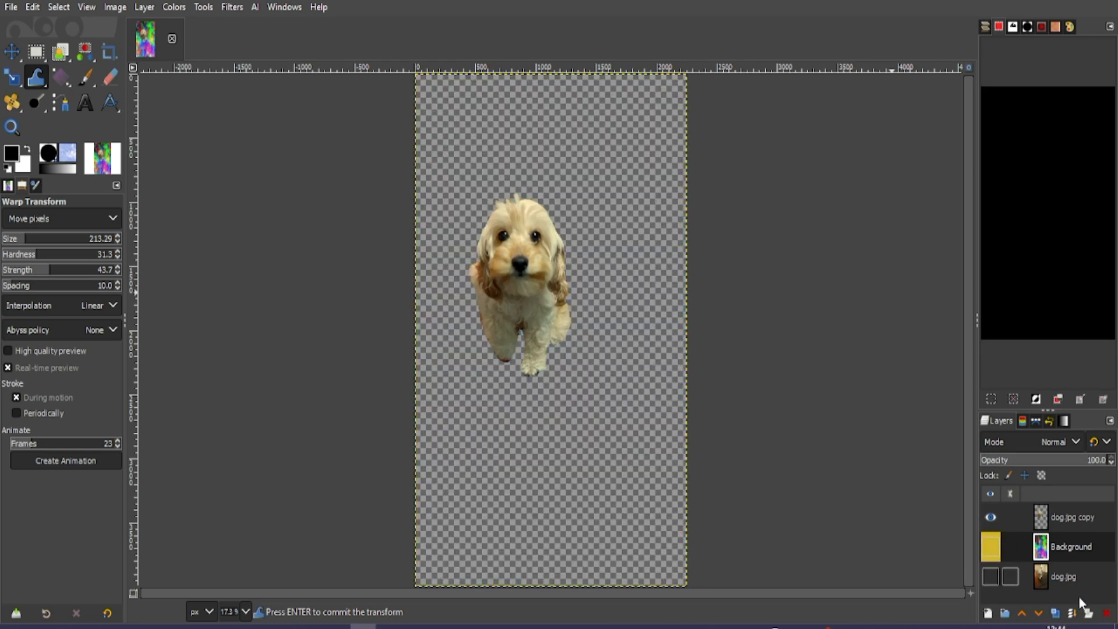
{"action": "left_click", "coordinate": [987, 614]}
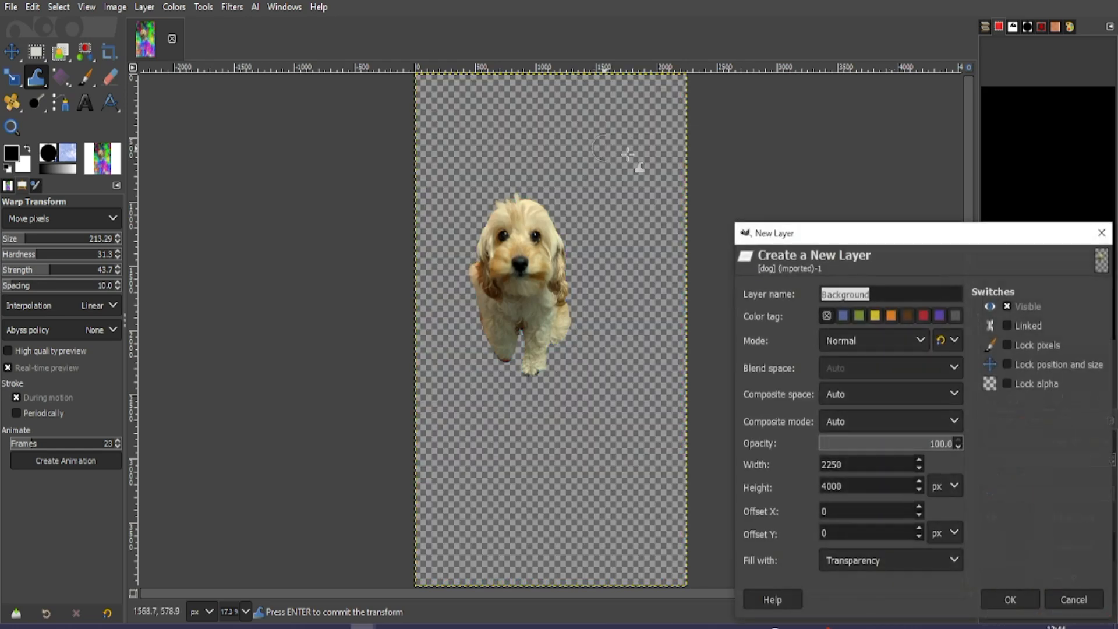
{"action": "key", "text": "Return"}
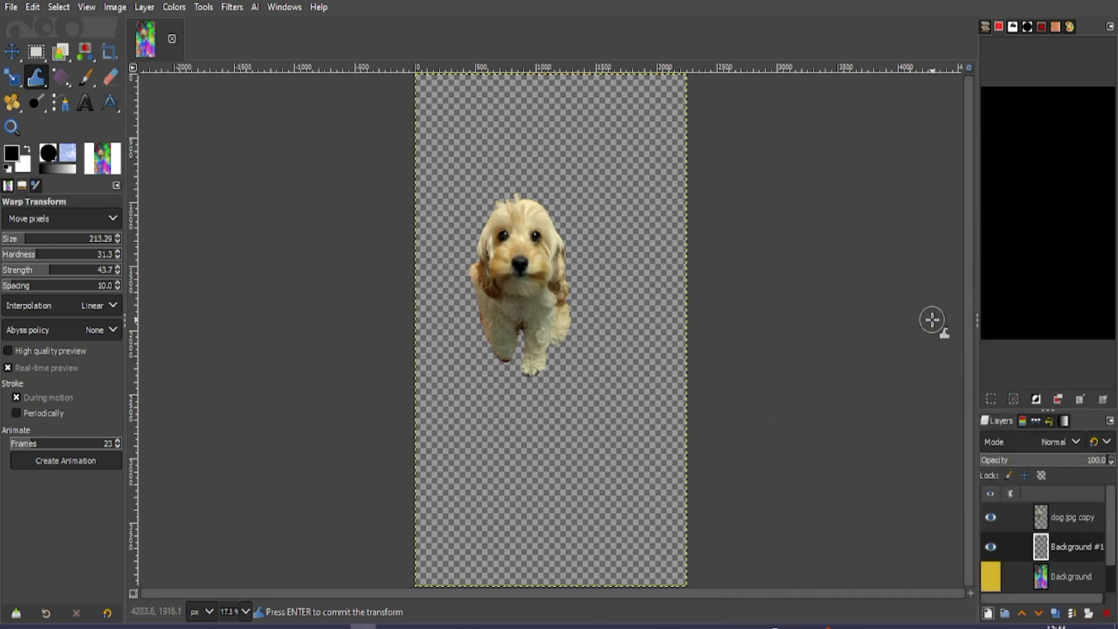
Set the foreground color to pure red (ff0000)
{"action": "left_click", "coordinate": [109, 78]}
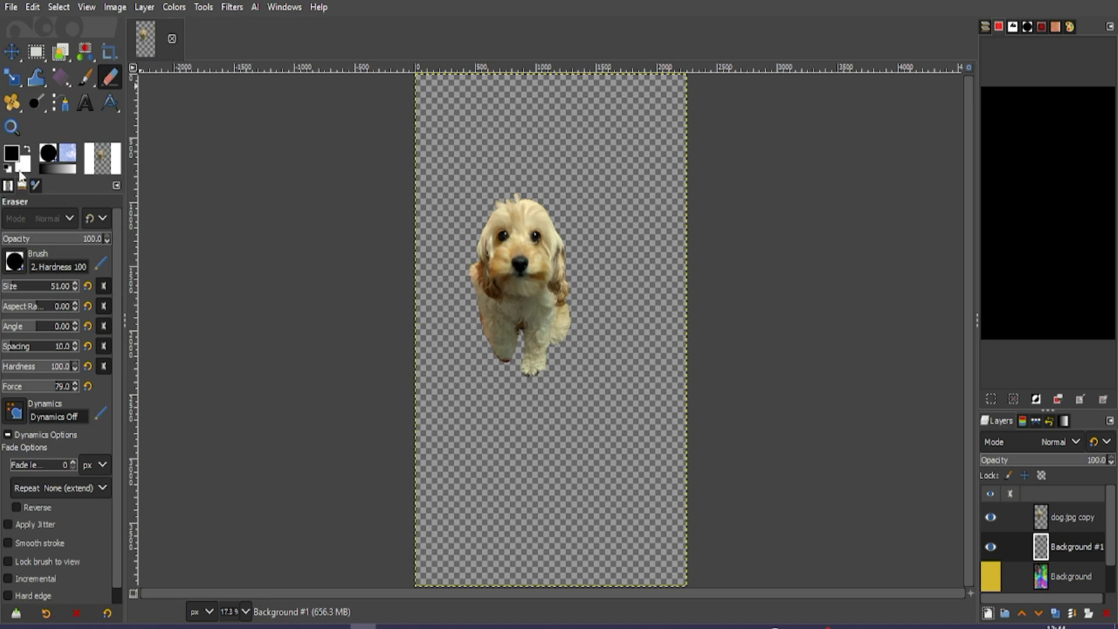
{"action": "left_click", "coordinate": [11, 153]}
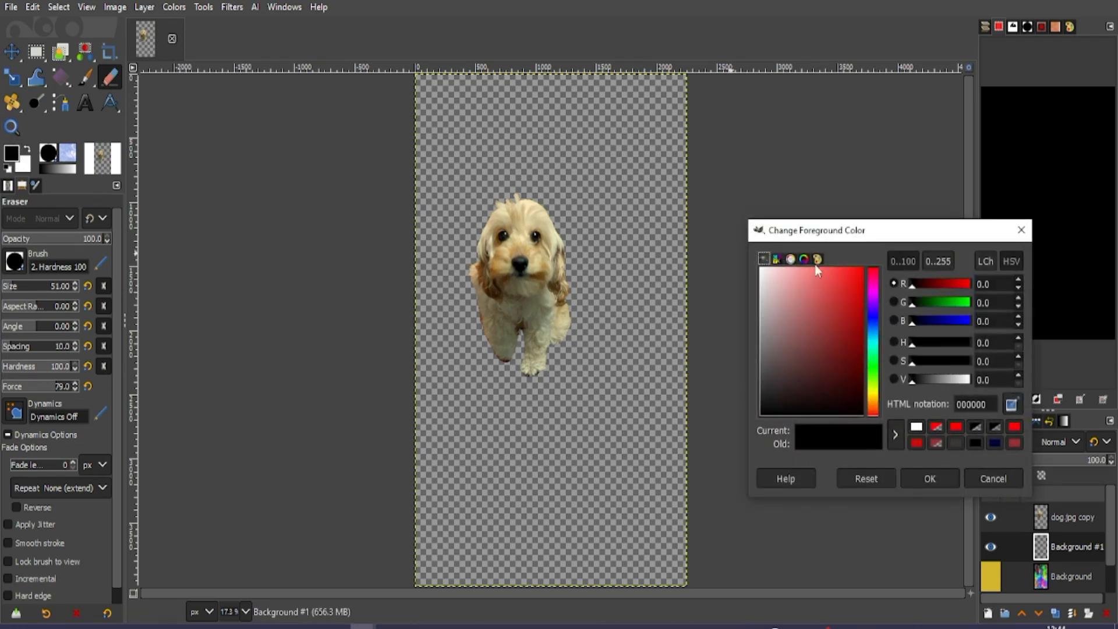
{"action": "left_click", "coordinate": [859, 270]}
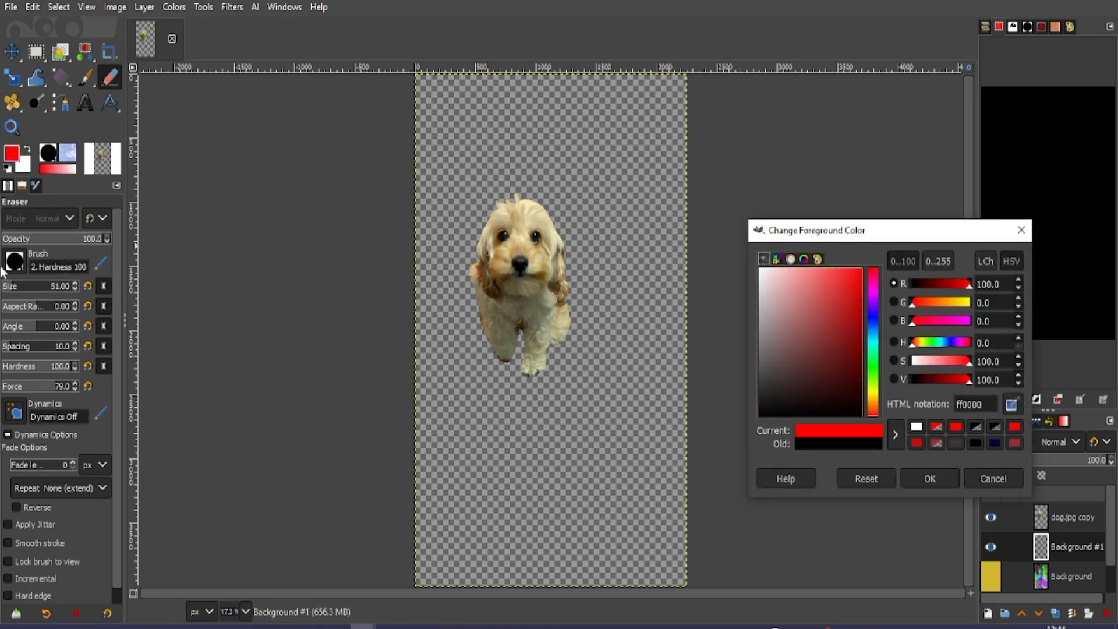
{"action": "left_click", "coordinate": [32, 289]}
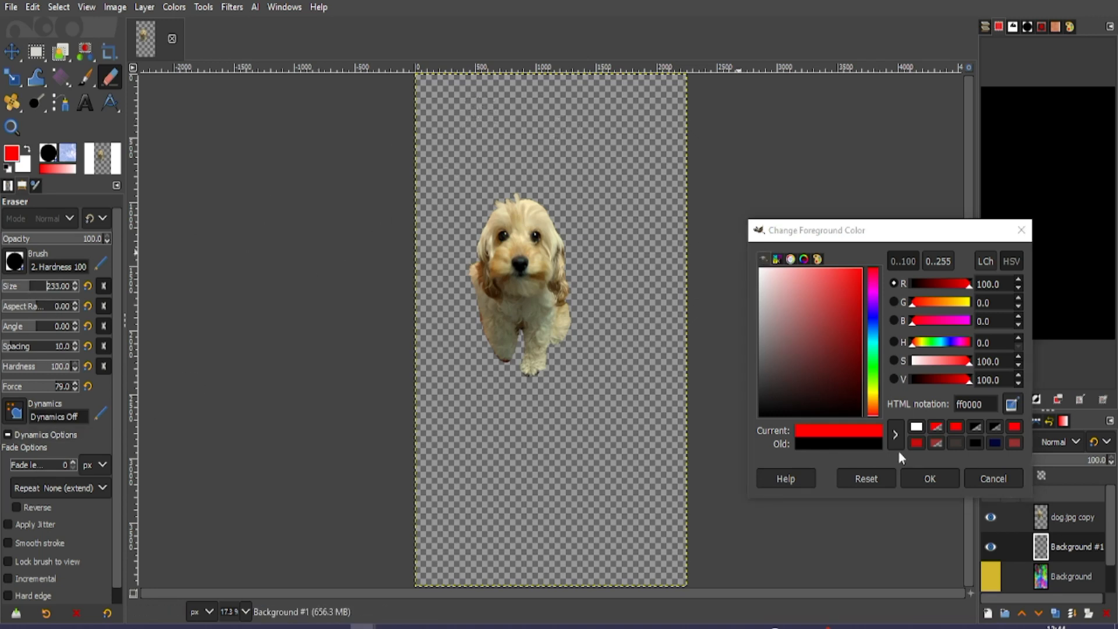
{"action": "left_click", "coordinate": [931, 479]}
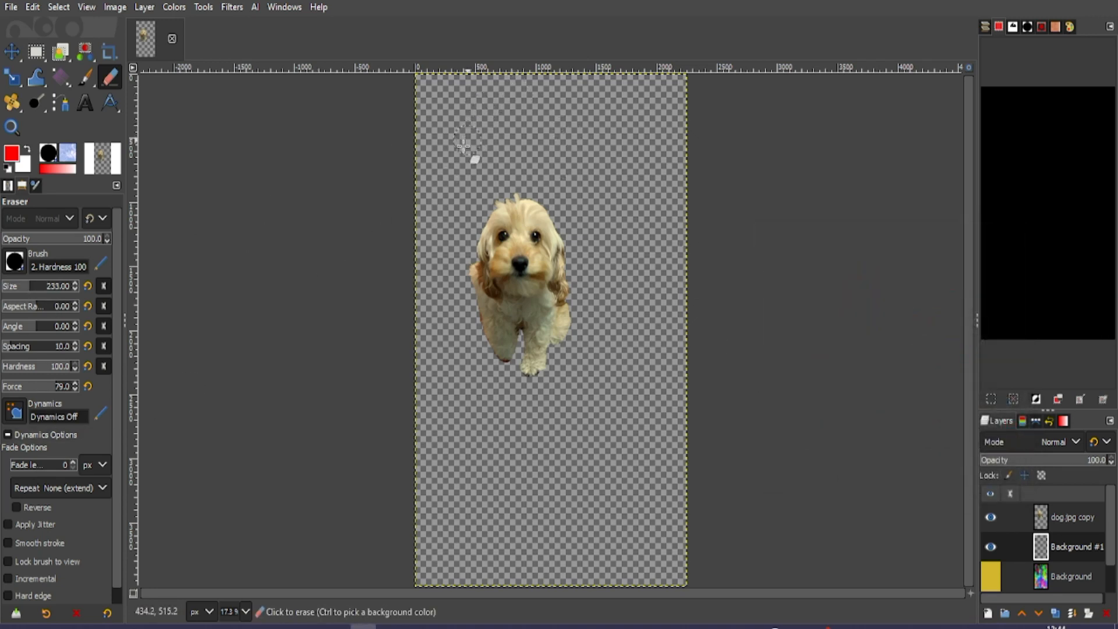
Paint the upper-left area of the Background #1 layer red behind the dog, using the Paintbrush at size 1068
{"action": "left_click", "coordinate": [46, 289]}
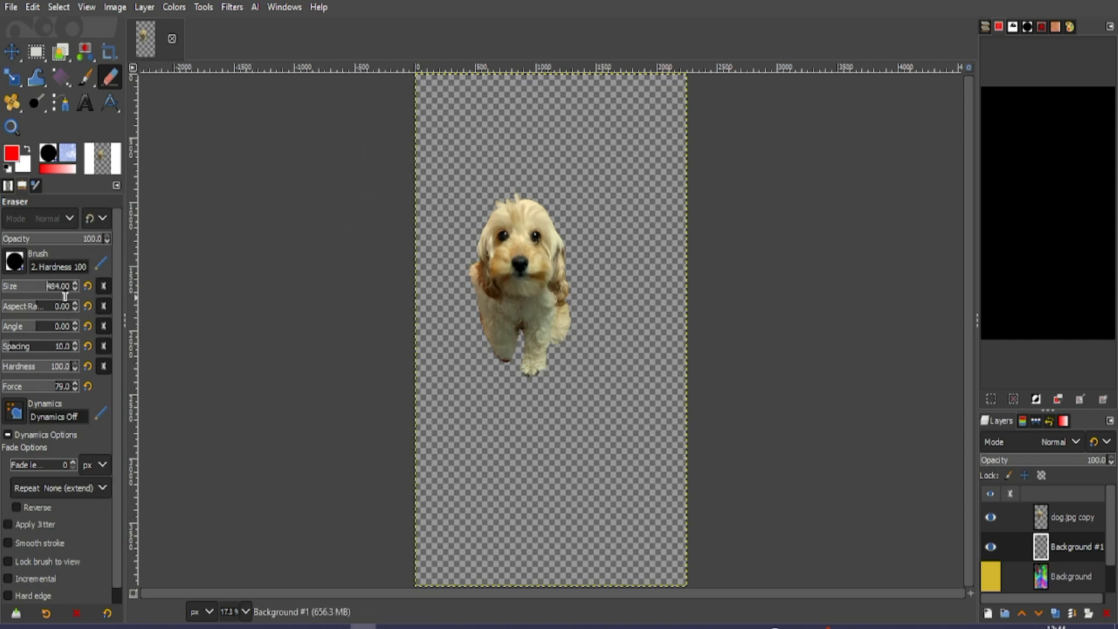
{"action": "mouse_move", "coordinate": [484, 140]}
{"action": "left_mouse_down"}
{"action": "mouse_move", "coordinate": [519, 141]}
{"action": "mouse_move", "coordinate": [456, 151]}
{"action": "mouse_move", "coordinate": [450, 106]}
{"action": "mouse_move", "coordinate": [547, 128]}
{"action": "left_mouse_up"}
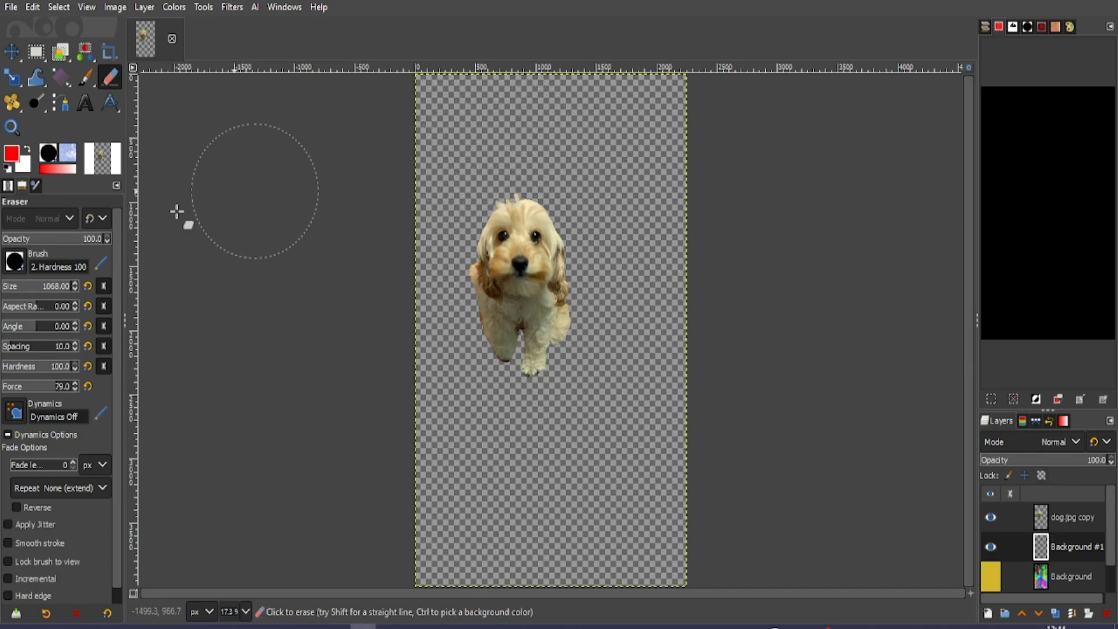
{"action": "left_click", "coordinate": [87, 78]}
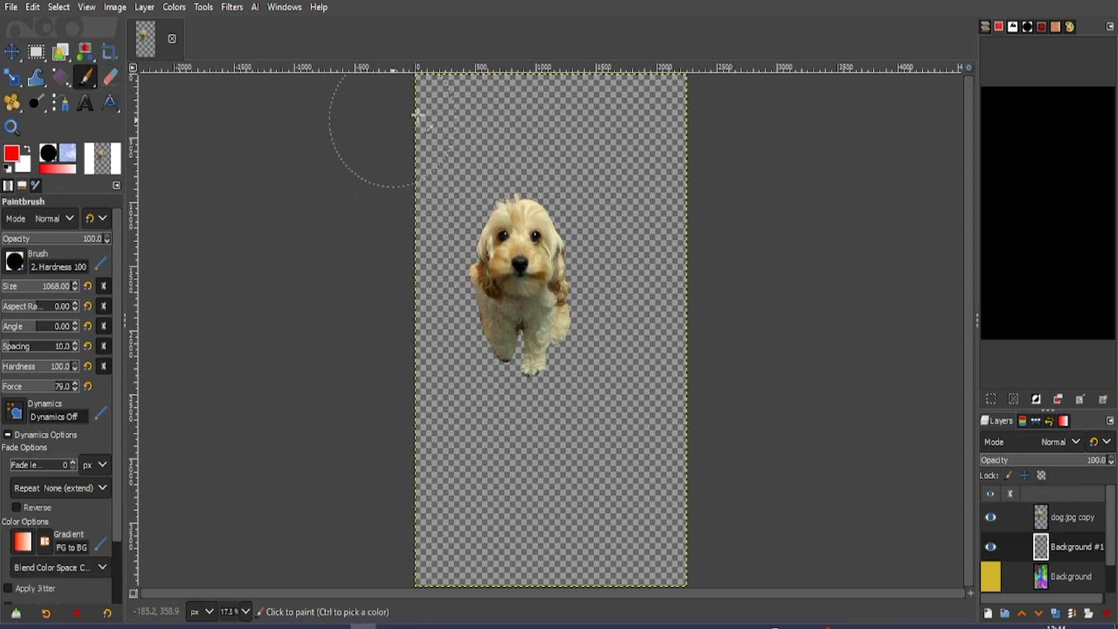
{"action": "mouse_move", "coordinate": [520, 126]}
{"action": "left_mouse_down"}
{"action": "mouse_move", "coordinate": [480, 175]}
{"action": "mouse_move", "coordinate": [400, 123]}
{"action": "mouse_move", "coordinate": [407, 74]}
{"action": "mouse_move", "coordinate": [451, 99]}
{"action": "mouse_move", "coordinate": [416, 148]}
{"action": "mouse_move", "coordinate": [402, 227]}
{"action": "left_mouse_up"}
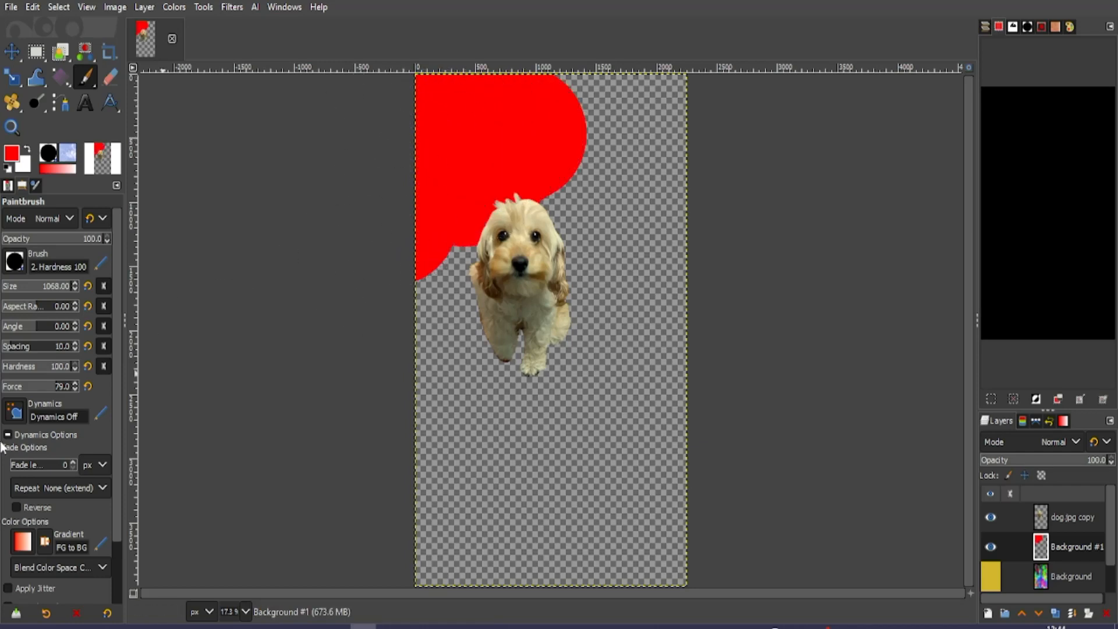
Change the foreground color to bright green (51ff2b) and paint the upper-right part of the Background #1 layer down to the dog's paws
{"action": "left_click", "coordinate": [27, 150]}
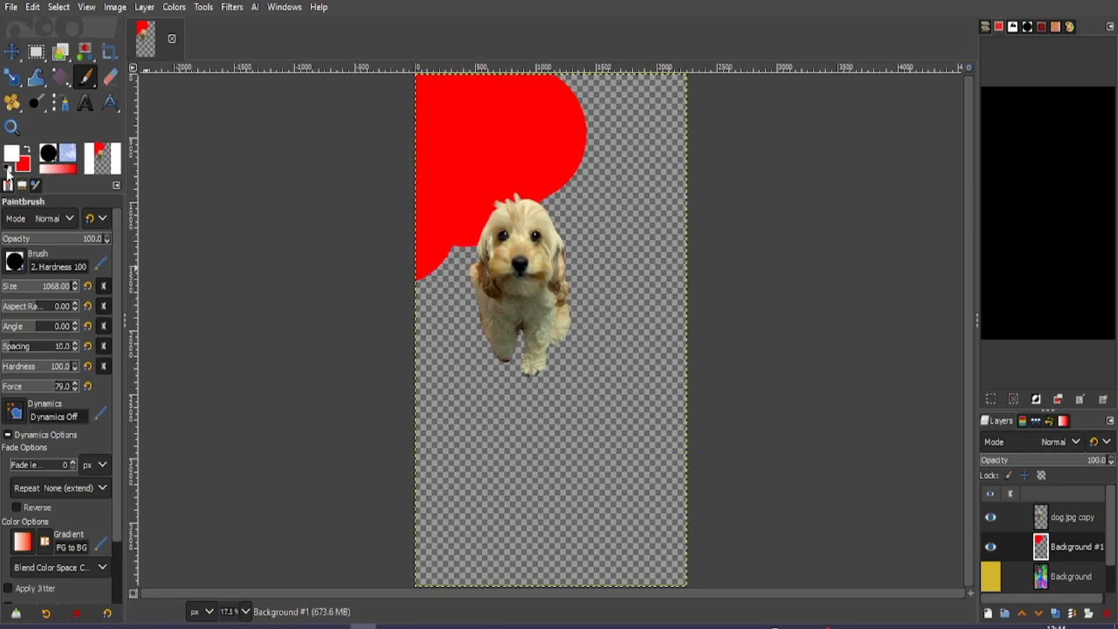
{"action": "left_click", "coordinate": [18, 159]}
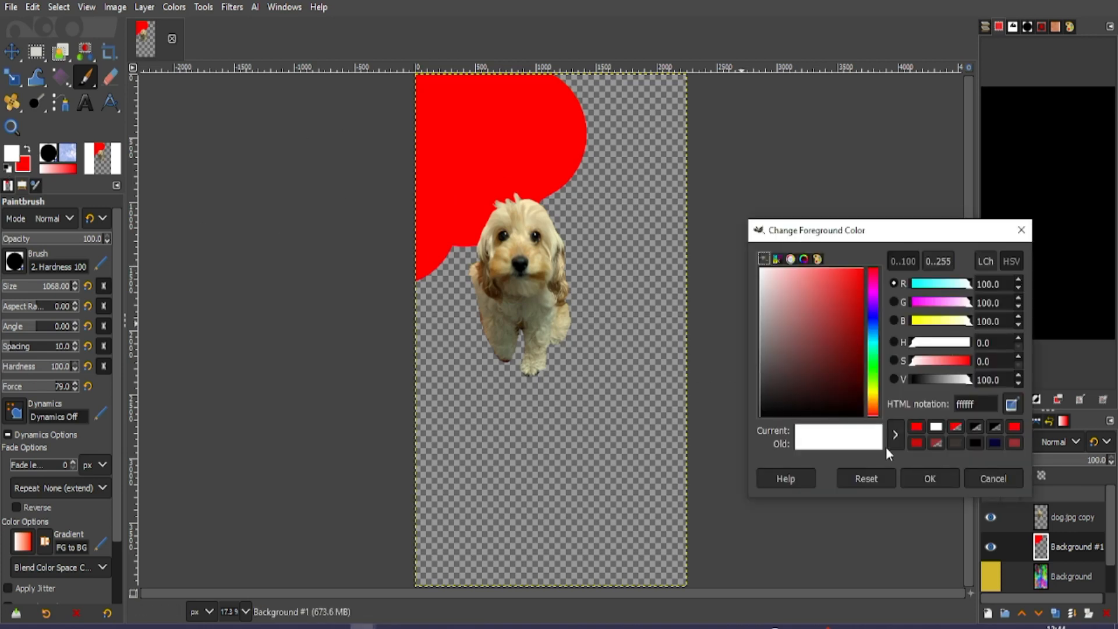
{"action": "left_click", "coordinate": [873, 375]}
{"action": "left_click", "coordinate": [845, 326]}
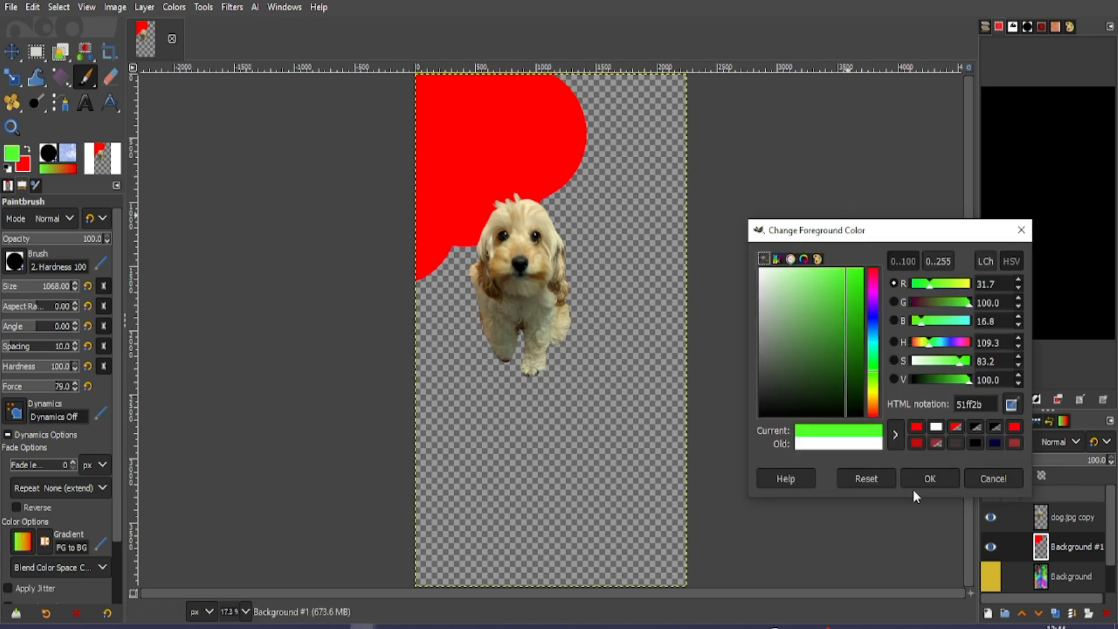
{"action": "left_click", "coordinate": [946, 479]}
{"action": "mouse_move", "coordinate": [634, 122]}
{"action": "left_mouse_down"}
{"action": "mouse_move", "coordinate": [634, 256]}
{"action": "mouse_move", "coordinate": [594, 261]}
{"action": "mouse_move", "coordinate": [617, 30]}
{"action": "left_mouse_up"}
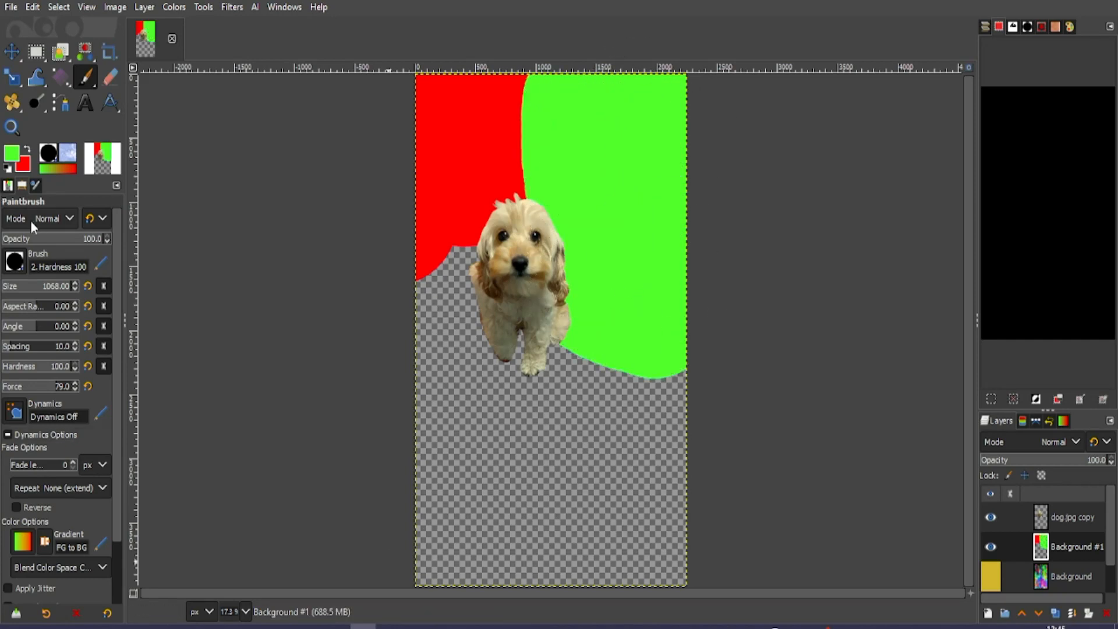
Change the foreground color to magenta (ff00e4) and paint the left side of the Background #1 layer around and below the dog
{"action": "left_click", "coordinate": [10, 156]}
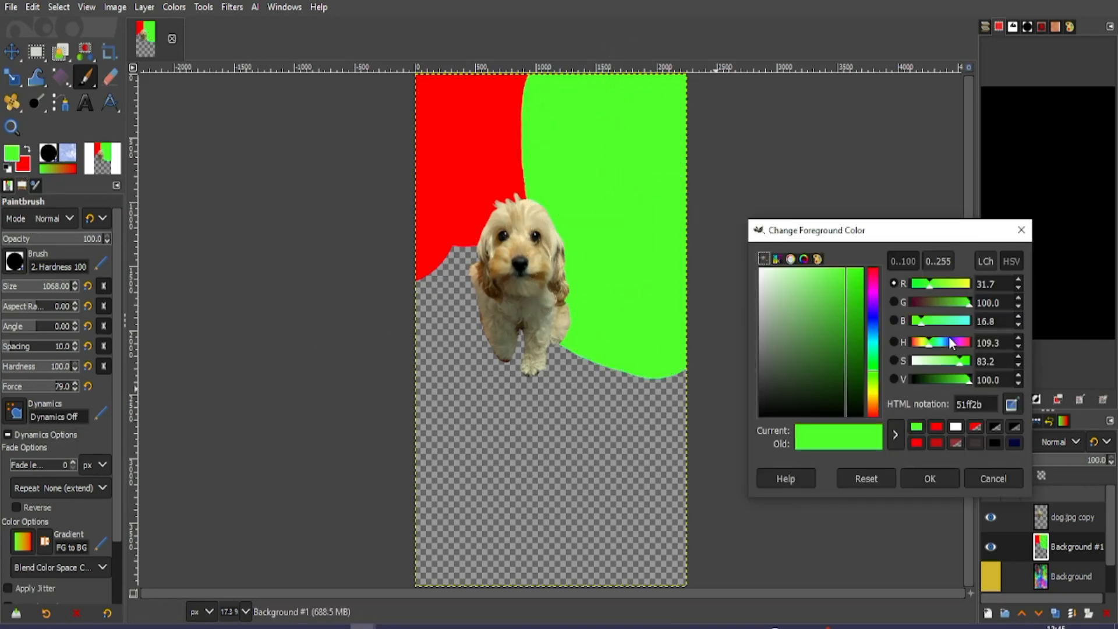
{"action": "left_click", "coordinate": [873, 289]}
{"action": "left_click", "coordinate": [500, 364]}
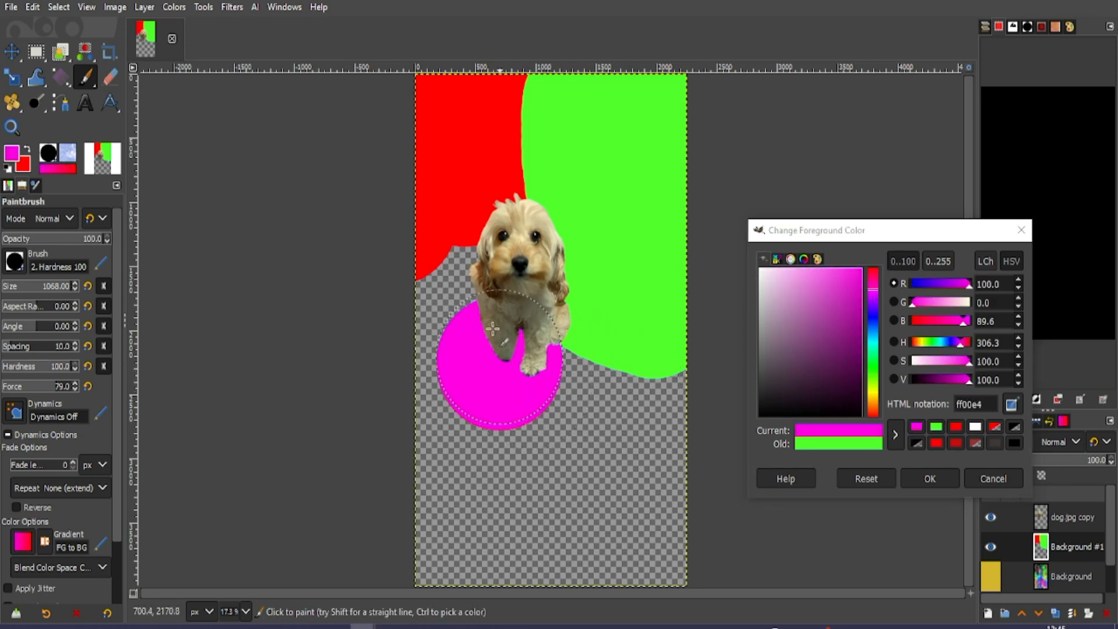
{"action": "mouse_move", "coordinate": [492, 329]}
{"action": "left_mouse_down"}
{"action": "mouse_move", "coordinate": [437, 262]}
{"action": "mouse_move", "coordinate": [475, 553]}
{"action": "left_mouse_up"}
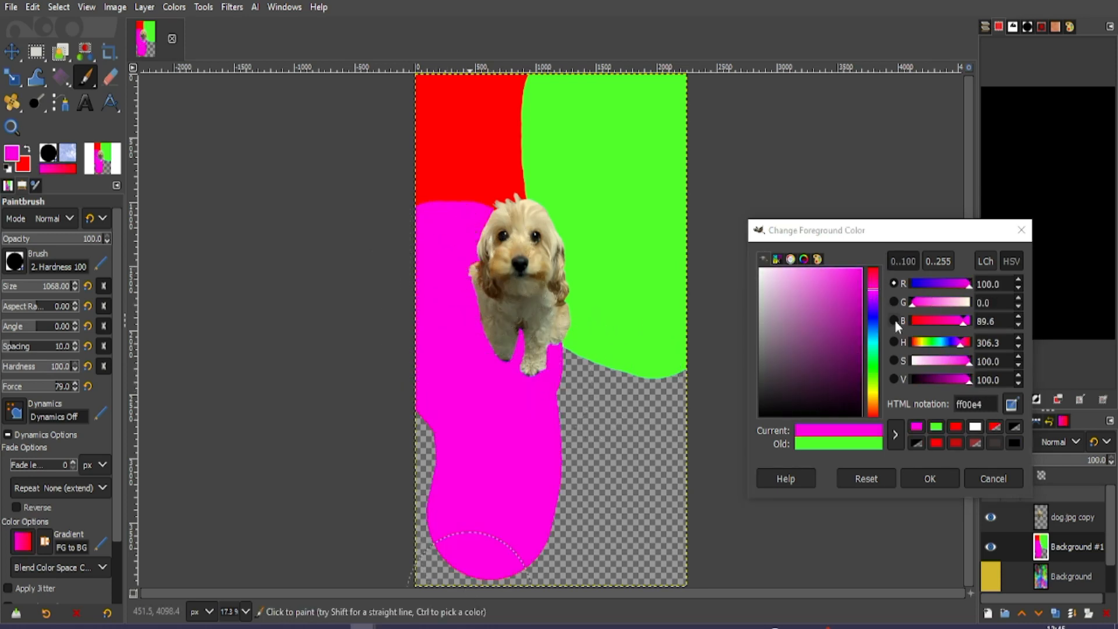
Change the foreground color to blue (0008ff) and paint across the lower part of the Background #1 layer
{"action": "left_click", "coordinate": [873, 322]}
{"action": "mouse_move", "coordinate": [589, 411]}
{"action": "left_mouse_down"}
{"action": "mouse_move", "coordinate": [675, 407]}
{"action": "mouse_move", "coordinate": [609, 562]}
{"action": "mouse_move", "coordinate": [408, 564]}
{"action": "mouse_move", "coordinate": [497, 579]}
{"action": "mouse_move", "coordinate": [618, 559]}
{"action": "mouse_move", "coordinate": [638, 494]}
{"action": "mouse_move", "coordinate": [681, 511]}
{"action": "mouse_move", "coordinate": [629, 554]}
{"action": "mouse_move", "coordinate": [472, 514]}
{"action": "mouse_move", "coordinate": [399, 451]}
{"action": "mouse_move", "coordinate": [397, 399]}
{"action": "left_mouse_up"}
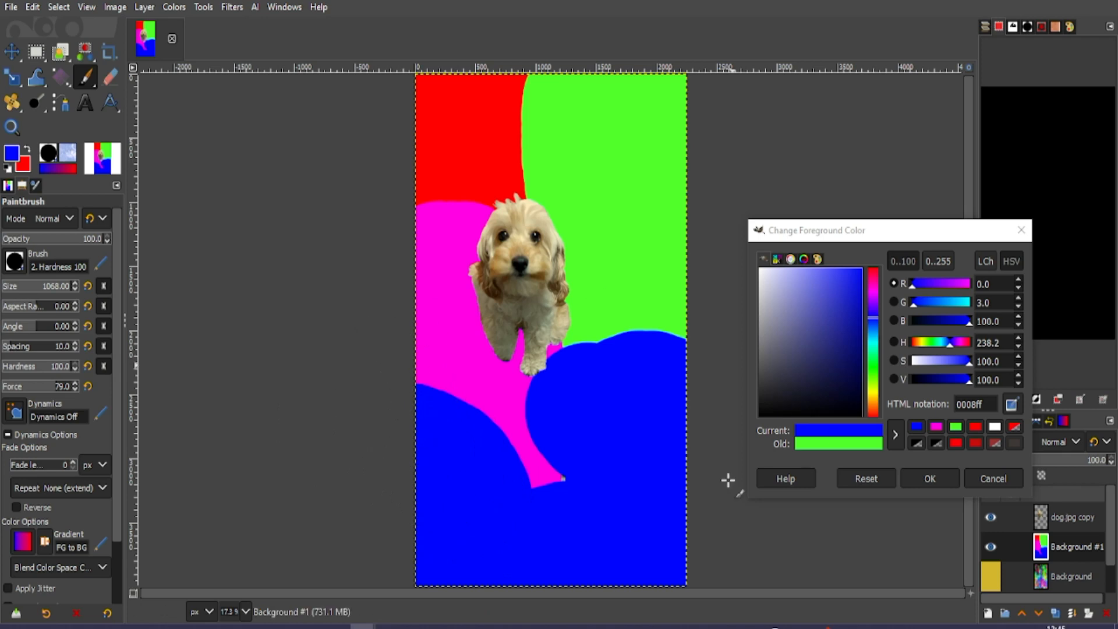
{"action": "left_click", "coordinate": [930, 478]}
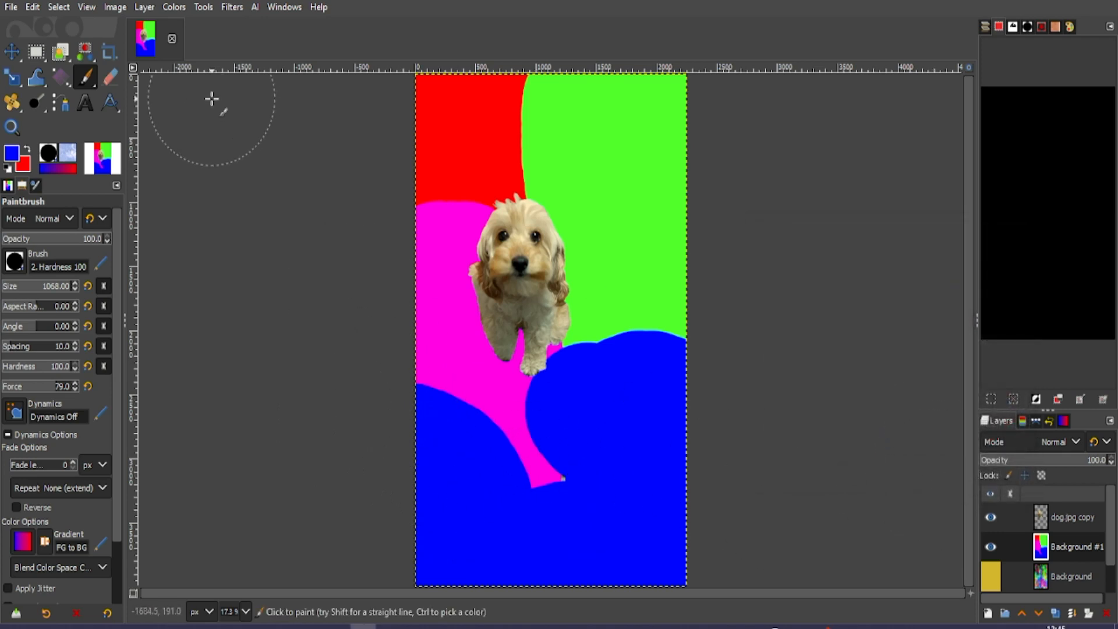
Push the magenta edges below the dog outward into the blue with Warp Transform, moving pixels at size 213.29
{"action": "left_click", "coordinate": [43, 77]}
{"action": "mouse_move", "coordinate": [559, 428]}
{"action": "left_mouse_down"}
{"action": "mouse_move", "coordinate": [506, 420]}
{"action": "mouse_move", "coordinate": [520, 403]}
{"action": "mouse_move", "coordinate": [588, 414]}
{"action": "left_mouse_up"}
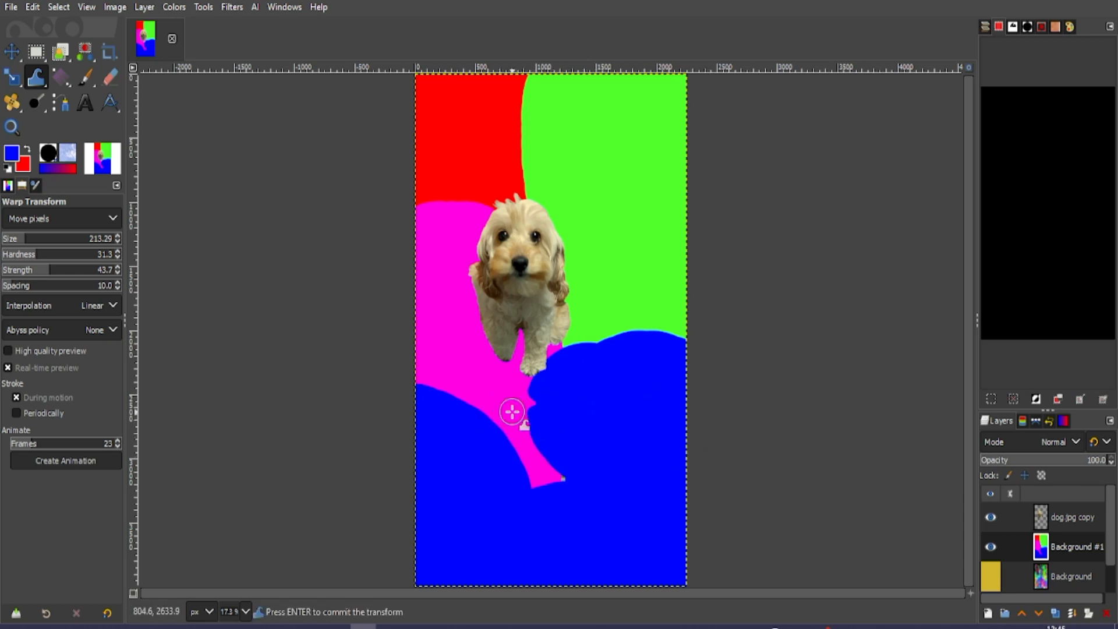
{"action": "left_click_drag", "start_coordinate": [515, 414], "coordinate": [599, 448]}
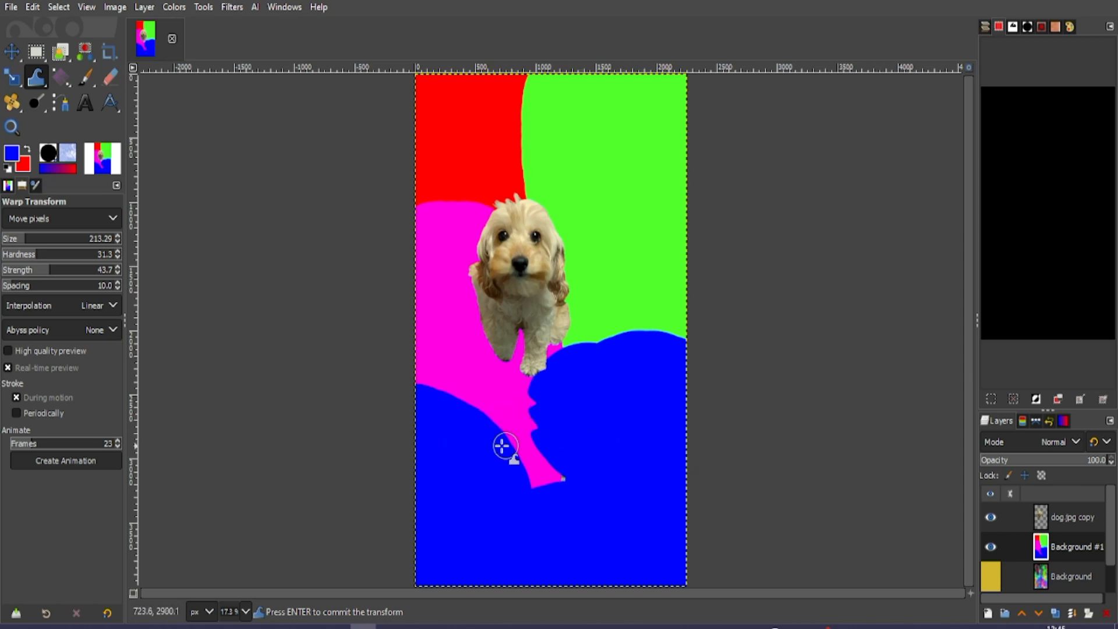
{"action": "left_click_drag", "start_coordinate": [491, 392], "coordinate": [475, 536]}
{"action": "left_click_drag", "start_coordinate": [469, 372], "coordinate": [456, 458]}
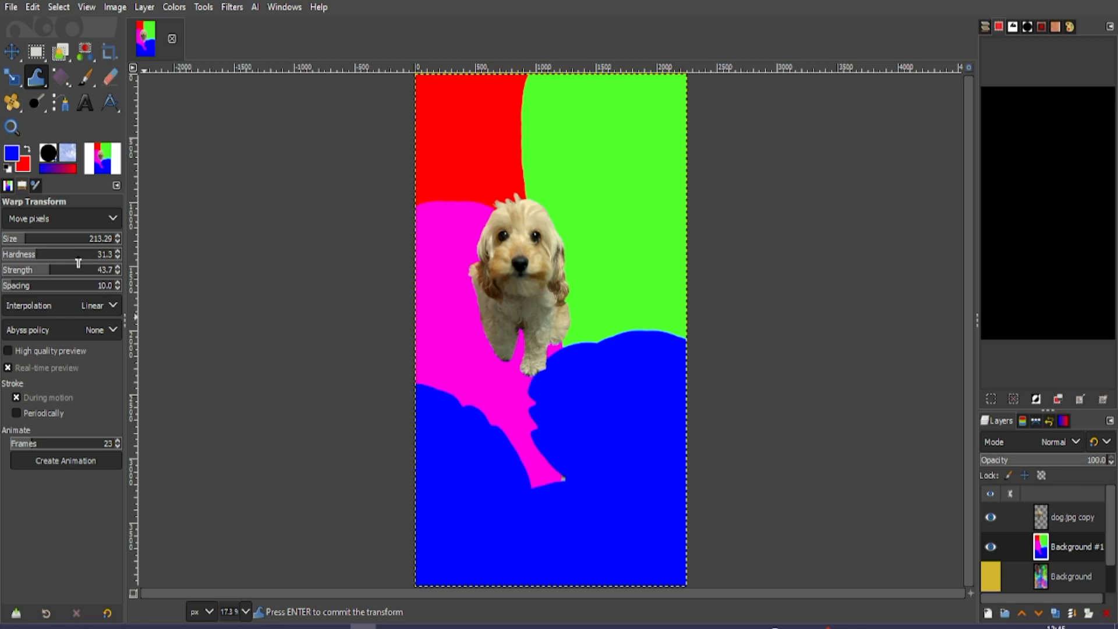
Raise the warp hardness and strength to 100 and pull the magenta below the dog down to the canvas's lower edge
{"action": "left_click_drag", "start_coordinate": [78, 263], "coordinate": [173, 266]}
{"action": "left_click_drag", "start_coordinate": [491, 380], "coordinate": [479, 458]}
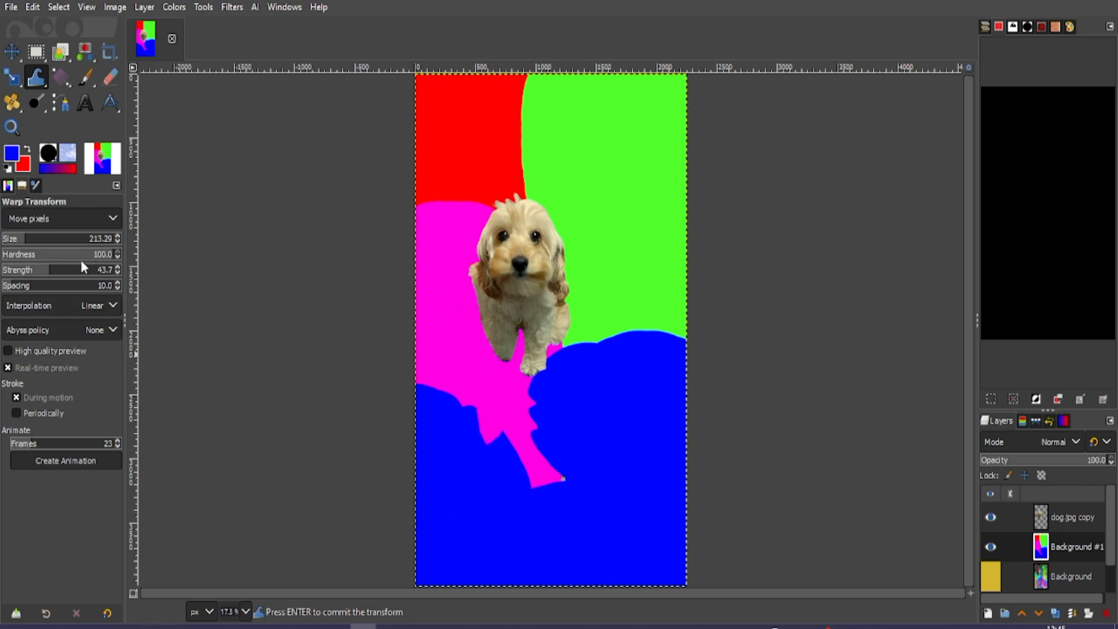
{"action": "left_click_drag", "start_coordinate": [85, 268], "coordinate": [120, 269]}
{"action": "left_click_drag", "start_coordinate": [467, 392], "coordinate": [453, 591]}
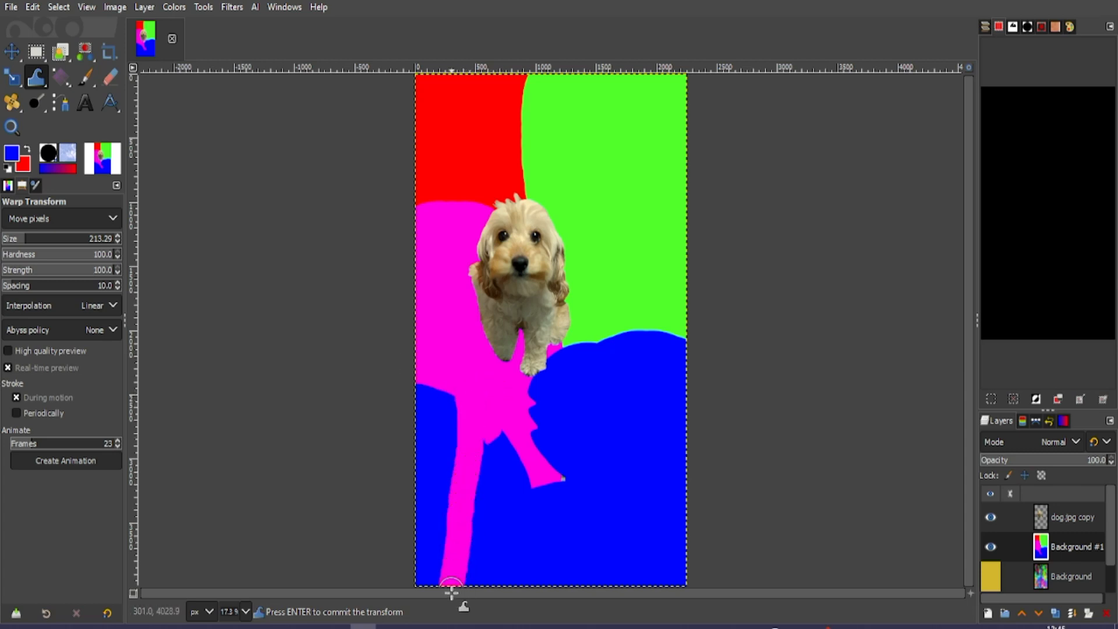
Lower the warp strength to 48.6 and pull jagged magenta spikes into the blue below the dog
{"action": "left_click", "coordinate": [60, 274]}
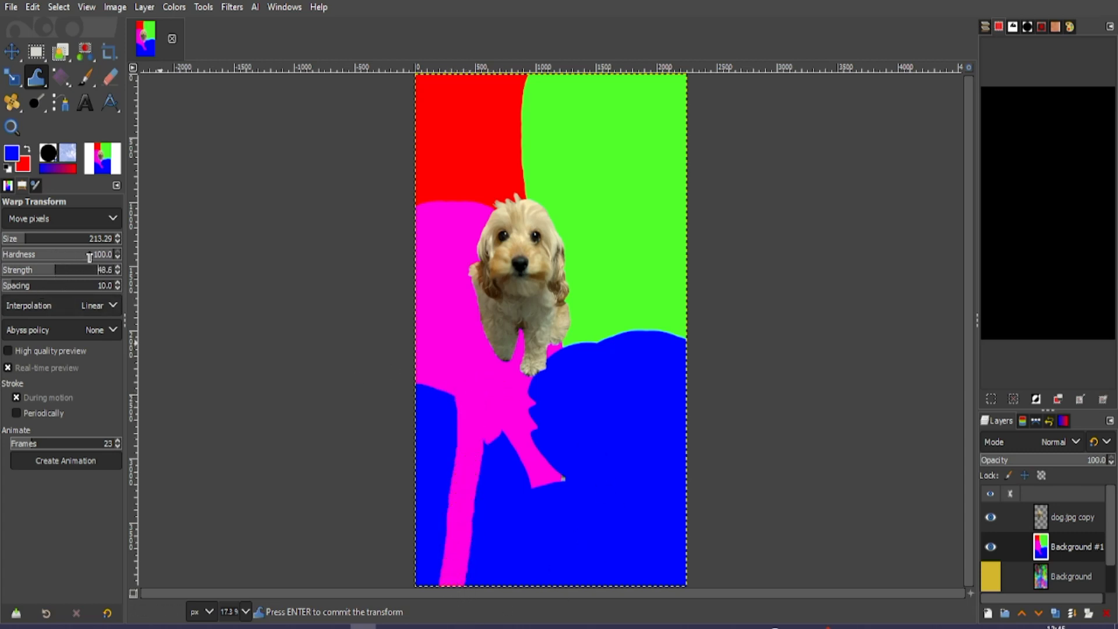
{"action": "left_click_drag", "start_coordinate": [524, 407], "coordinate": [553, 435]}
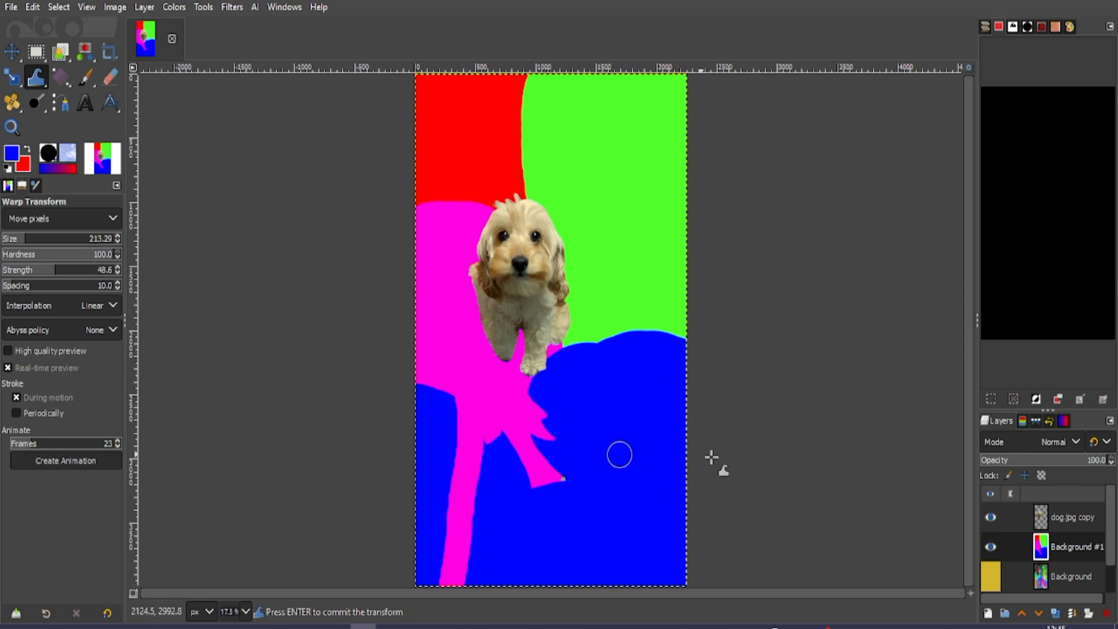
{"action": "left_click_drag", "start_coordinate": [487, 422], "coordinate": [498, 561]}
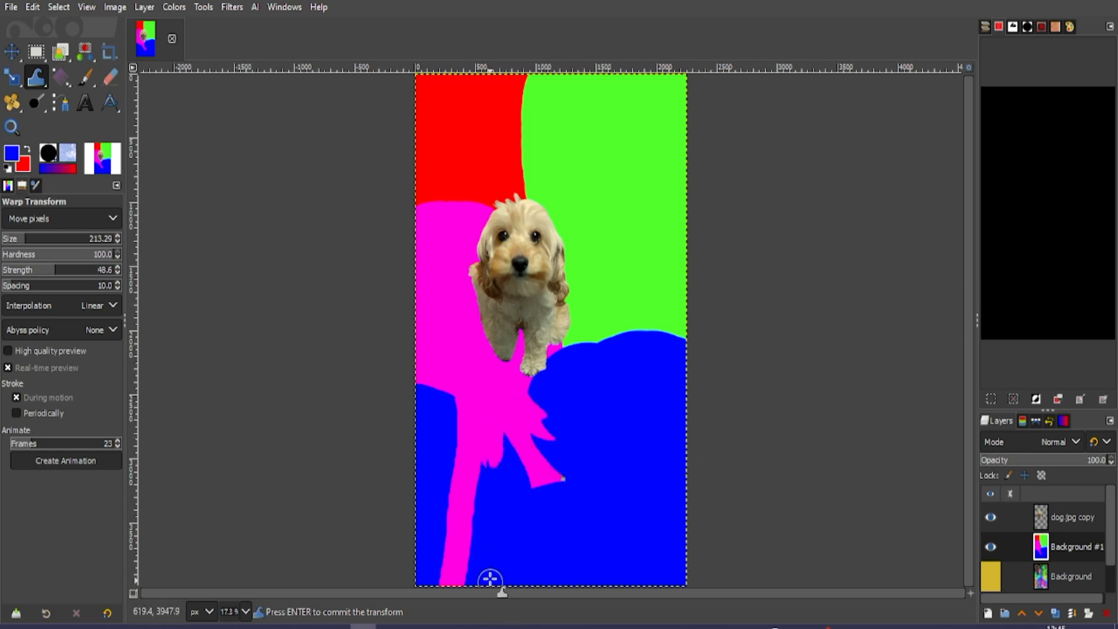
{"action": "mouse_move", "coordinate": [473, 496]}
{"action": "left_mouse_down"}
{"action": "mouse_move", "coordinate": [520, 521]}
{"action": "mouse_move", "coordinate": [492, 573]}
{"action": "left_mouse_up"}
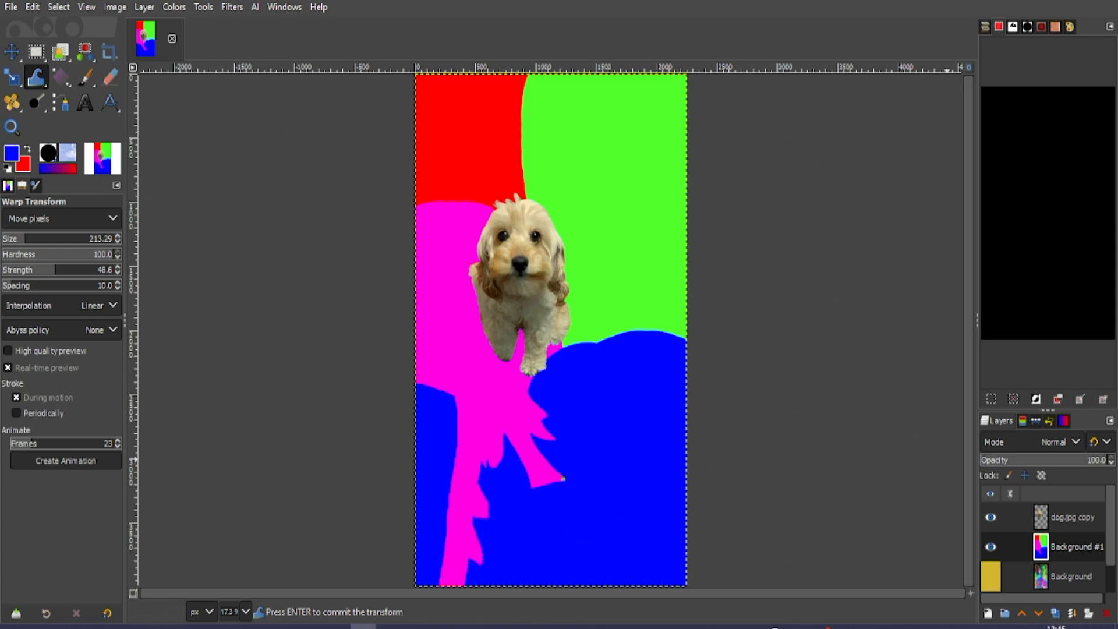
Select the dog's outline from the alpha of the dog.jpg copy layer
{"action": "left_click", "coordinate": [1071, 518]}
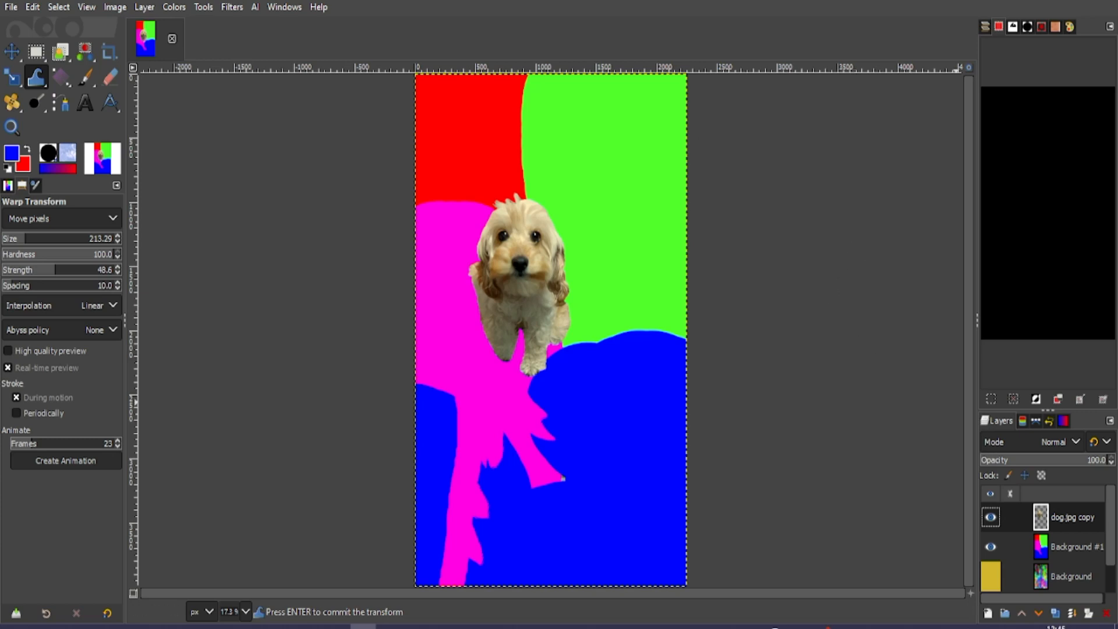
{"action": "right_click", "coordinate": [1063, 516]}
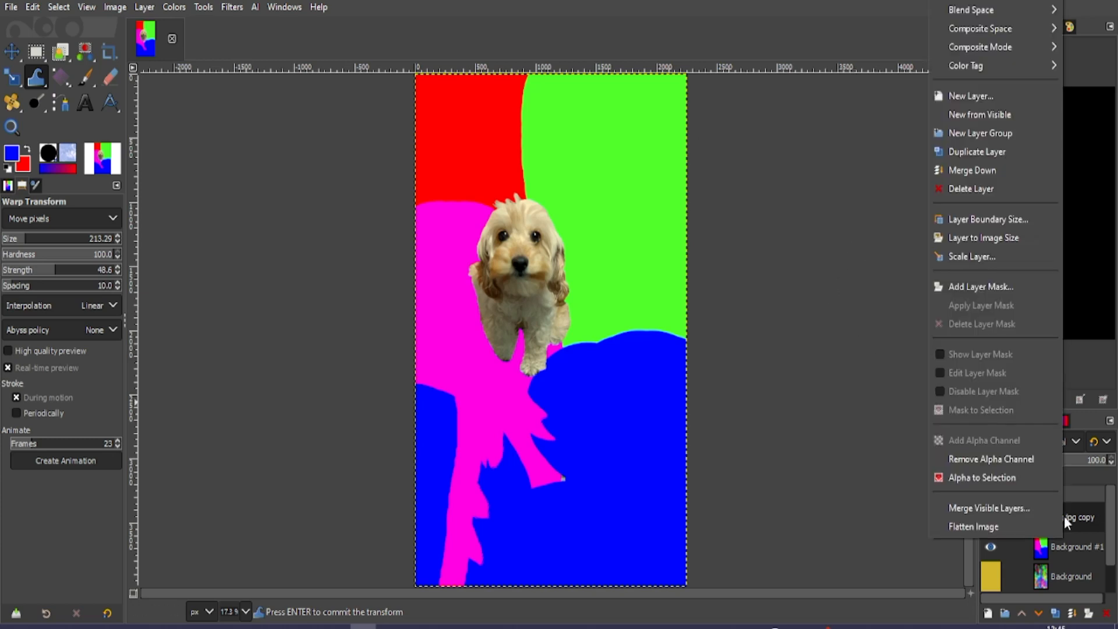
{"action": "left_click", "coordinate": [1008, 476]}
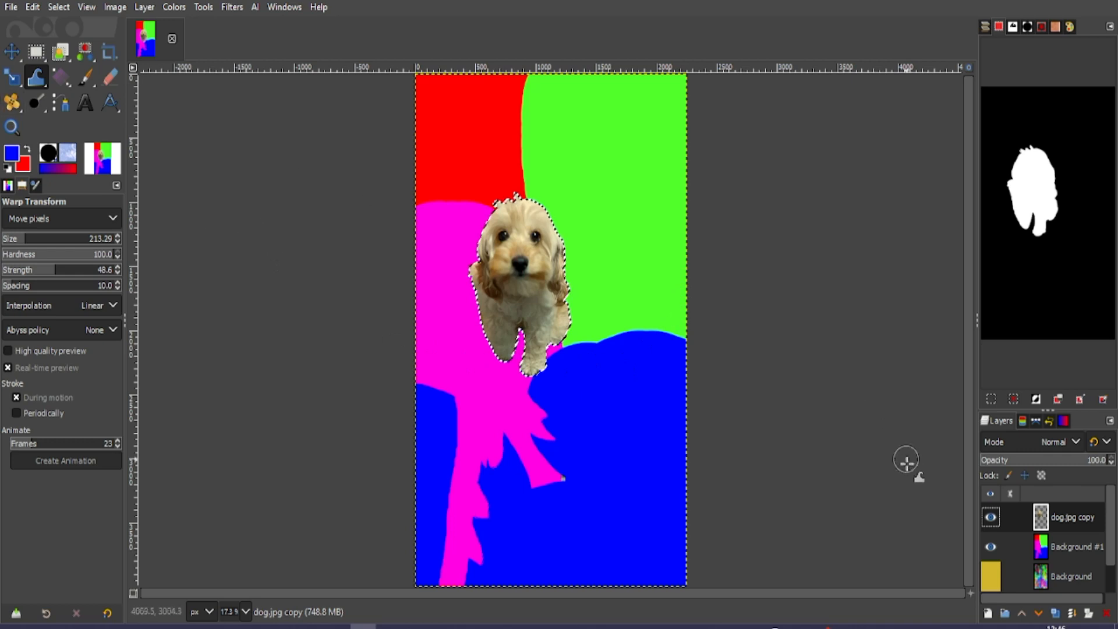
Add a transparent 2250 × 4000 px layer named "colour scree" above the dog.jpg copy and hide the painted Background #1 layer
{"action": "left_click", "coordinate": [988, 613]}
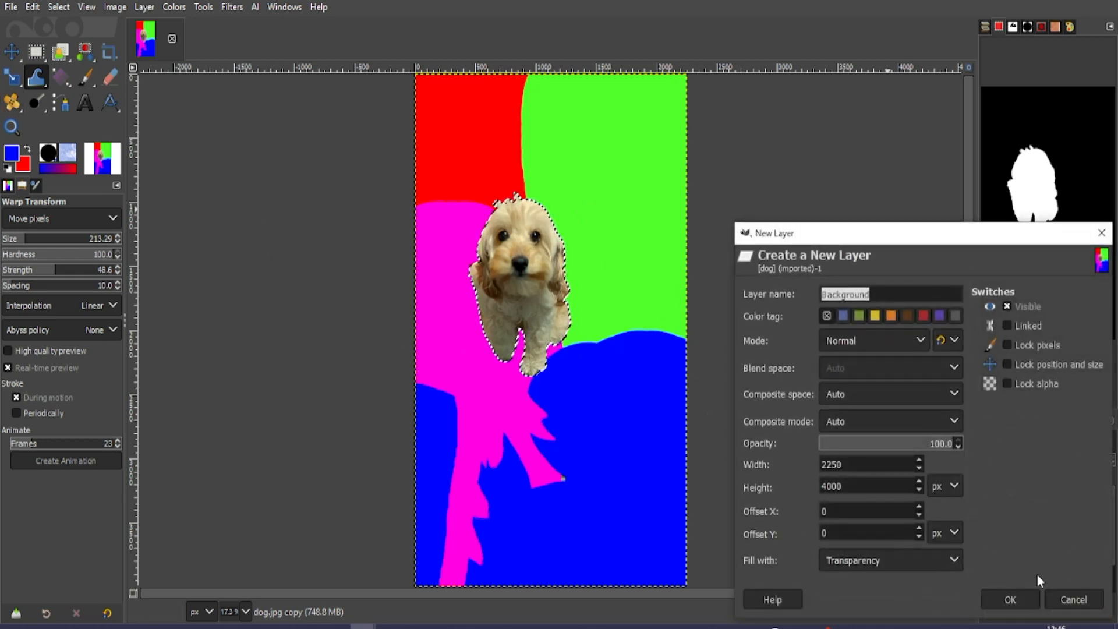
{"action": "type", "text": "c"}
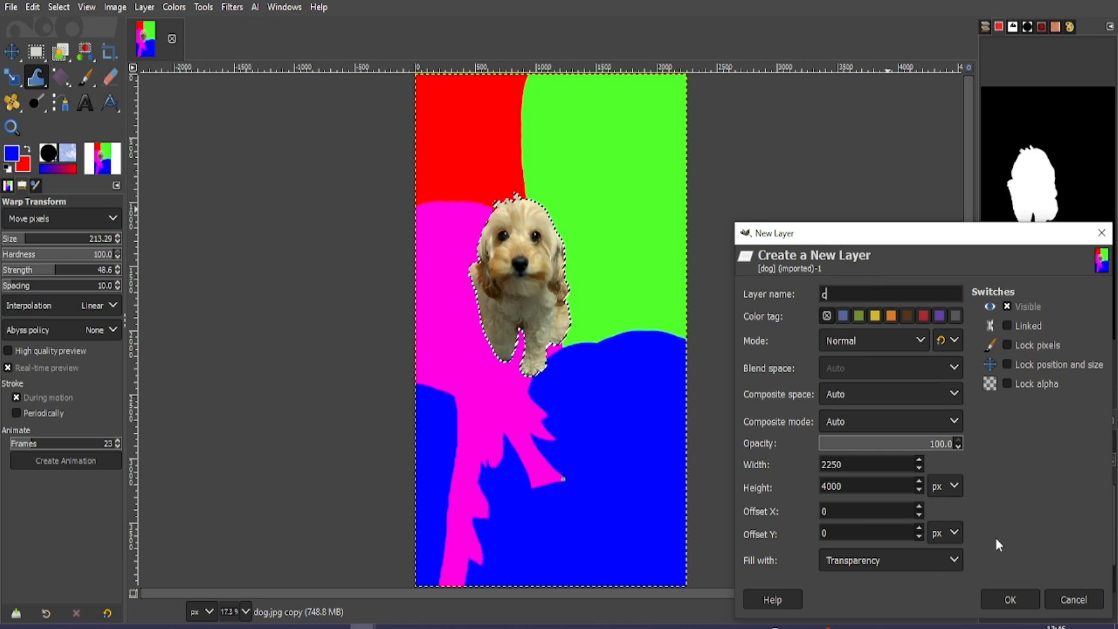
{"action": "type", "text": "olour scree"}
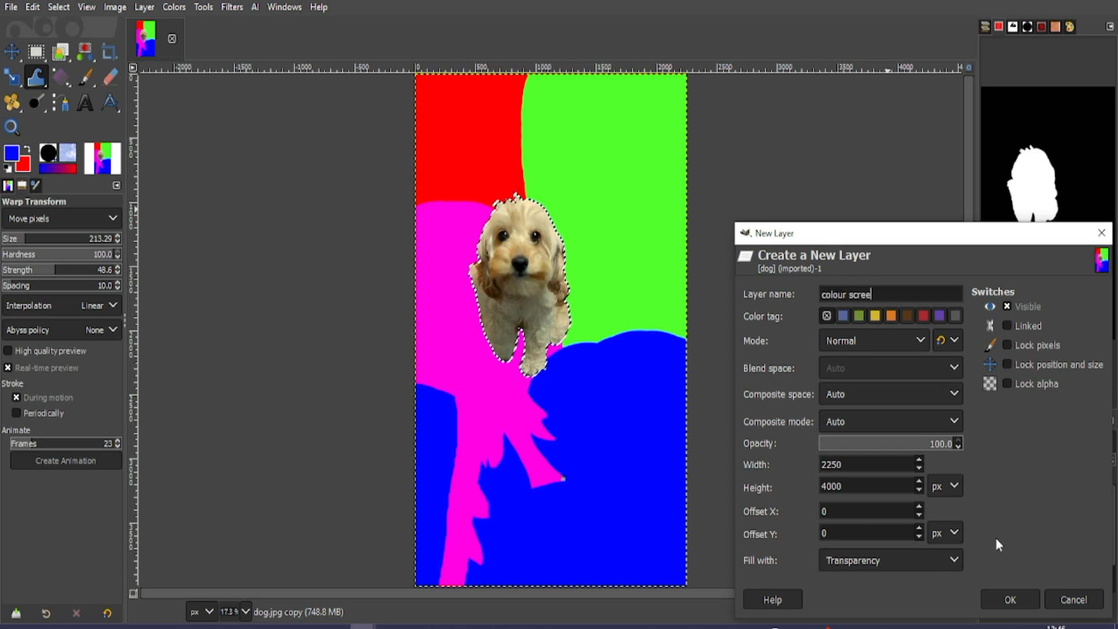
{"action": "key", "text": "Return"}
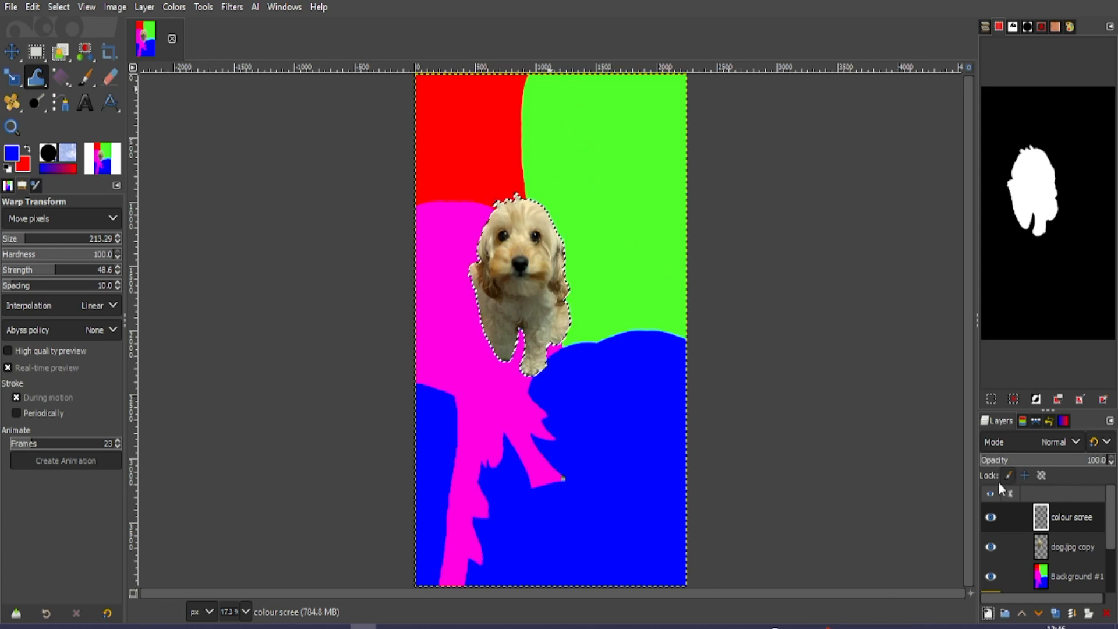
{"action": "left_click", "coordinate": [990, 577]}
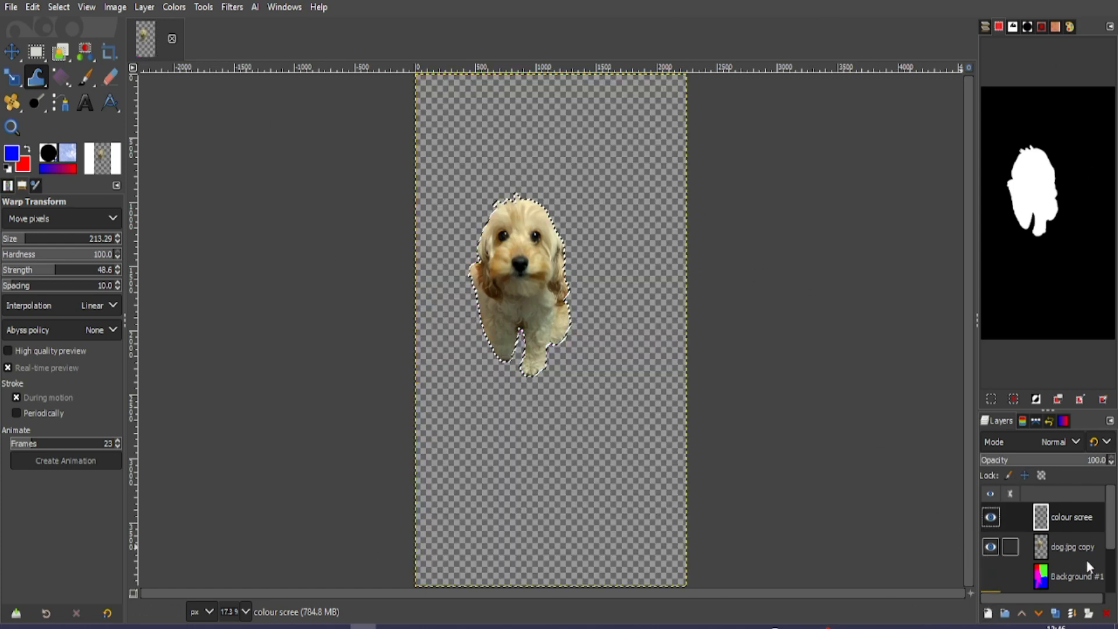
Show the plasma Background layer and pick an averaged foreground color with radius 185 from the plasma below and right of the dog
{"action": "scroll", "coordinate": [1021, 575], "scroll_direction": "down", "scroll_amount": 1}
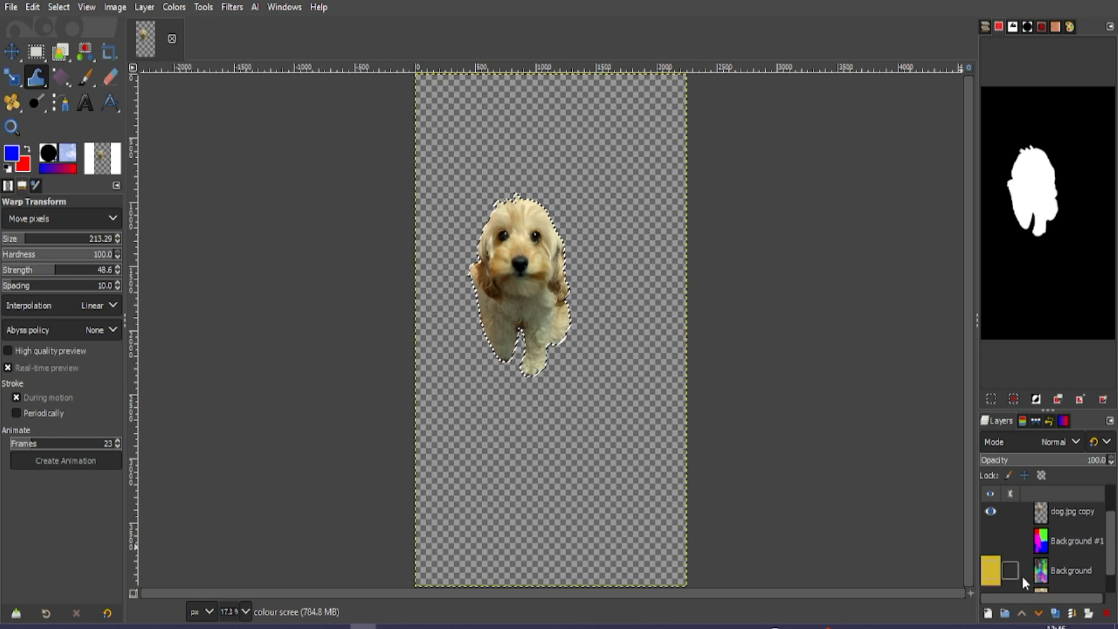
{"action": "left_click", "coordinate": [991, 570]}
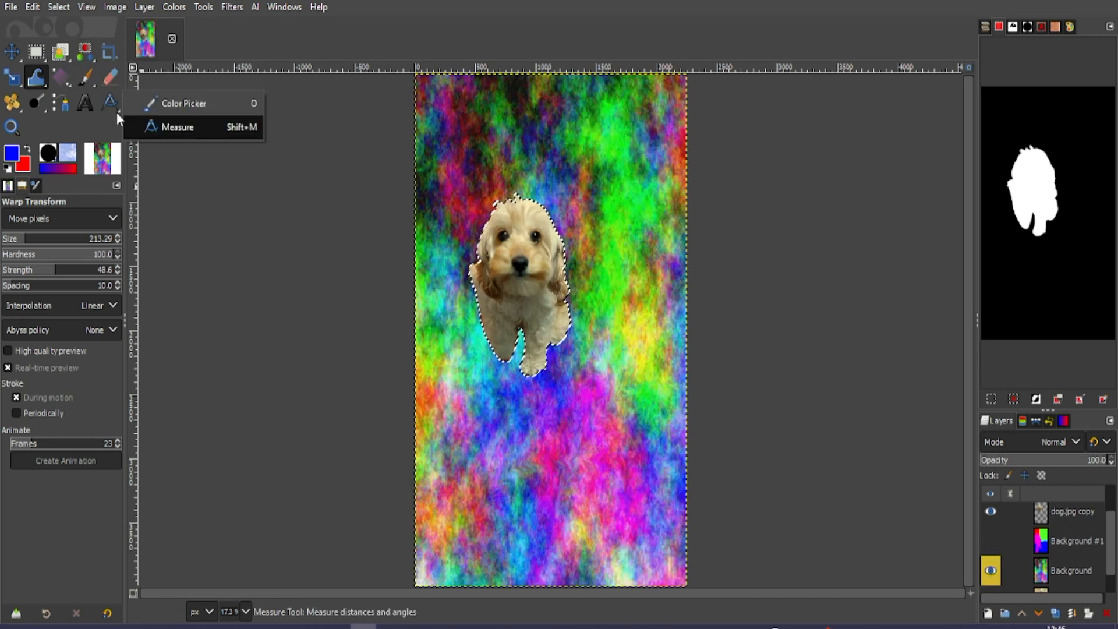
{"action": "left_click", "coordinate": [174, 98]}
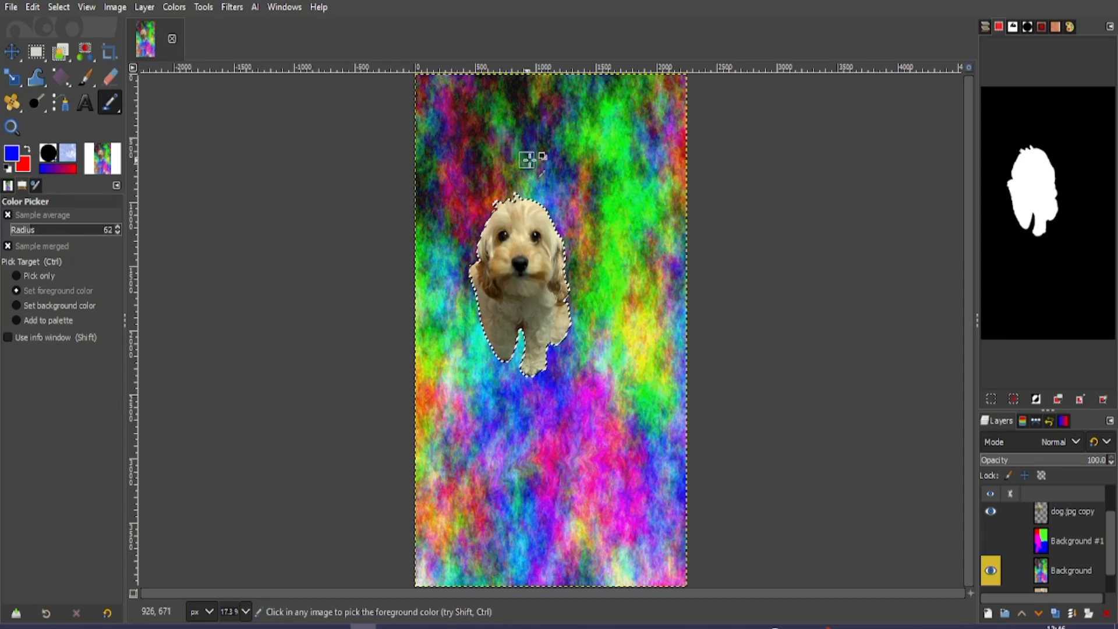
{"action": "left_click_drag", "start_coordinate": [25, 232], "coordinate": [74, 231]}
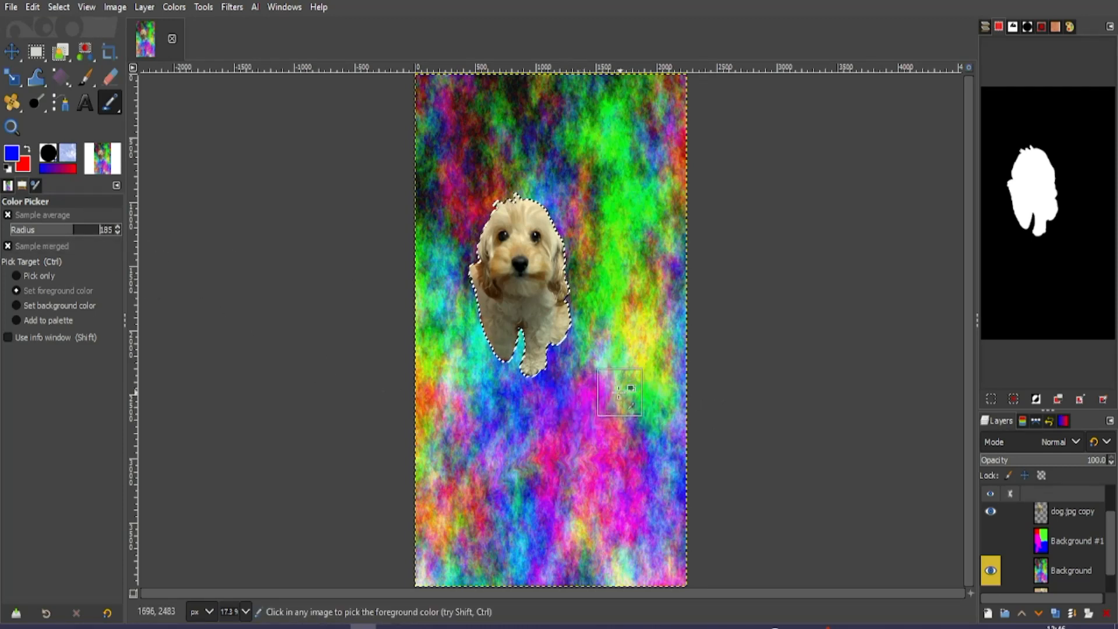
{"action": "left_click", "coordinate": [612, 392]}
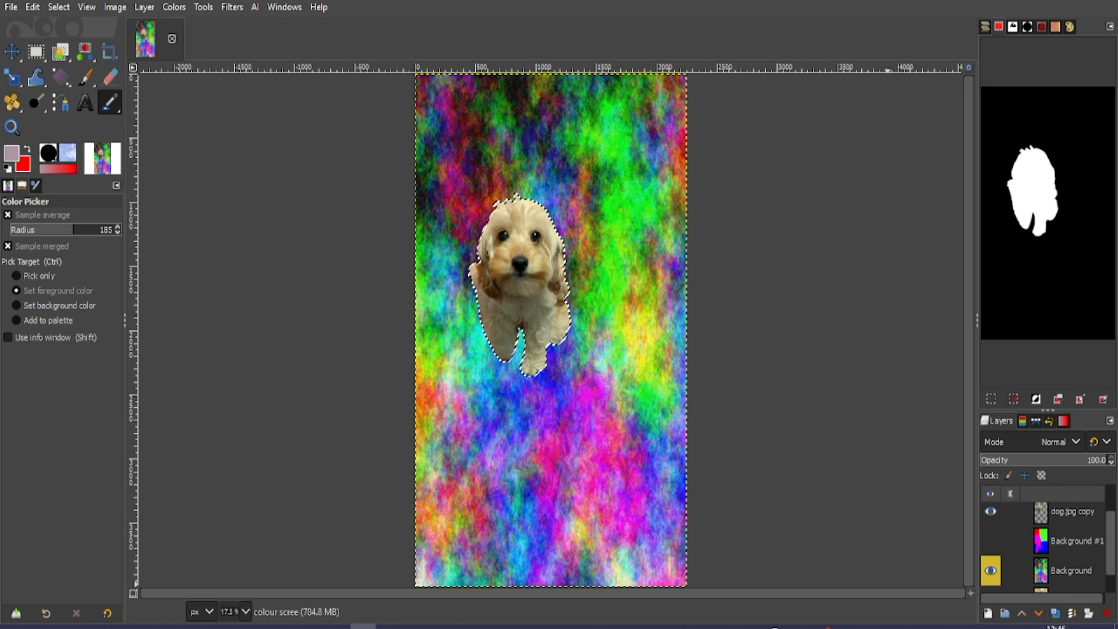
Tint the dog by filling its selection on the colour scree layer with the foreground color in Soft light mode, and clear the selection
{"action": "scroll", "coordinate": [1074, 527], "scroll_direction": "up", "scroll_amount": 2}
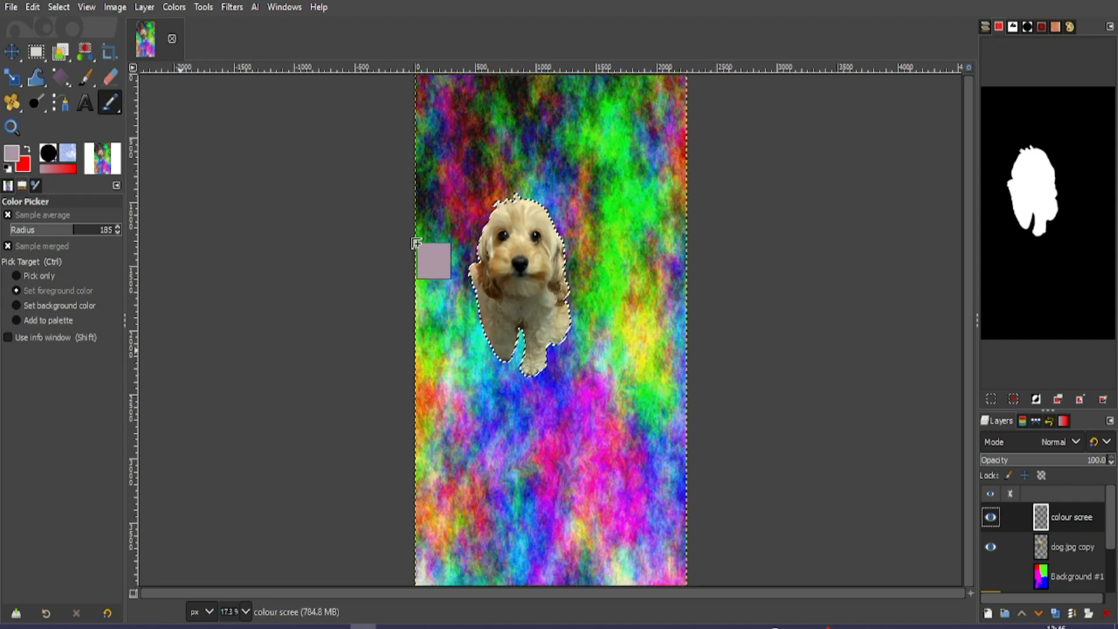
{"action": "key", "text": "ctrl+comma"}
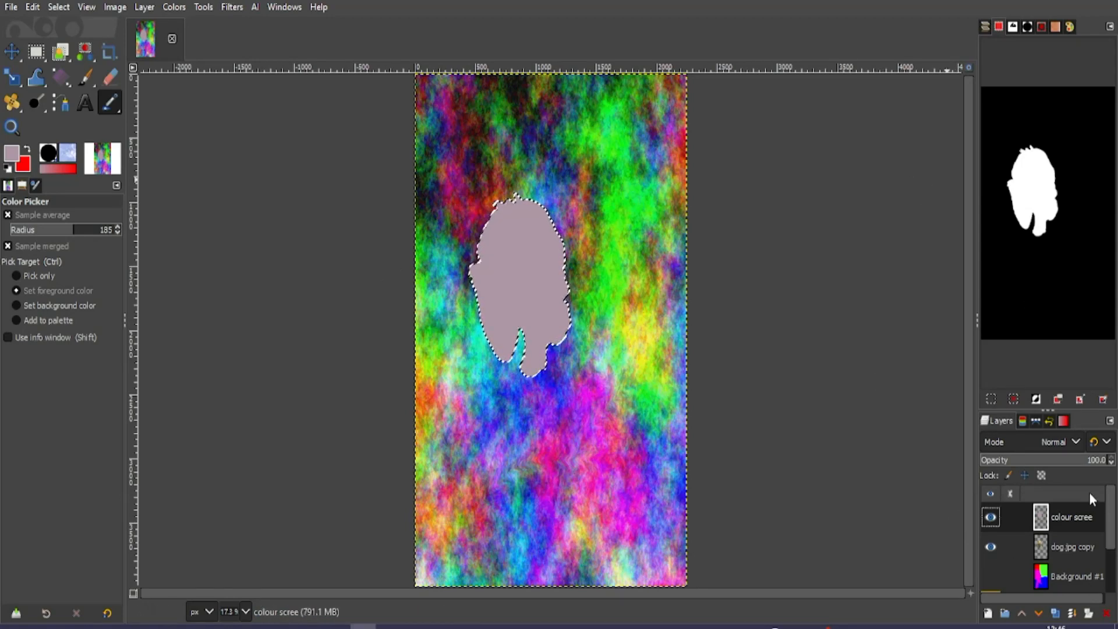
{"action": "left_click", "coordinate": [1068, 442]}
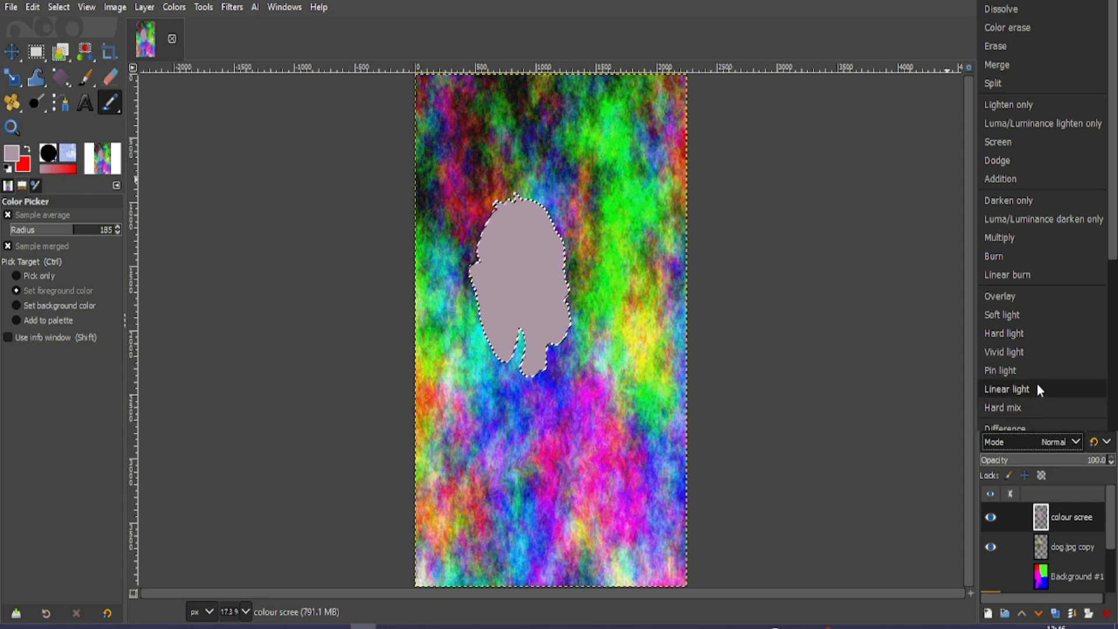
{"action": "left_click", "coordinate": [1022, 314]}
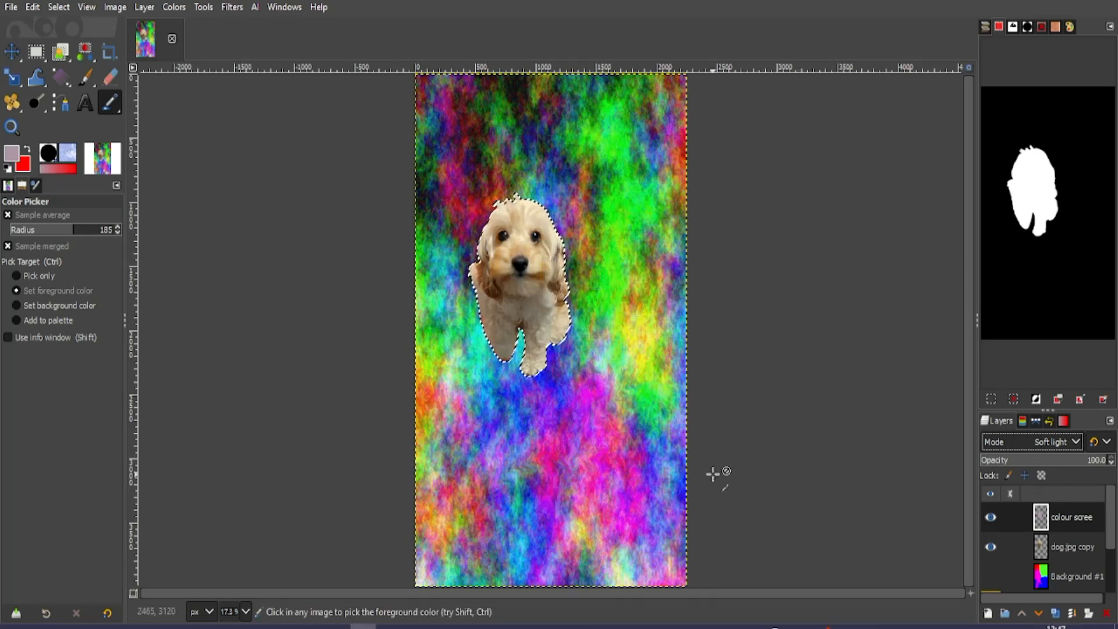
{"action": "key", "text": "ctrl+shift+a"}
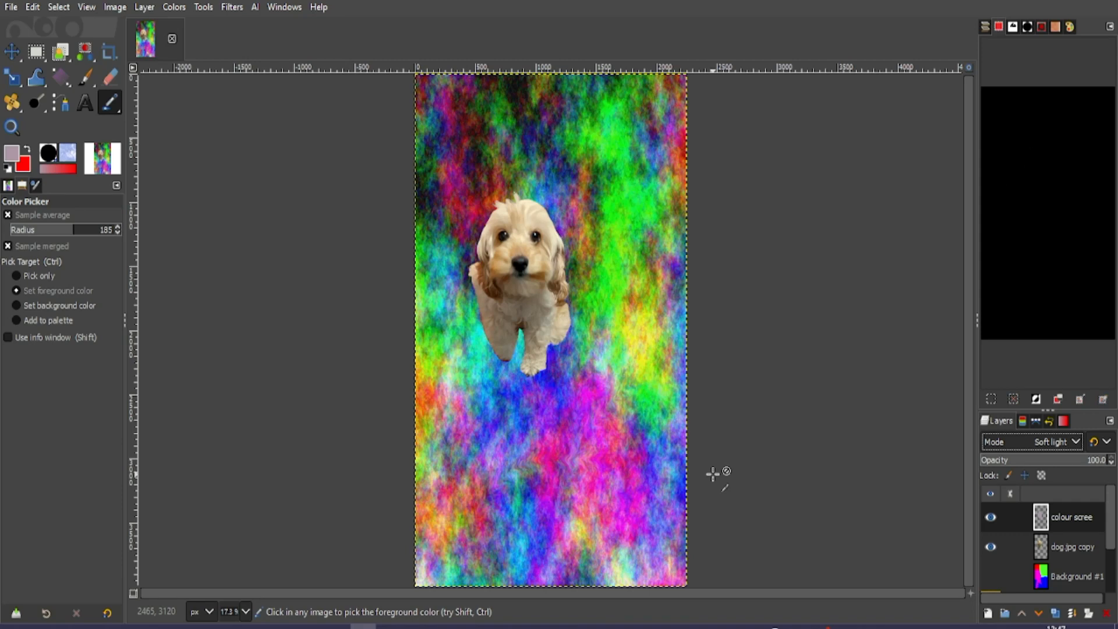